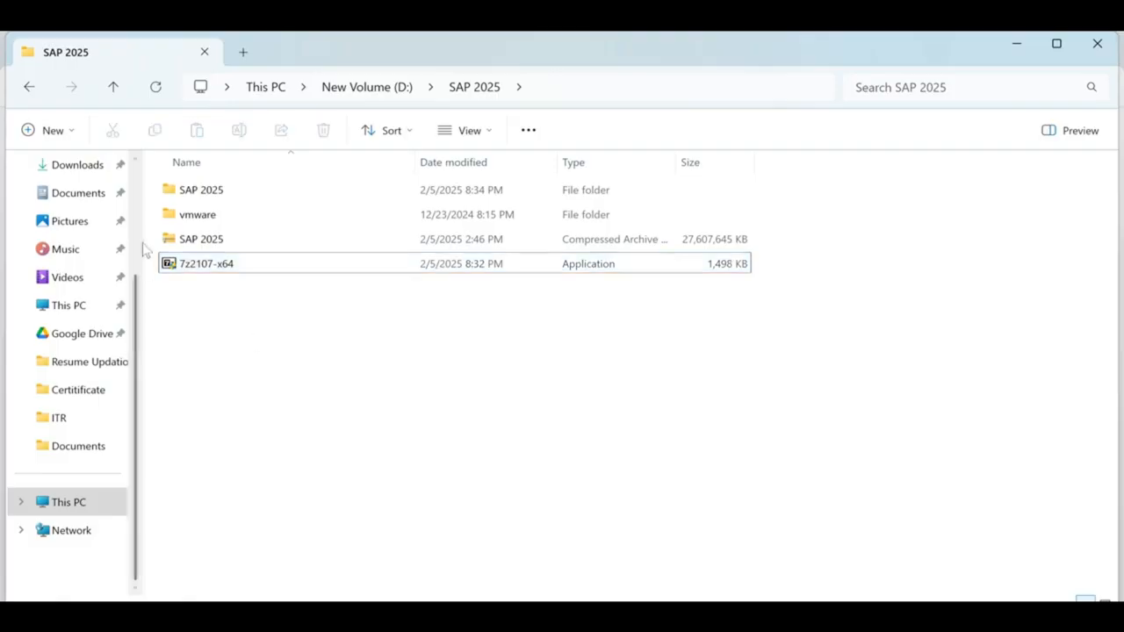
Step: Extract the SAP 2025 archive on drive D: into a 'SAP 2025\' folder with 7-Zip
{"action": "left_click", "coordinate": [204, 246]}
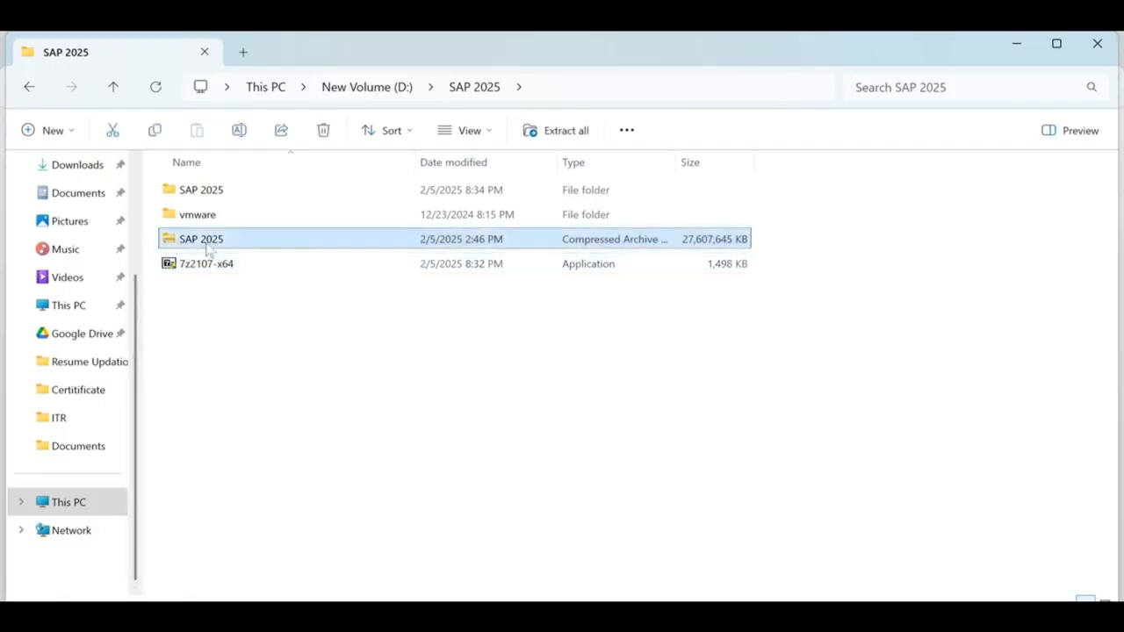
{"action": "right_click", "coordinate": [206, 249]}
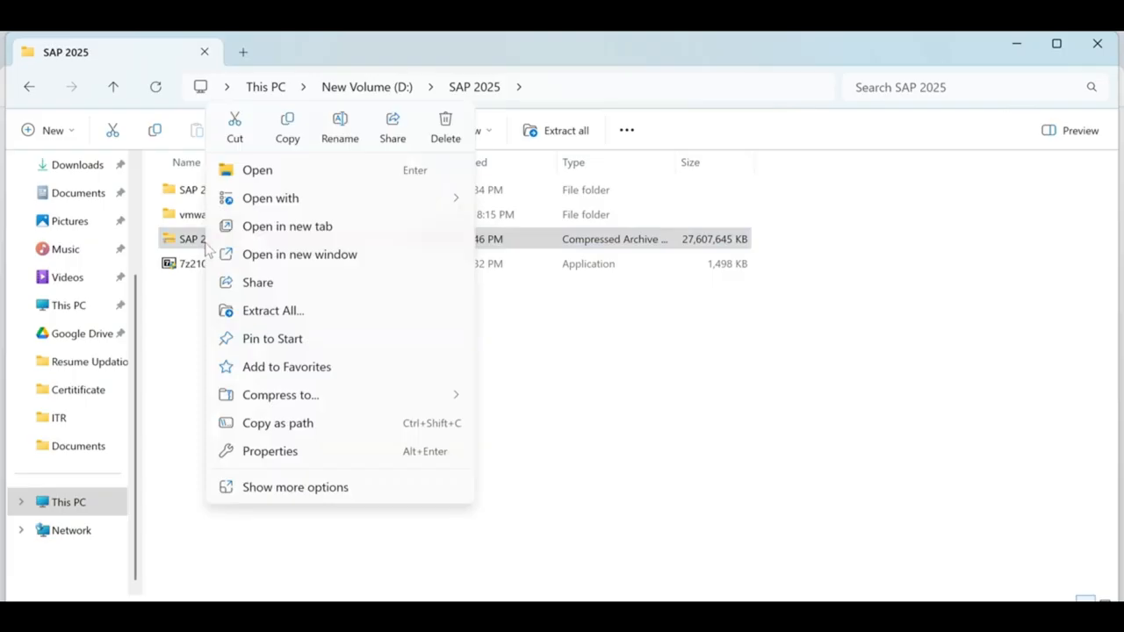
{"action": "left_click", "coordinate": [325, 490]}
{"action": "mouse_move", "coordinate": [277, 328]}
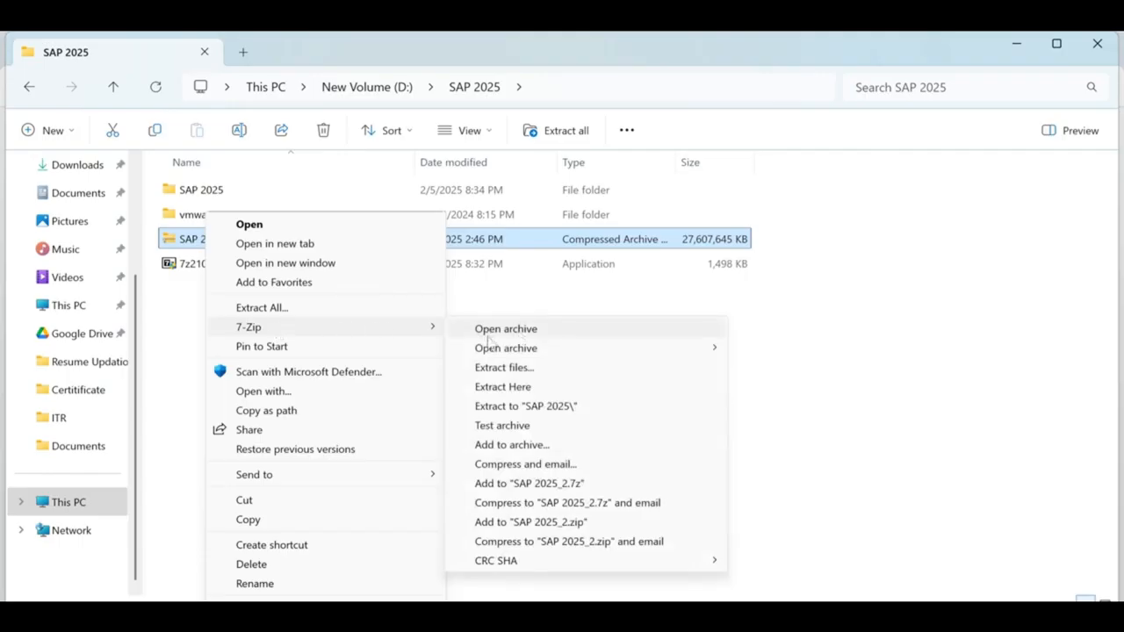
{"action": "left_click", "coordinate": [555, 409]}
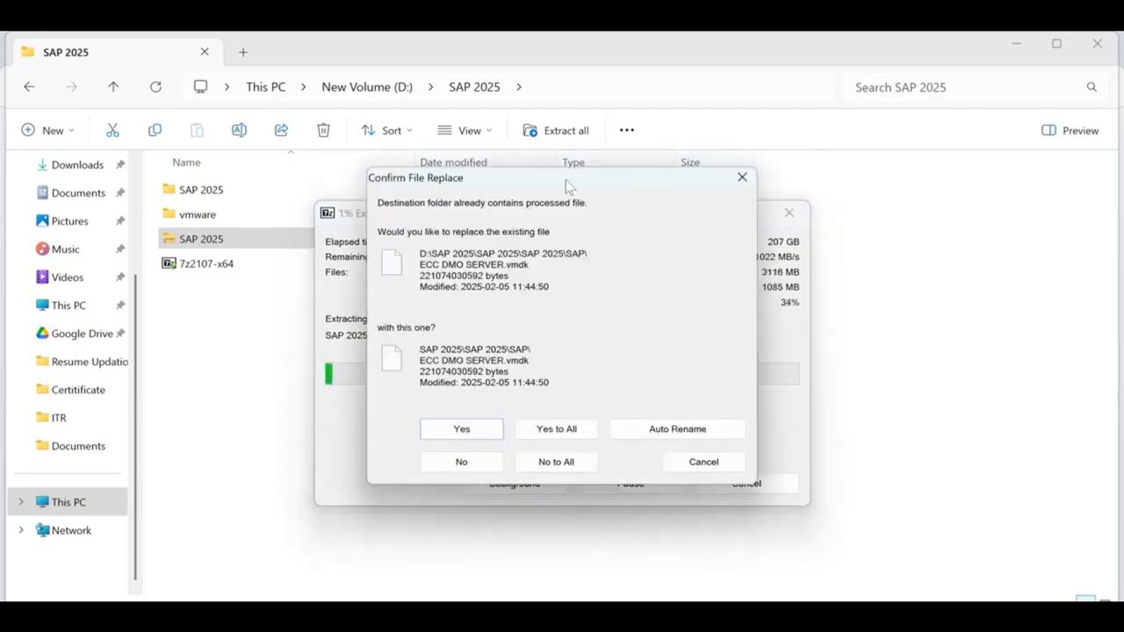
Step: Skip all already-existing files with No to All, then cancel the SAP 2025 extraction
{"action": "left_click_drag", "start_coordinate": [542, 188], "coordinate": [999, 507]}
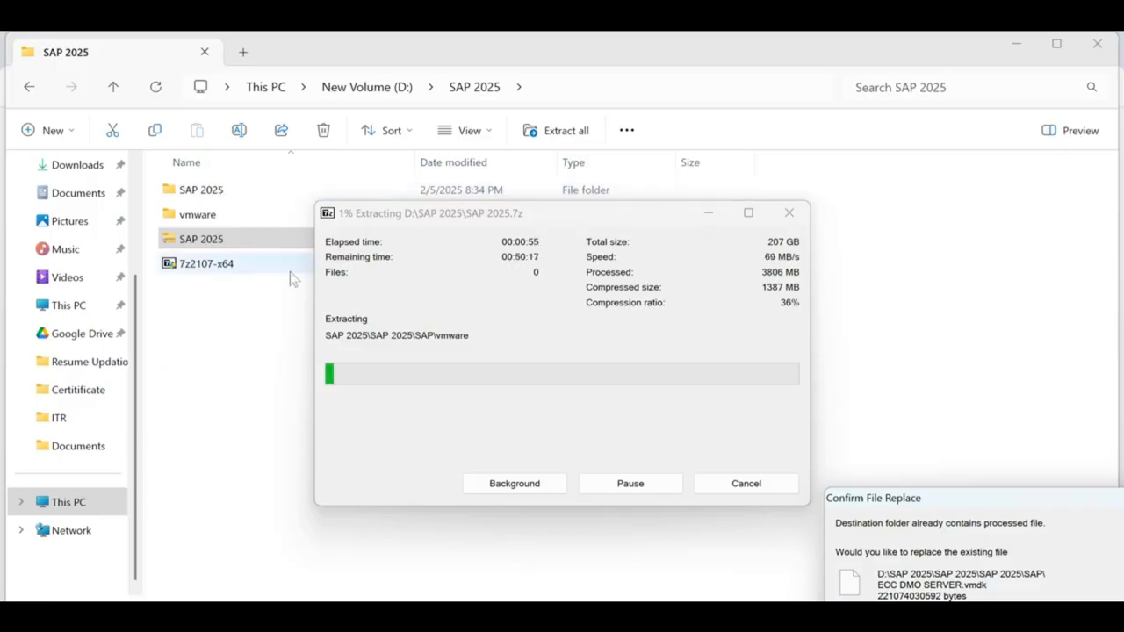
{"action": "left_click_drag", "start_coordinate": [920, 509], "coordinate": [597, 201]}
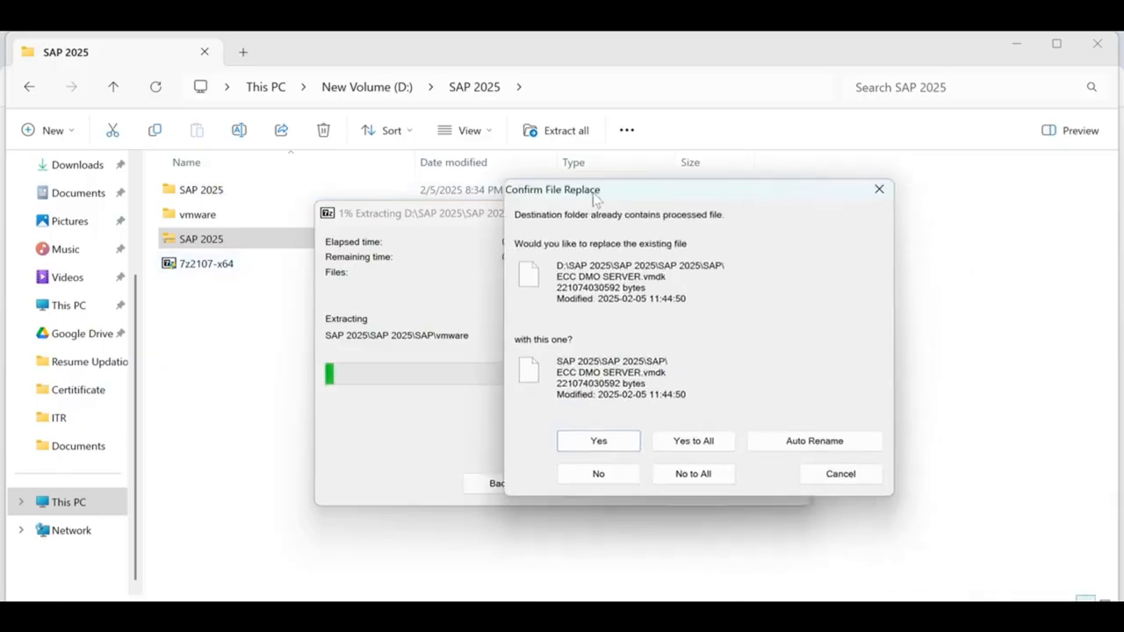
{"action": "left_click", "coordinate": [716, 477]}
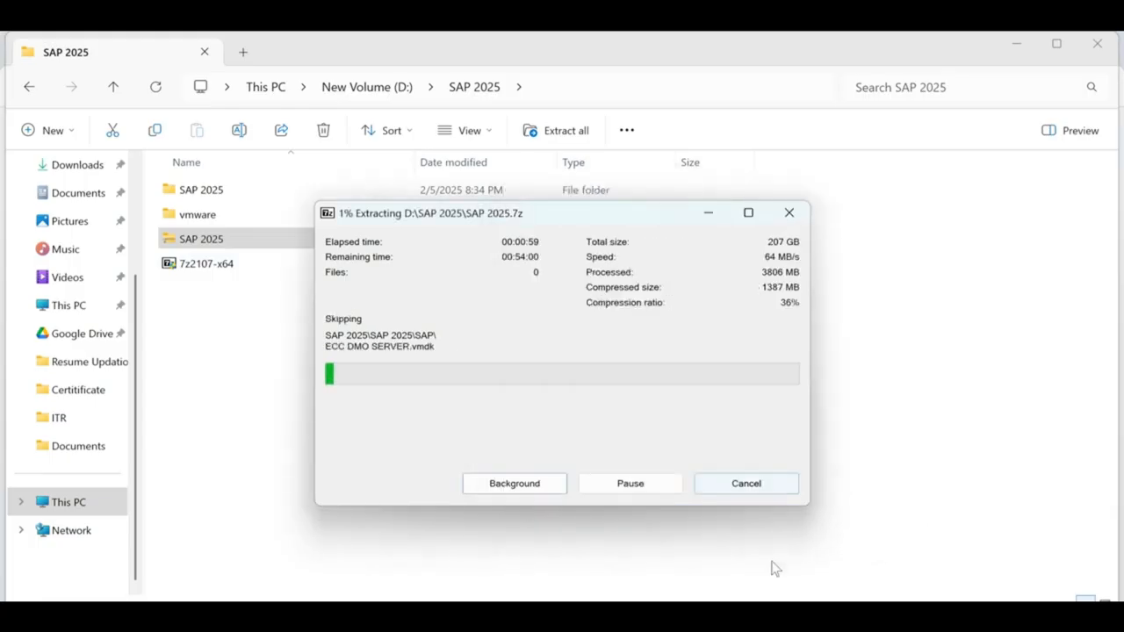
{"action": "left_click", "coordinate": [762, 494]}
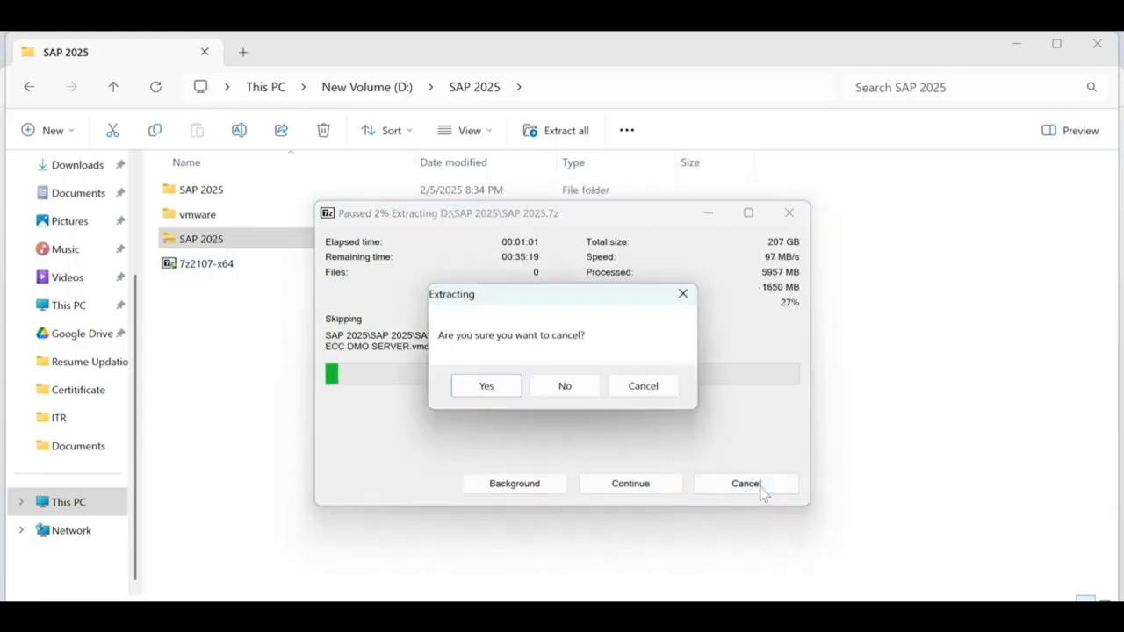
{"action": "left_click", "coordinate": [488, 387]}
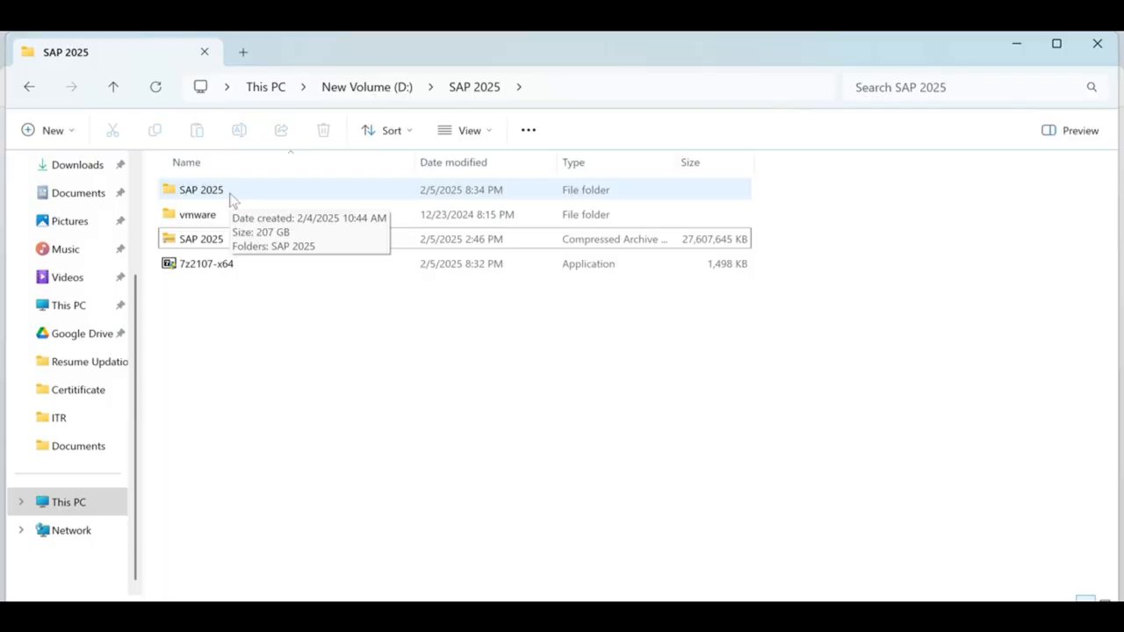
Step: Open the nested SAP 2025 and SAP folders down to the vmware folder
{"action": "double_click", "coordinate": [233, 201]}
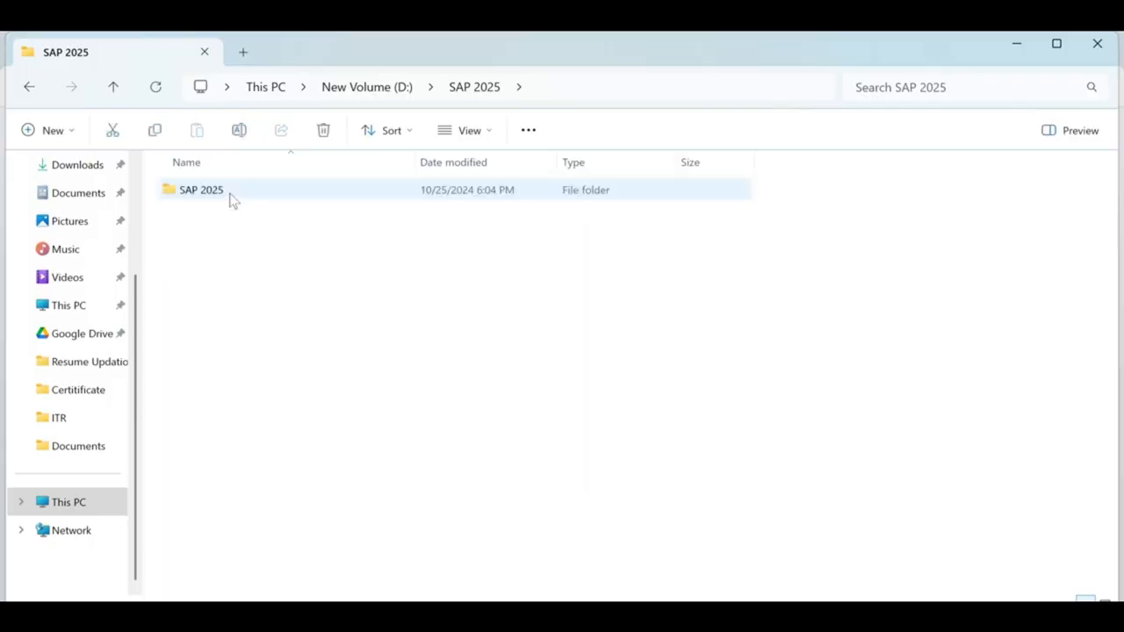
{"action": "double_click", "coordinate": [233, 201]}
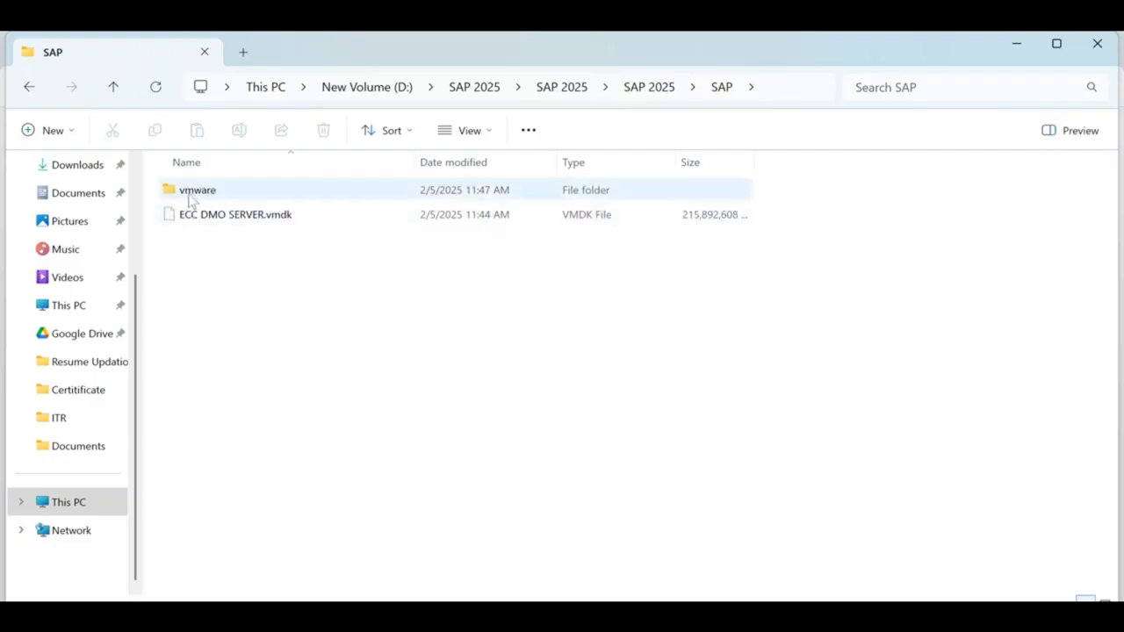
{"action": "mouse_move", "coordinate": [206, 201]}
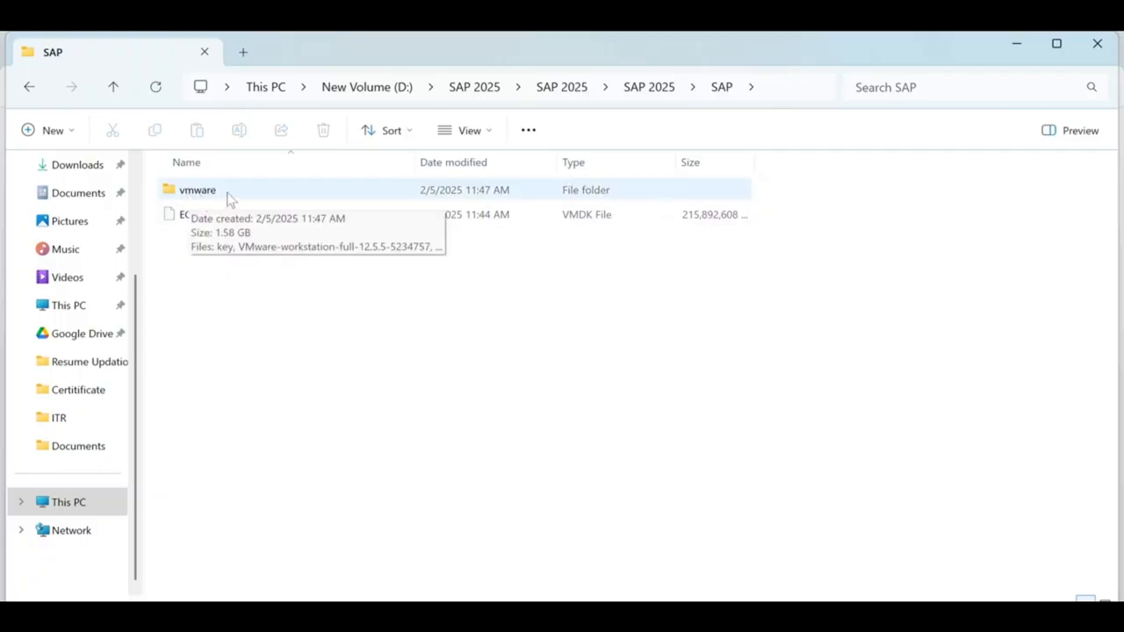
{"action": "double_click", "coordinate": [226, 198]}
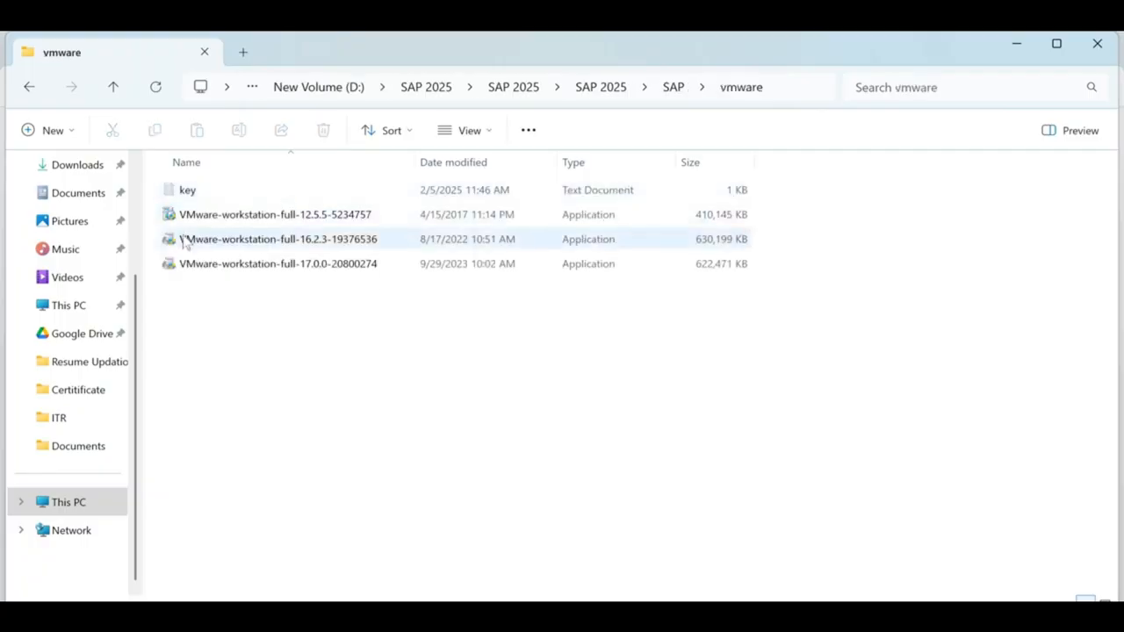
Step: Select the VMware-workstation-full-16.2.3 installer in the vmware folder
{"action": "mouse_move", "coordinate": [334, 219]}
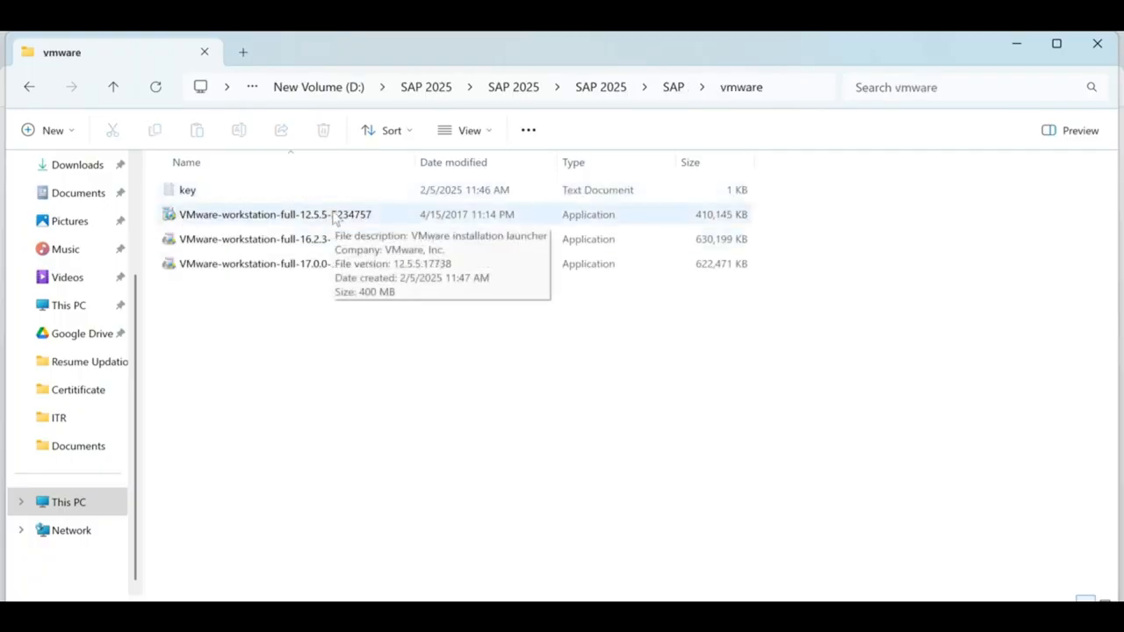
{"action": "mouse_move", "coordinate": [330, 267]}
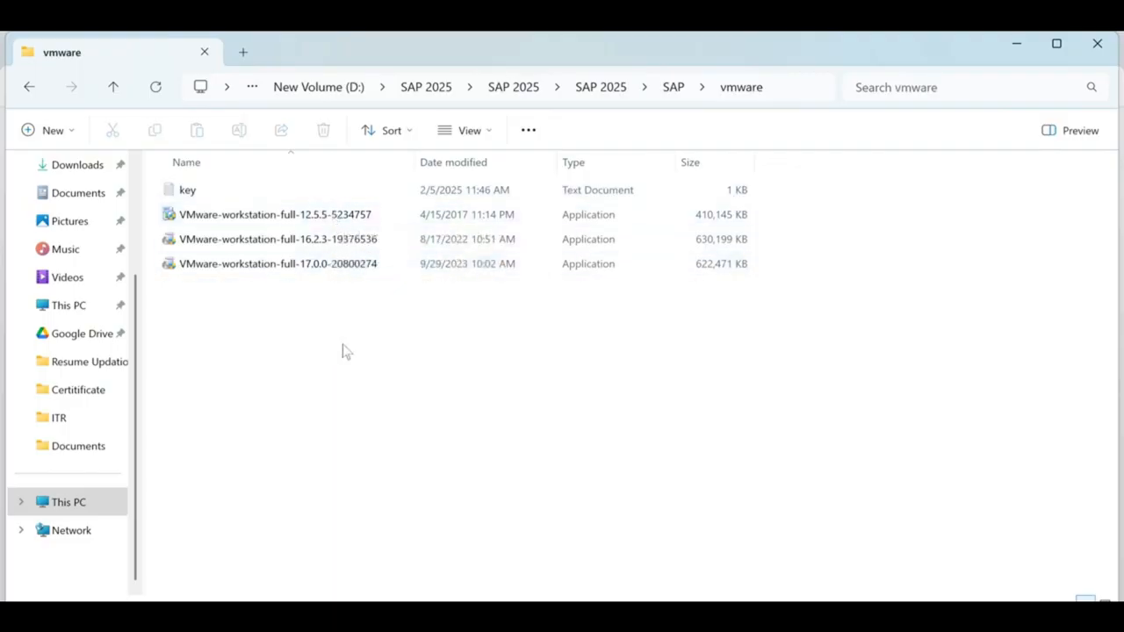
{"action": "left_click", "coordinate": [334, 221]}
{"action": "left_click", "coordinate": [330, 247]}
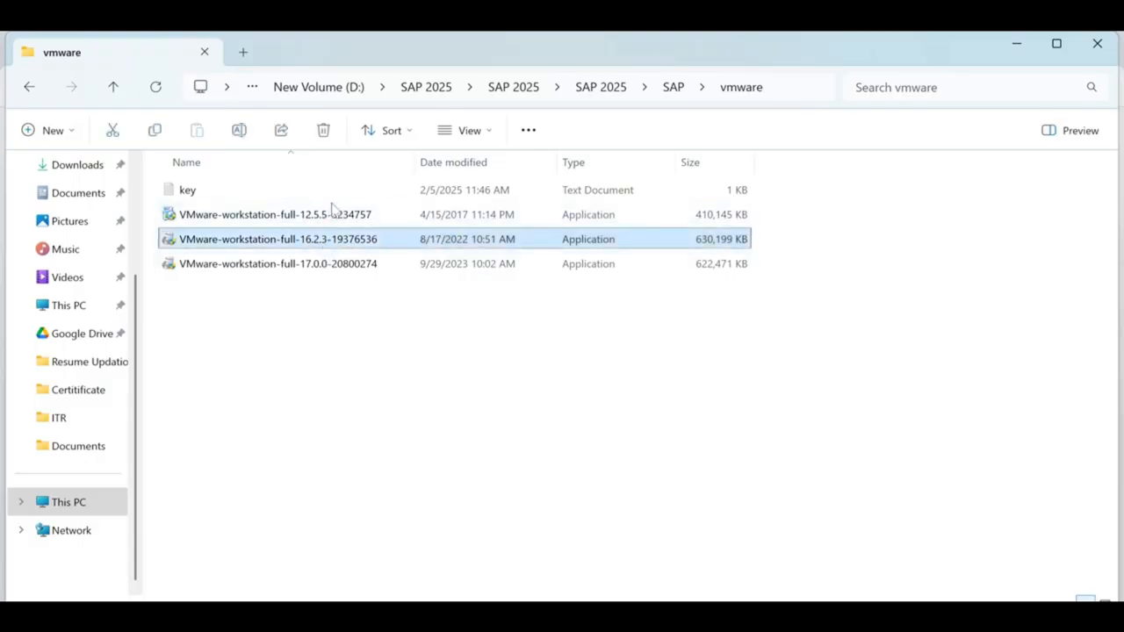
{"action": "mouse_move", "coordinate": [334, 218]}
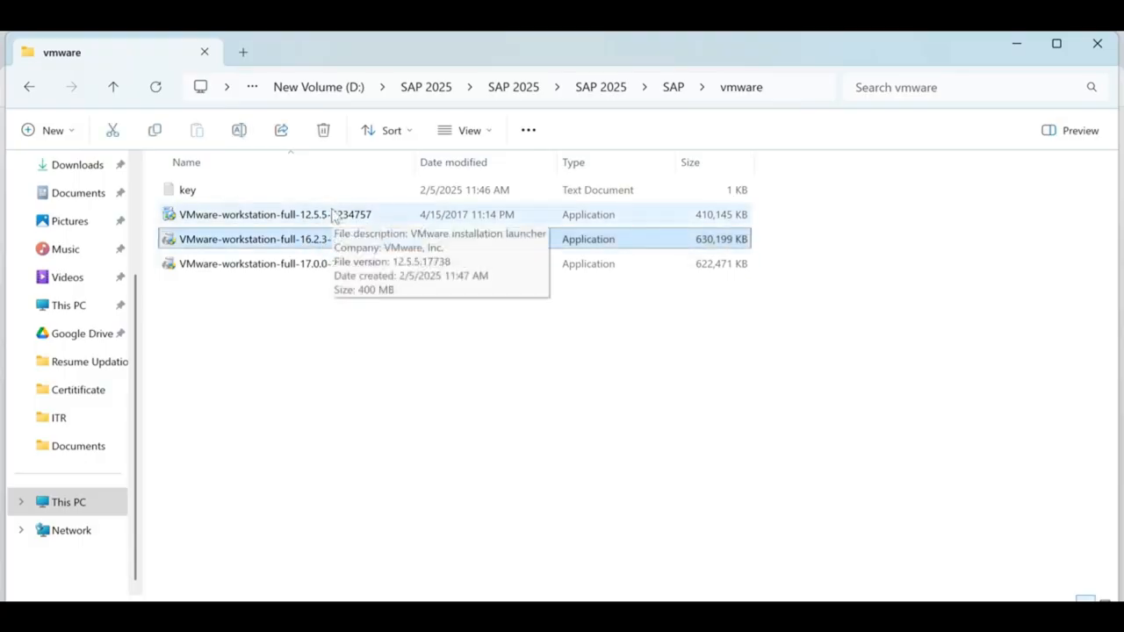
{"action": "left_click", "coordinate": [447, 366]}
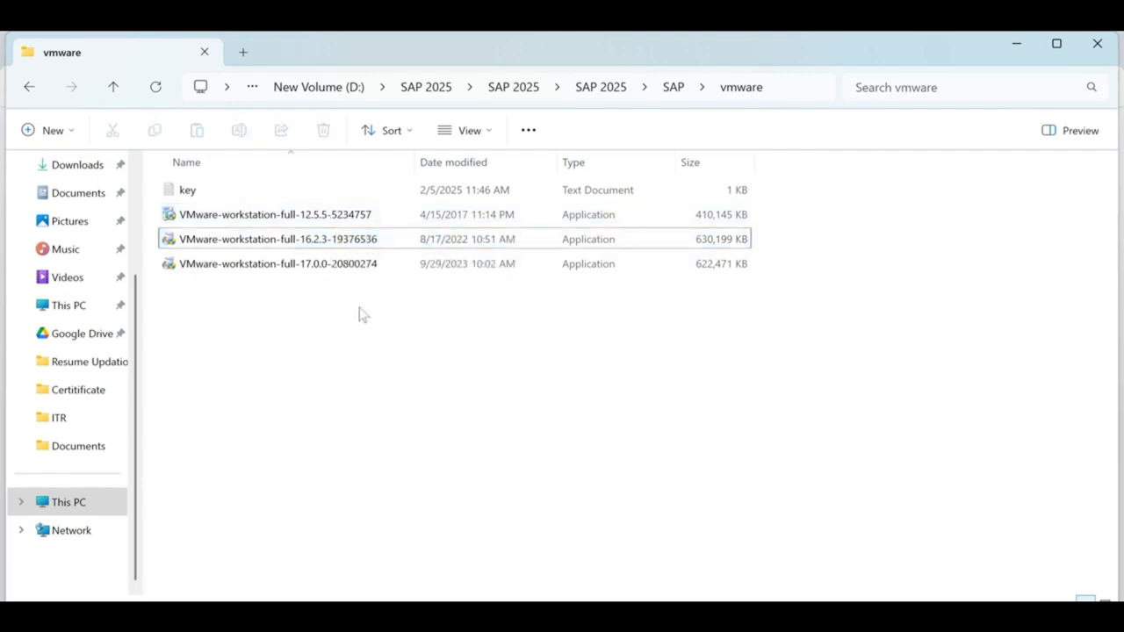
{"action": "left_click", "coordinate": [342, 242]}
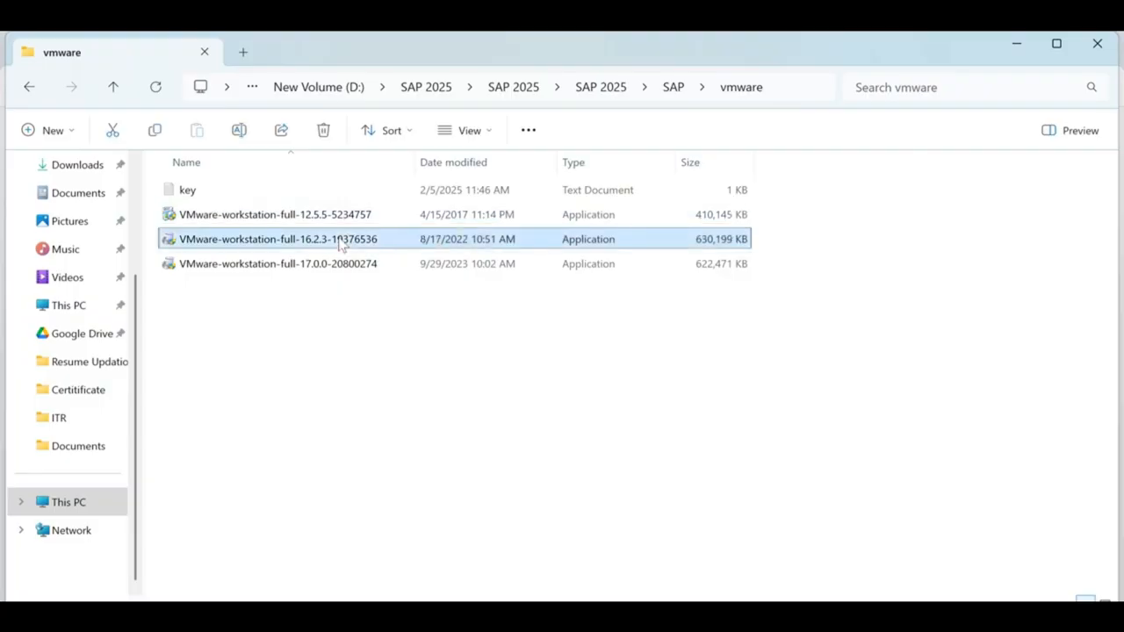
Step: Start a new Notepad note with the line 'Windows 7 /8 :'
{"action": "key", "text": "super"}
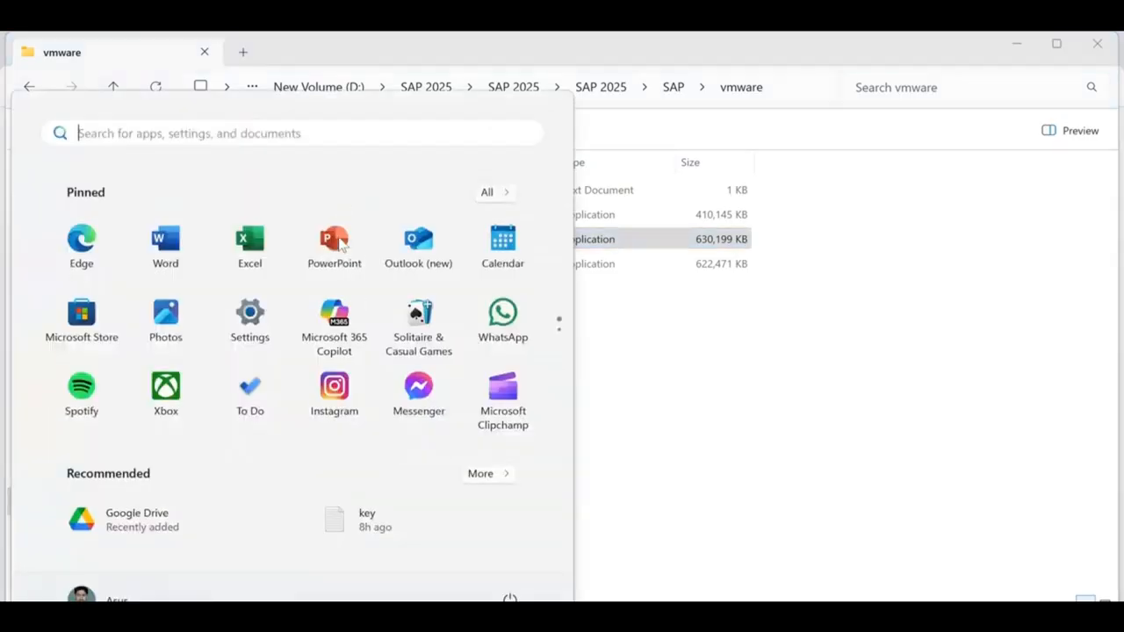
{"action": "type", "text": "note"}
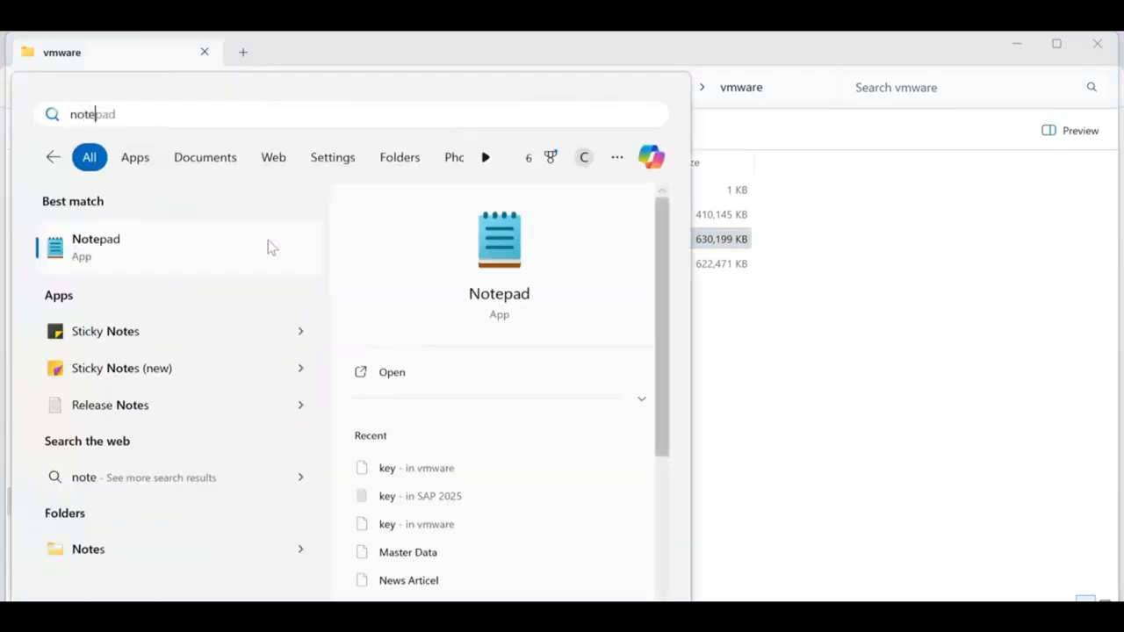
{"action": "left_click", "coordinate": [268, 243]}
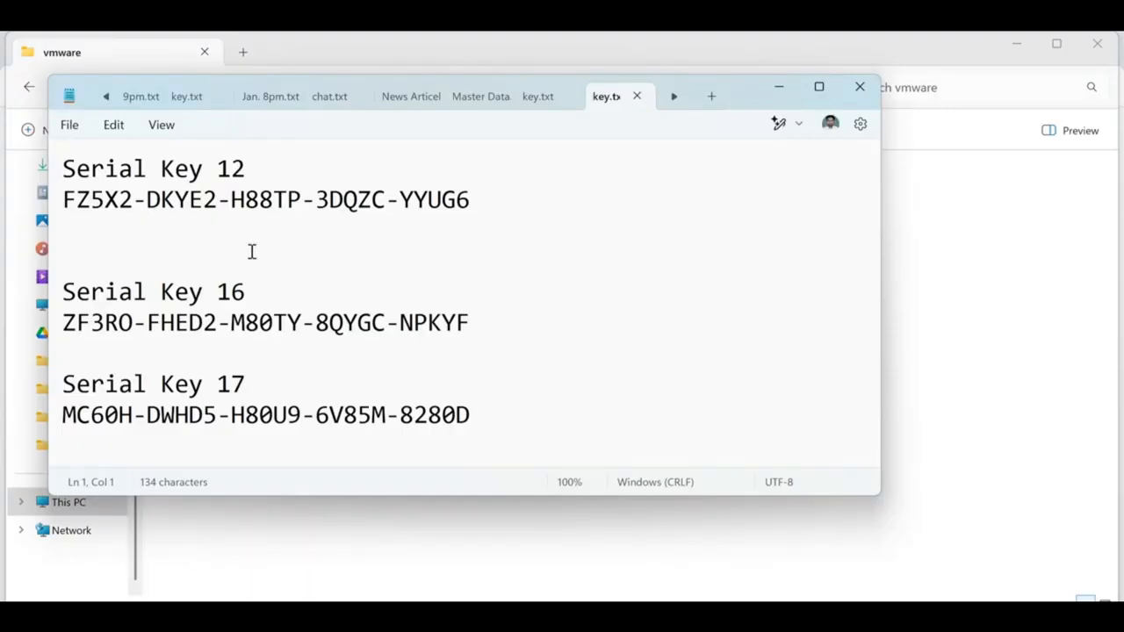
{"action": "left_click", "coordinate": [711, 98]}
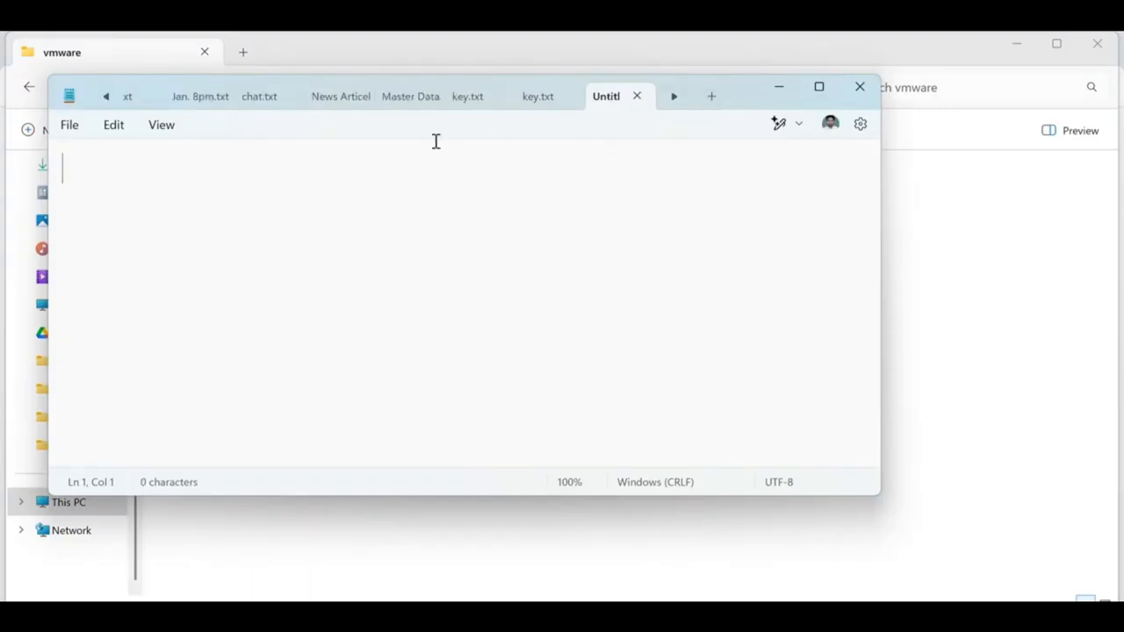
{"action": "key", "text": "Return"}
{"action": "key", "text": "Return"}
{"action": "type", "text": "Windows "}
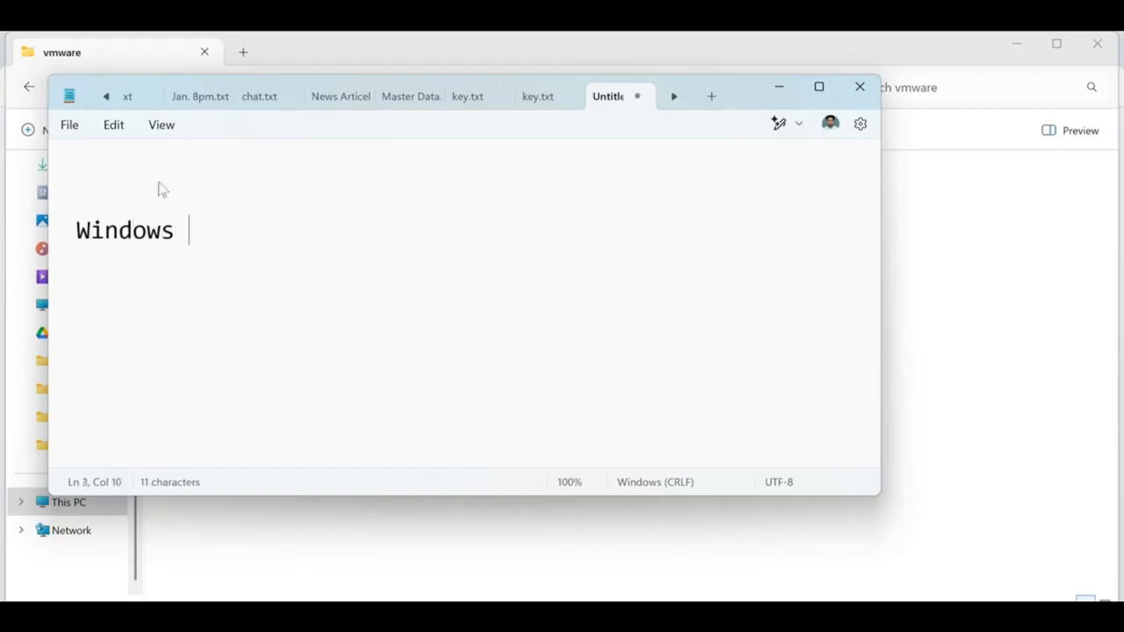
{"action": "type", "text": "7 /8"}
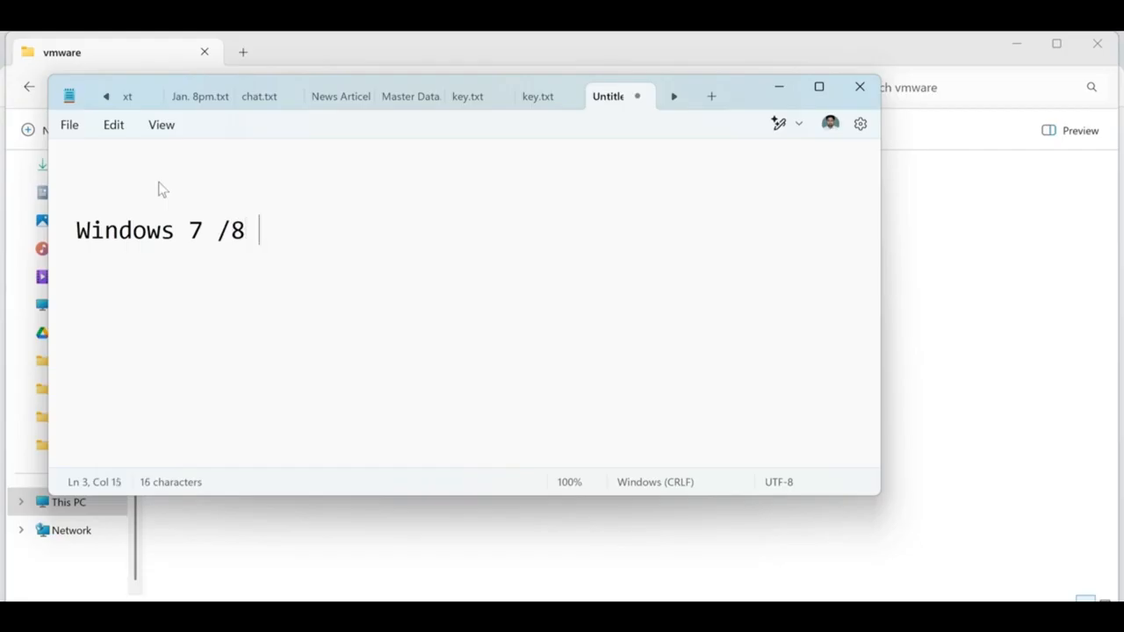
{"action": "type", "text": " :"}
Step: Paste the VMware-workstation-full-12.5.5-5234757 installer name after 'Windows 7 /8 :'
{"action": "left_click", "coordinate": [778, 88]}
{"action": "left_click", "coordinate": [253, 222]}
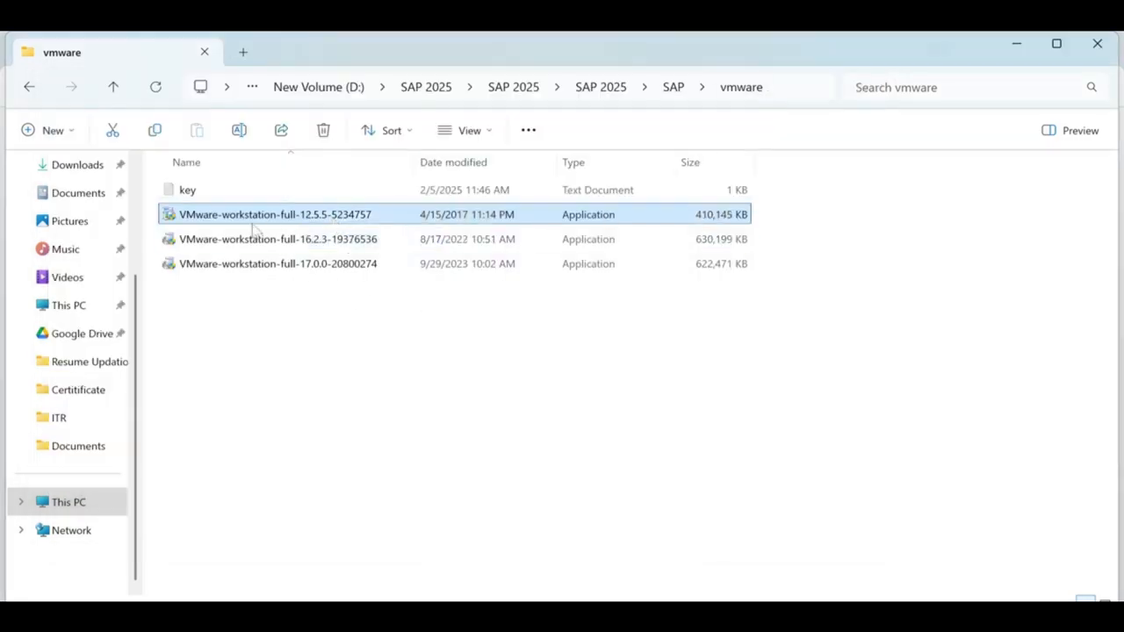
{"action": "left_click", "coordinate": [311, 218]}
{"action": "key", "text": "ctrl+c"}
{"action": "left_click", "coordinate": [322, 317]}
{"action": "key", "text": "alt+Tab"}
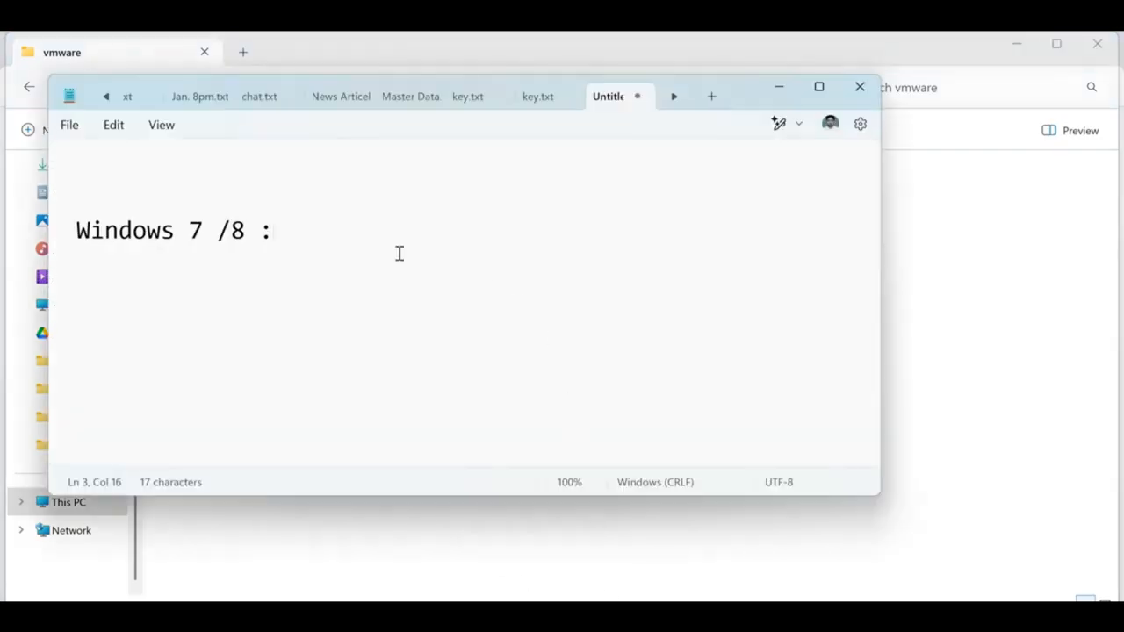
{"action": "key", "text": "ctrl+v"}
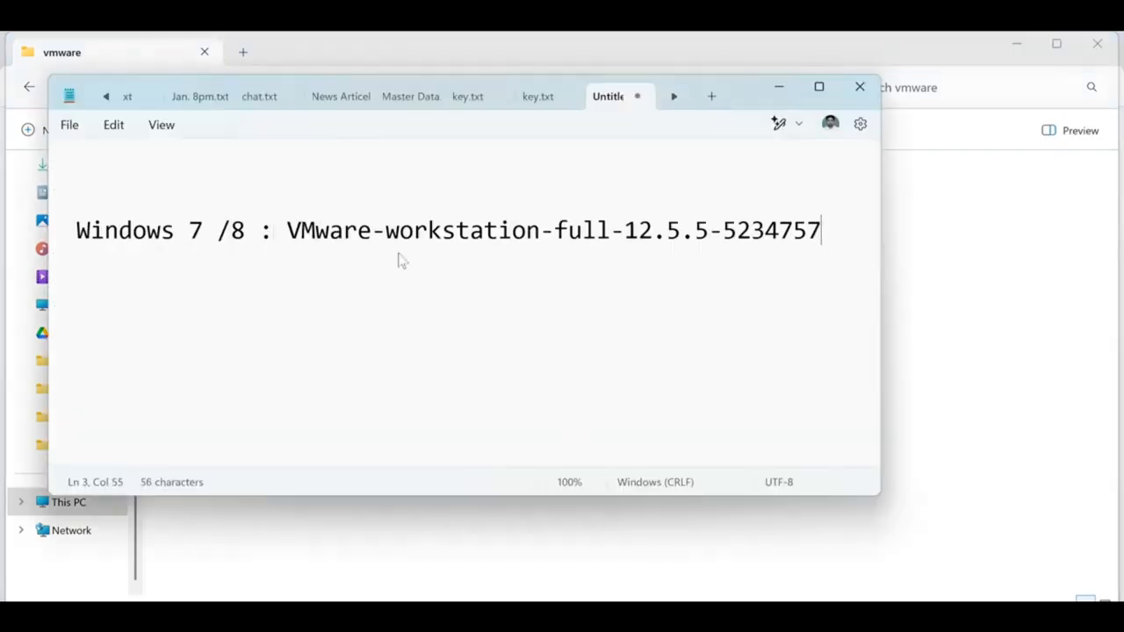
{"action": "left_click_drag", "start_coordinate": [301, 231], "coordinate": [779, 231]}
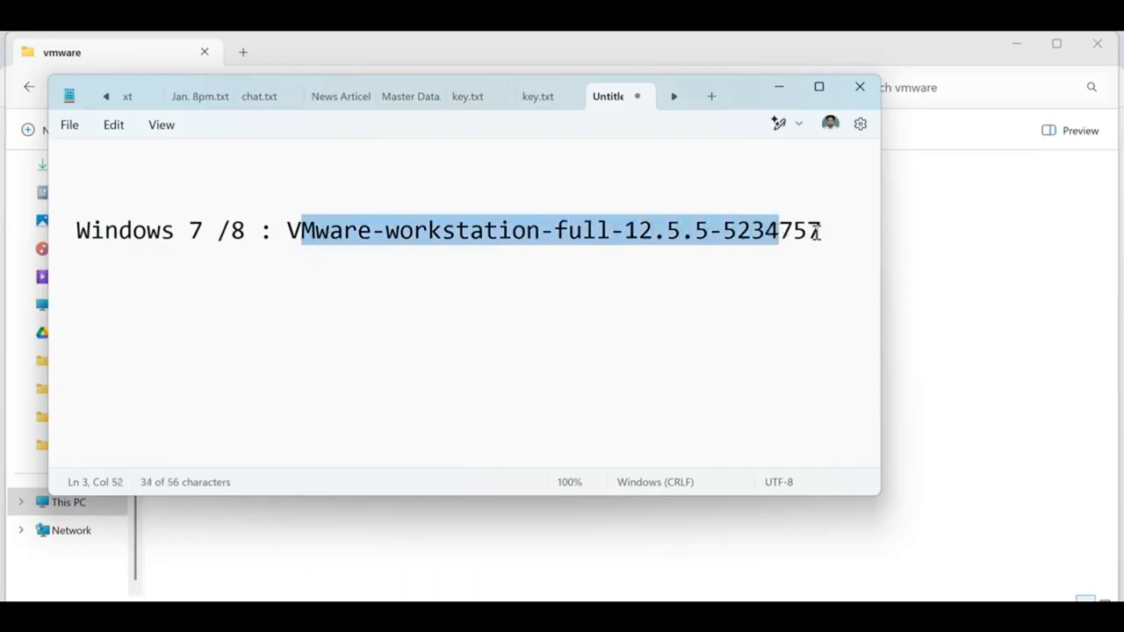
{"action": "left_click", "coordinate": [819, 231]}
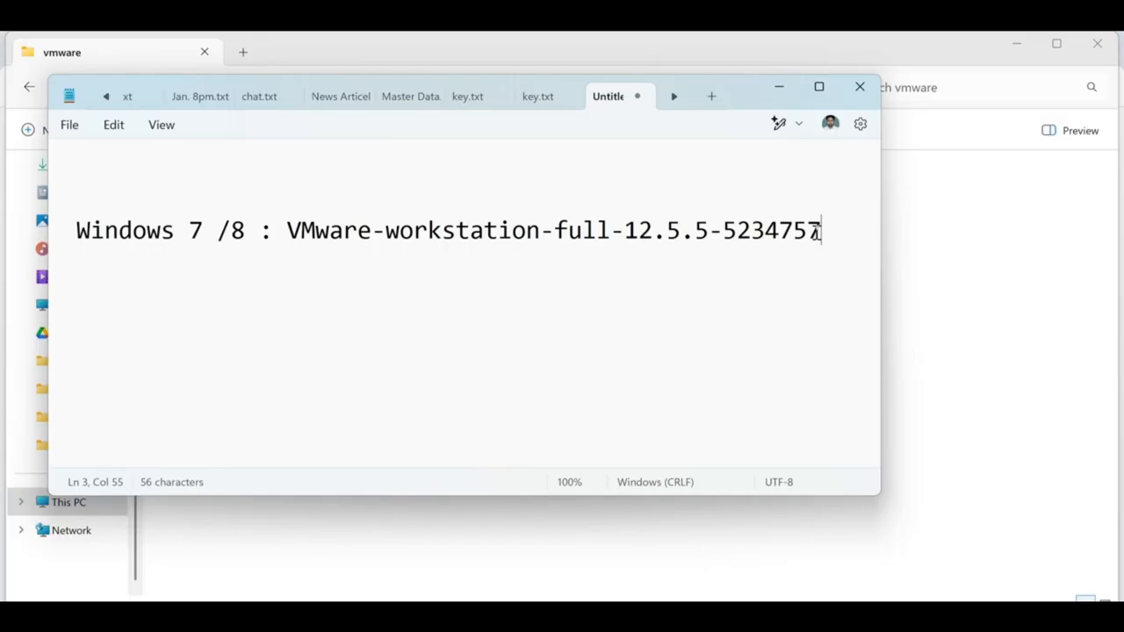
Step: Add a 'Windows 10/ 11:' line with the 16.2.3-19376536 installer name, then minimize Notepad
{"action": "key", "text": "Return"}
{"action": "key", "text": "Return"}
{"action": "type", "text": "Windows "}
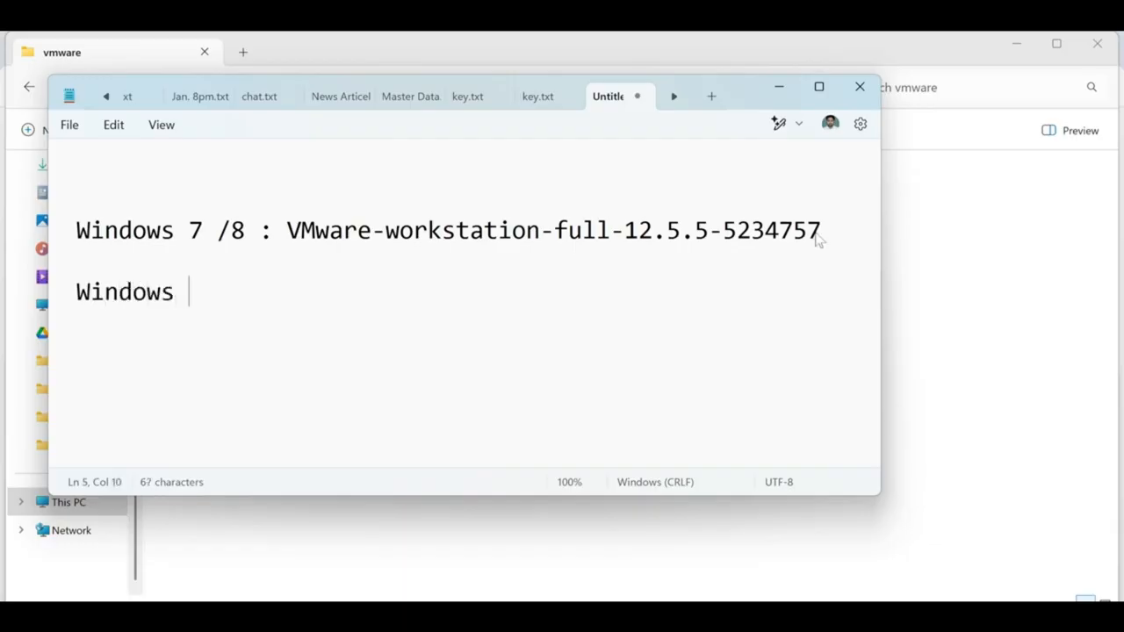
{"action": "type", "text": "10/ 11:"}
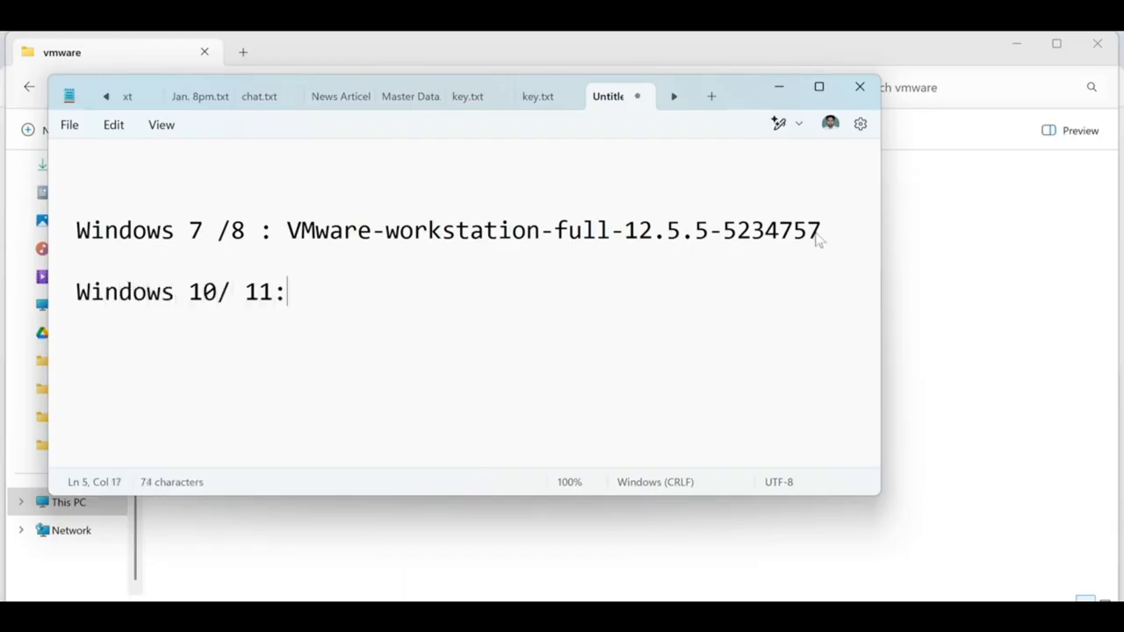
{"action": "key", "text": "alt+Tab"}
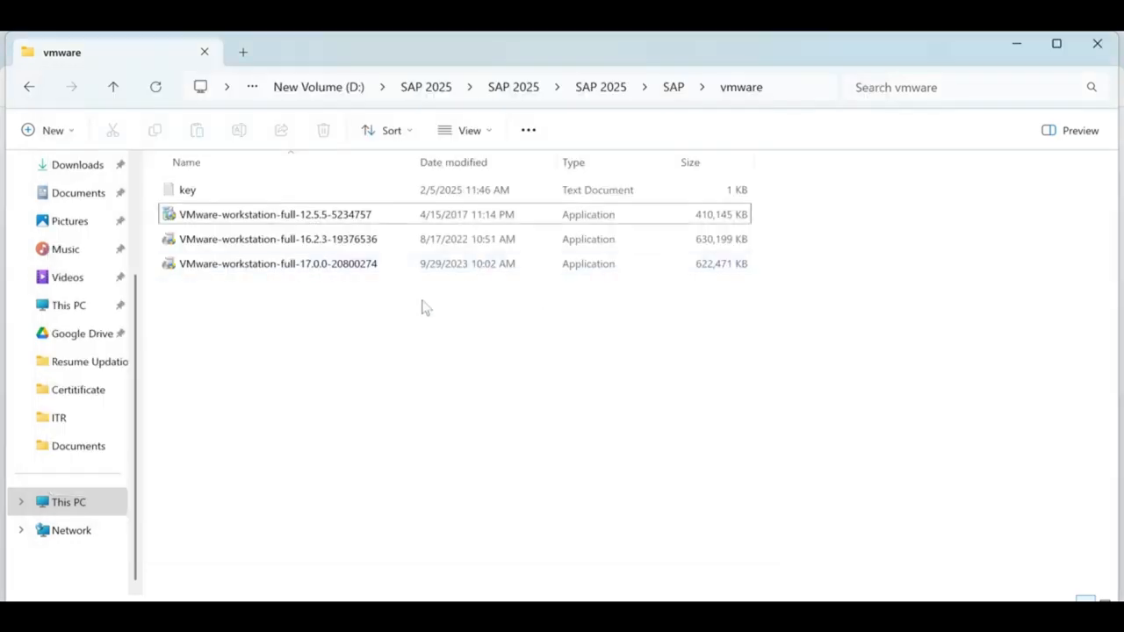
{"action": "left_click", "coordinate": [308, 245]}
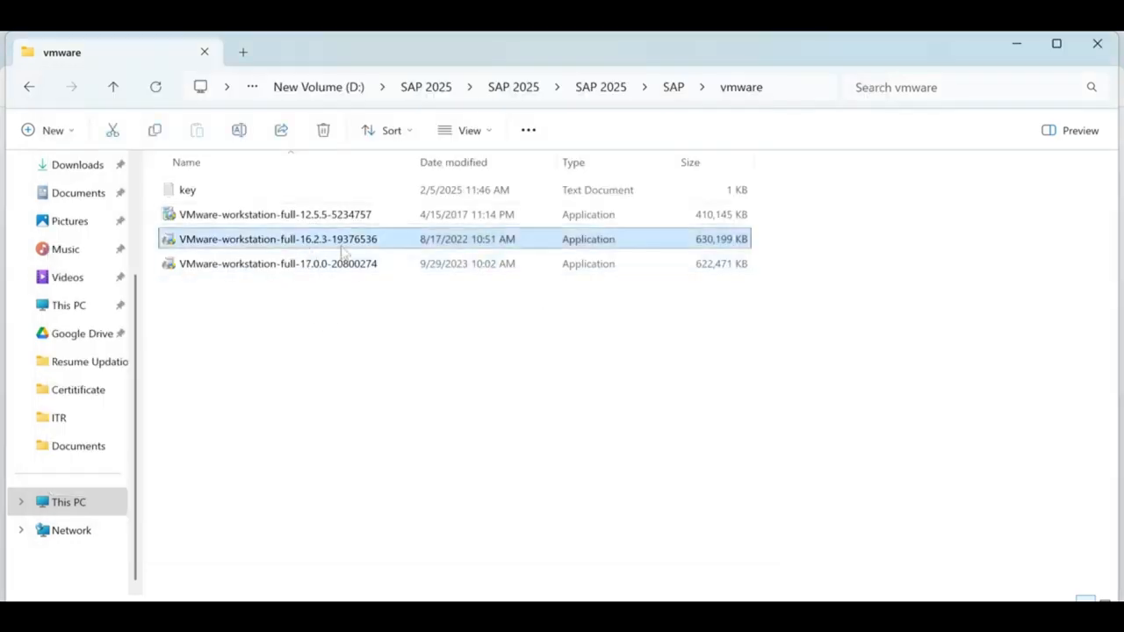
{"action": "left_click", "coordinate": [326, 270]}
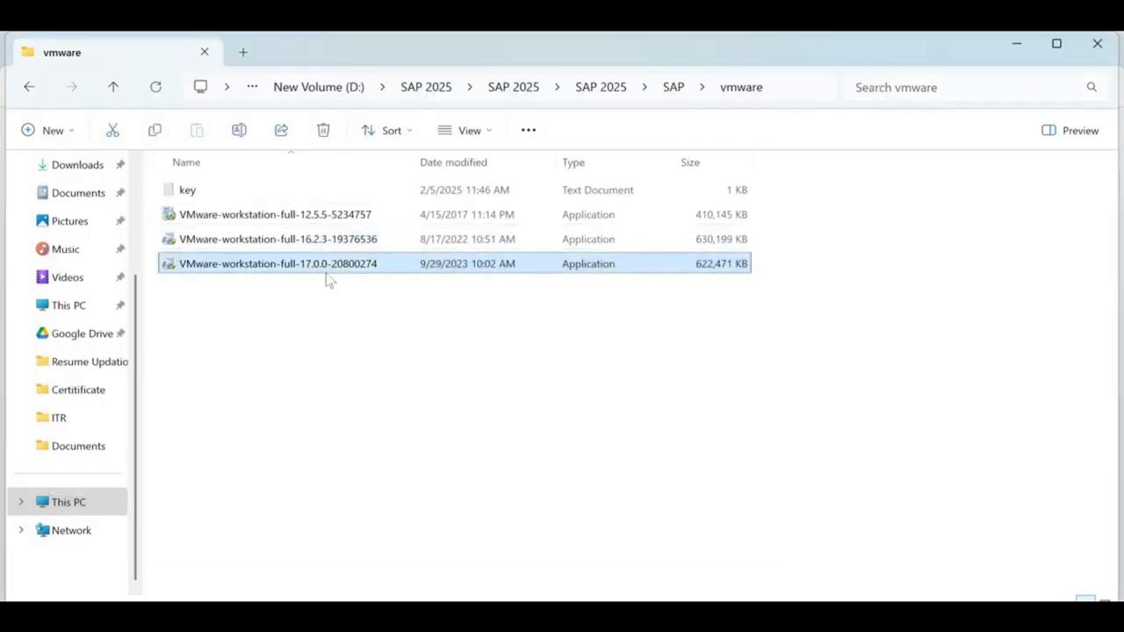
{"action": "left_click", "coordinate": [328, 247]}
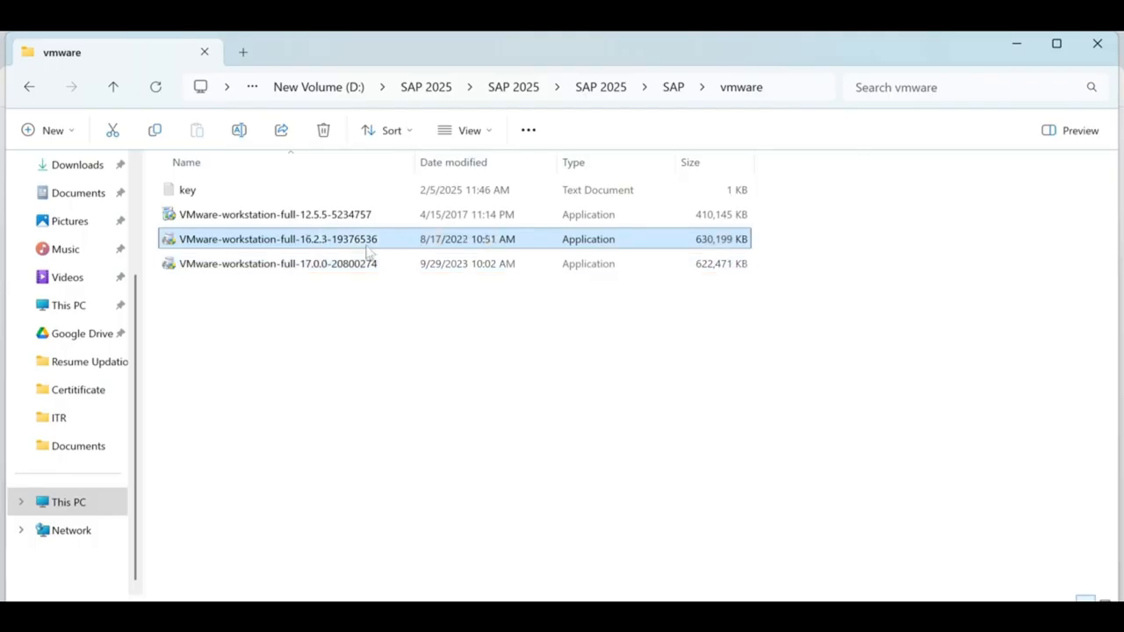
{"action": "left_click", "coordinate": [362, 244]}
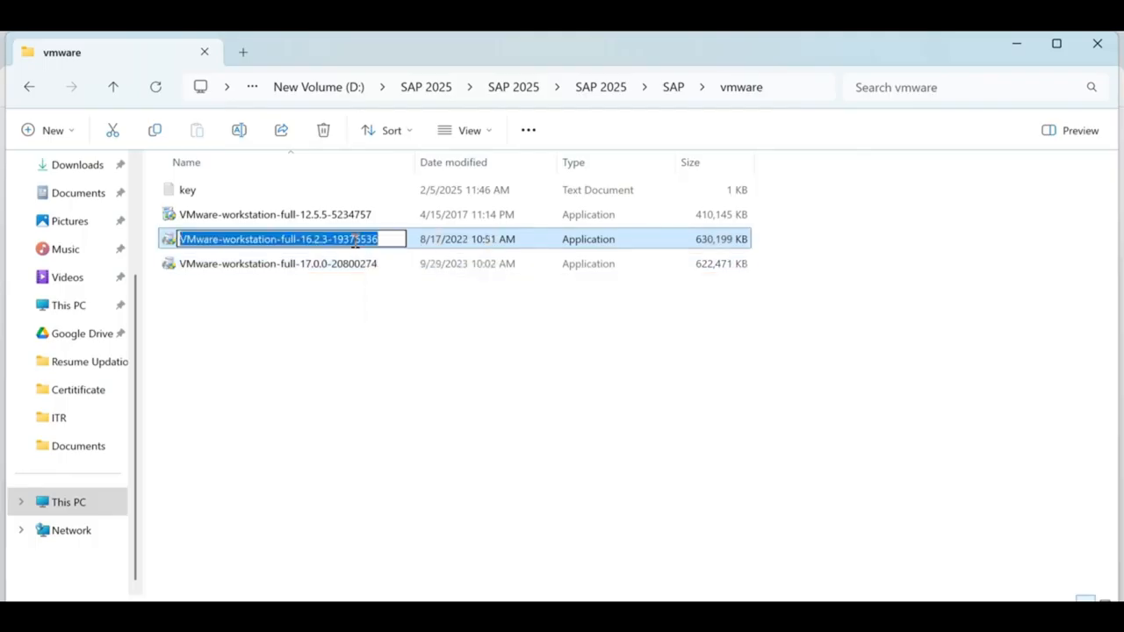
{"action": "key", "text": "ctrl+c"}
{"action": "key", "text": "Escape"}
{"action": "key", "text": "alt+Tab"}
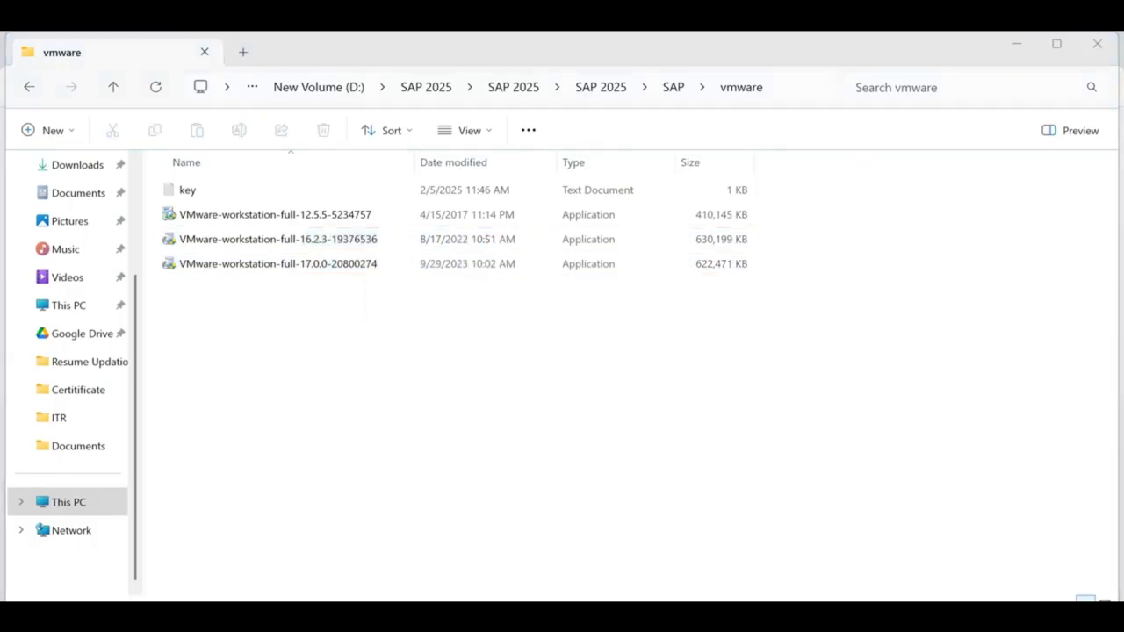
{"action": "key", "text": "ctrl+v"}
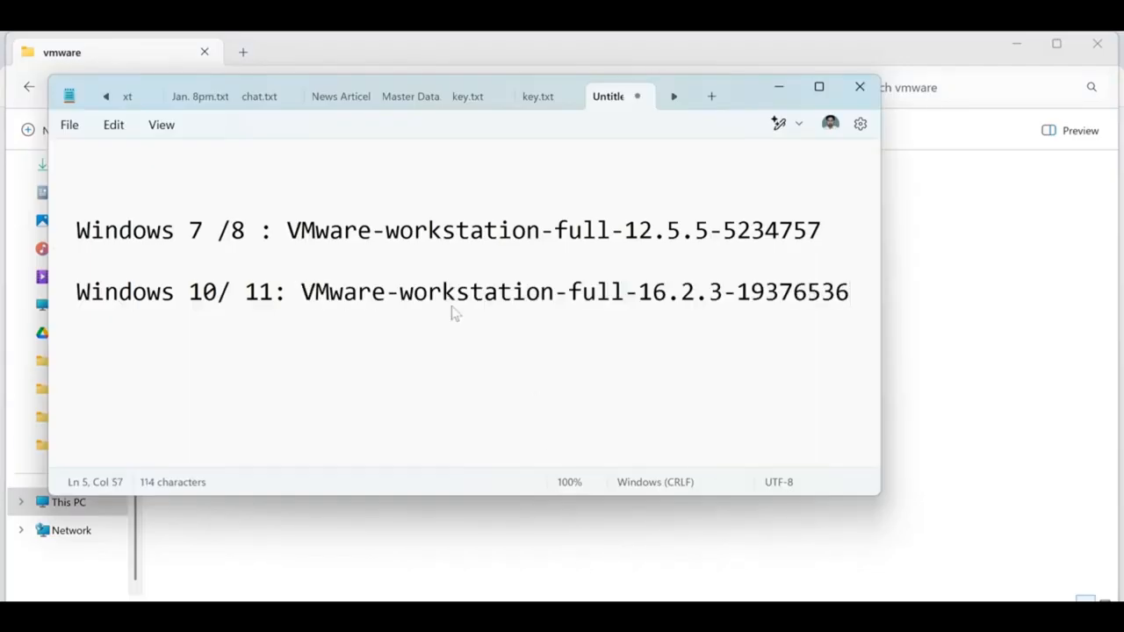
{"action": "left_click", "coordinate": [778, 87]}
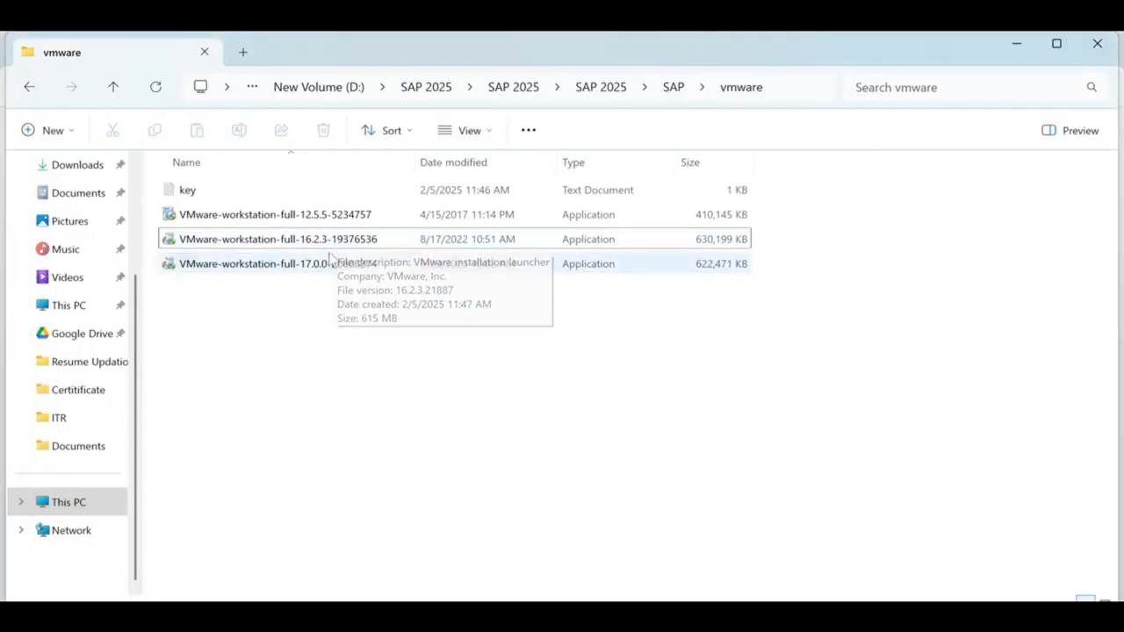
Step: Launch the 16.2.3 installer, accept the licence agreement and keep the default install location
{"action": "double_click", "coordinate": [356, 239]}
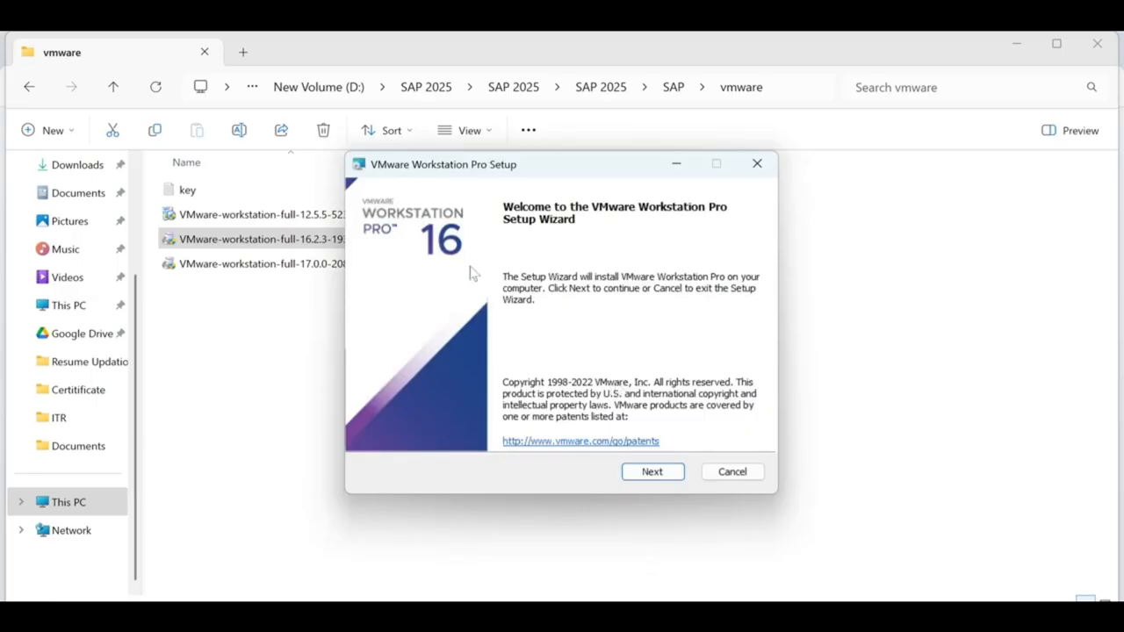
{"action": "left_click", "coordinate": [673, 473]}
{"action": "left_click", "coordinate": [432, 434]}
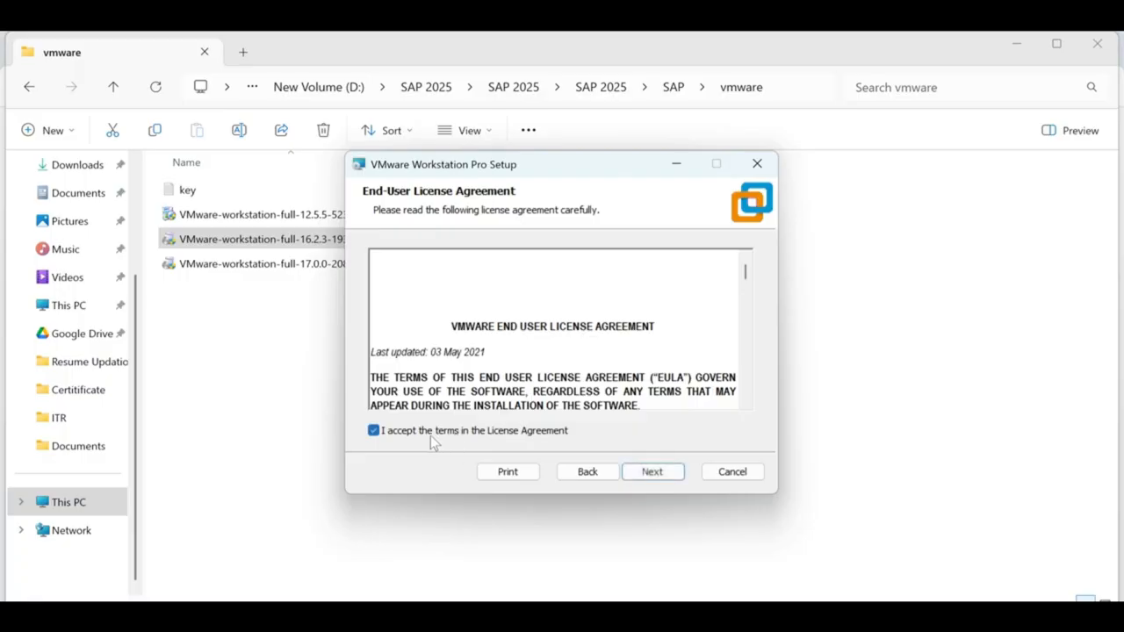
{"action": "left_click", "coordinate": [653, 472]}
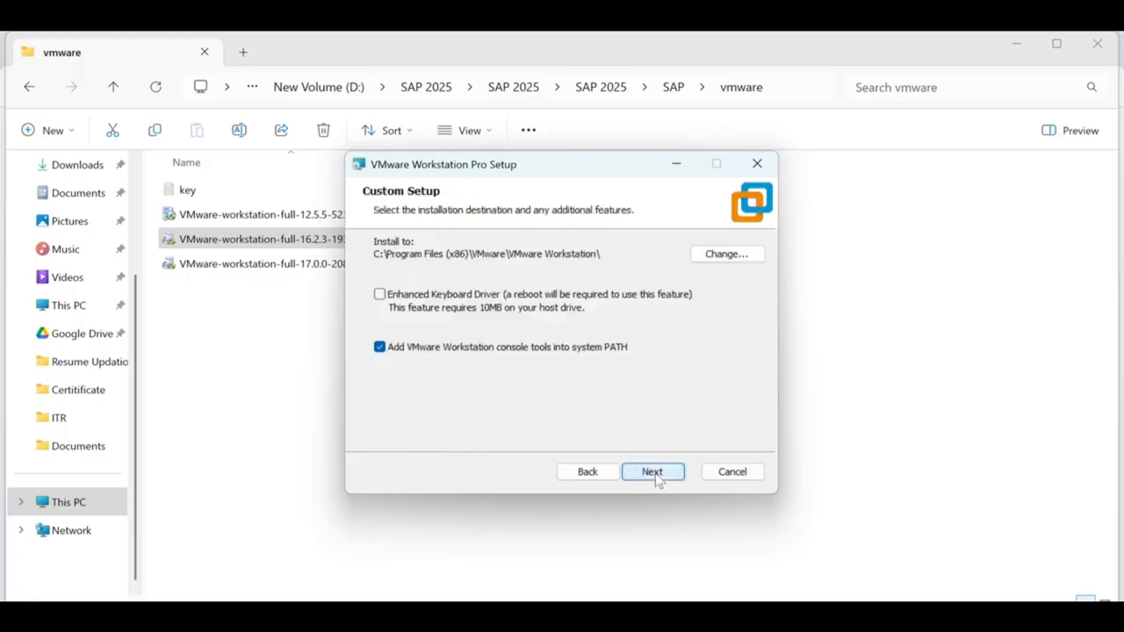
{"action": "left_click", "coordinate": [655, 474]}
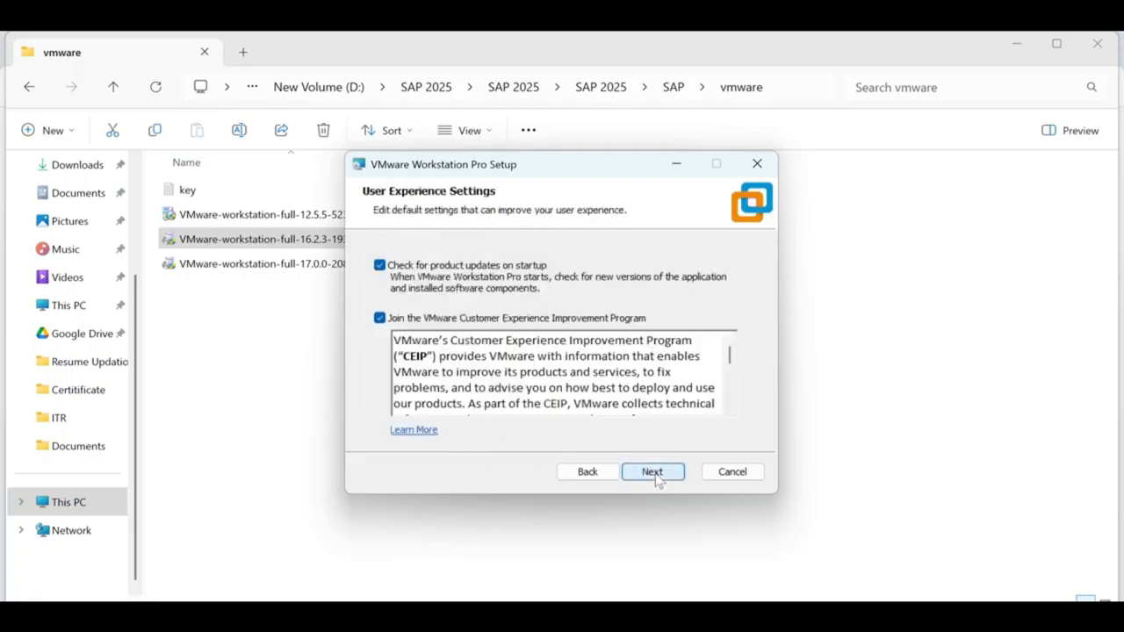
Step: Turn off startup update checks and the Customer Experience Program, keep shortcuts, and install
{"action": "left_click", "coordinate": [409, 267]}
{"action": "left_click", "coordinate": [420, 321]}
{"action": "left_click", "coordinate": [650, 472]}
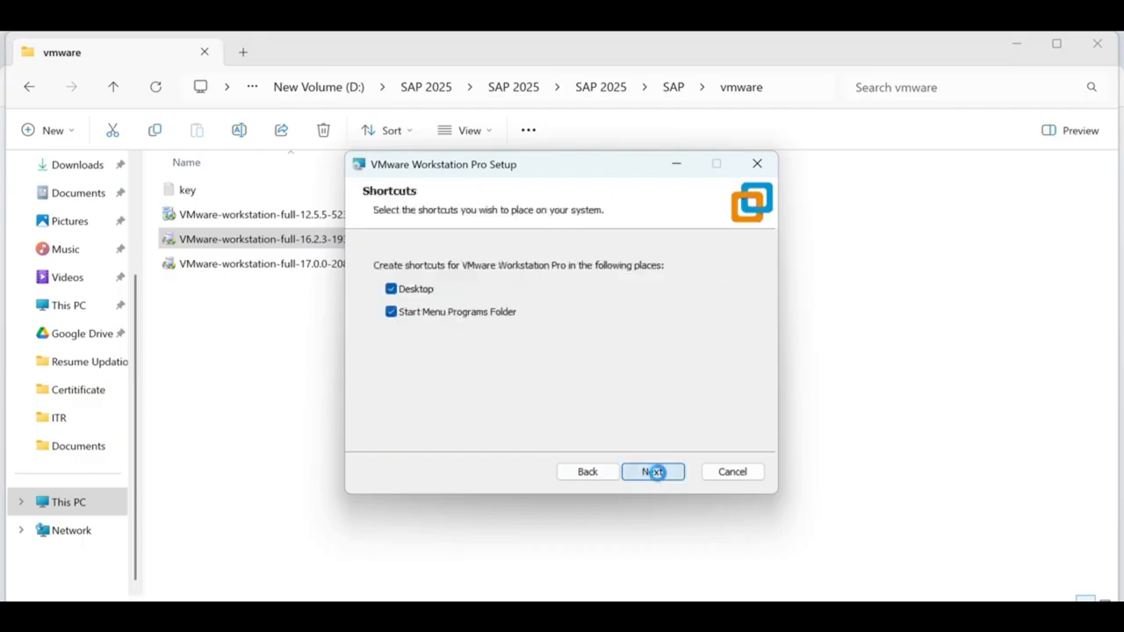
{"action": "left_click", "coordinate": [655, 473]}
{"action": "left_click", "coordinate": [650, 472]}
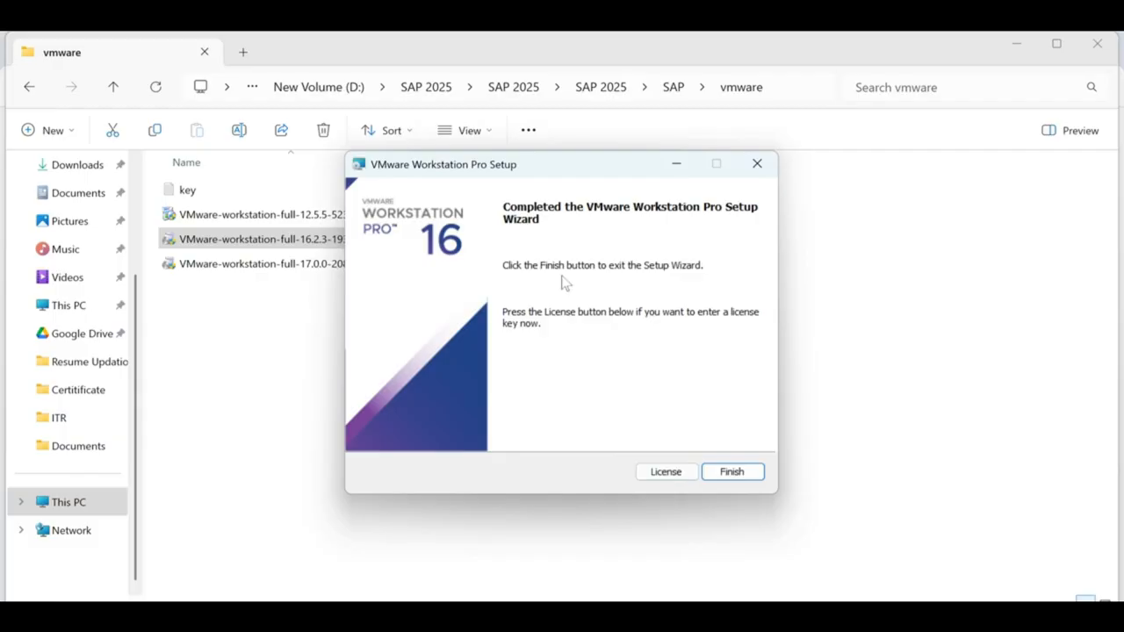
Step: Choose License on the setup's Completed page to enter a licence key
{"action": "left_click", "coordinate": [668, 473]}
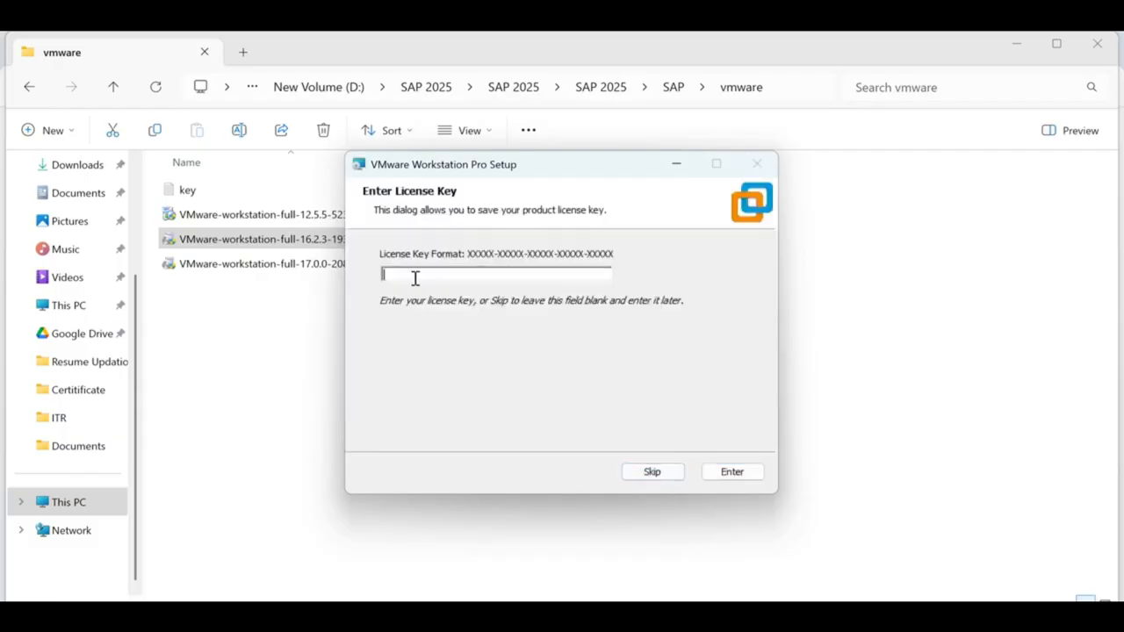
Step: Open key.txt full-screen to view Serial Keys 12, 16 and 17
{"action": "left_click_drag", "start_coordinate": [602, 176], "coordinate": [816, 287]}
{"action": "left_click", "coordinate": [236, 195]}
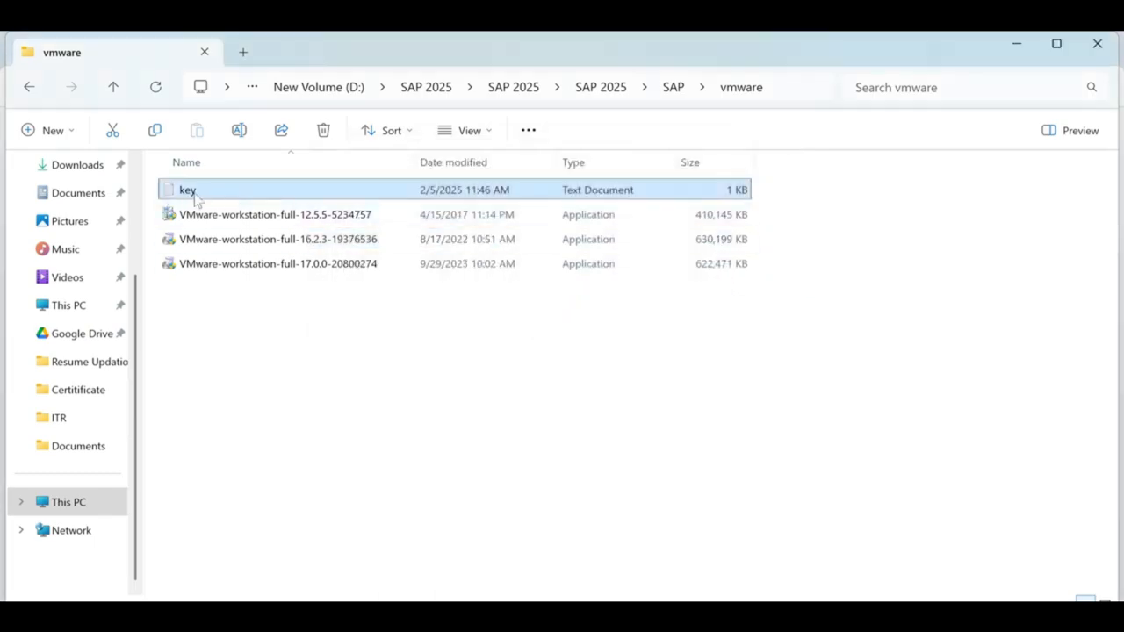
{"action": "double_click", "coordinate": [195, 193]}
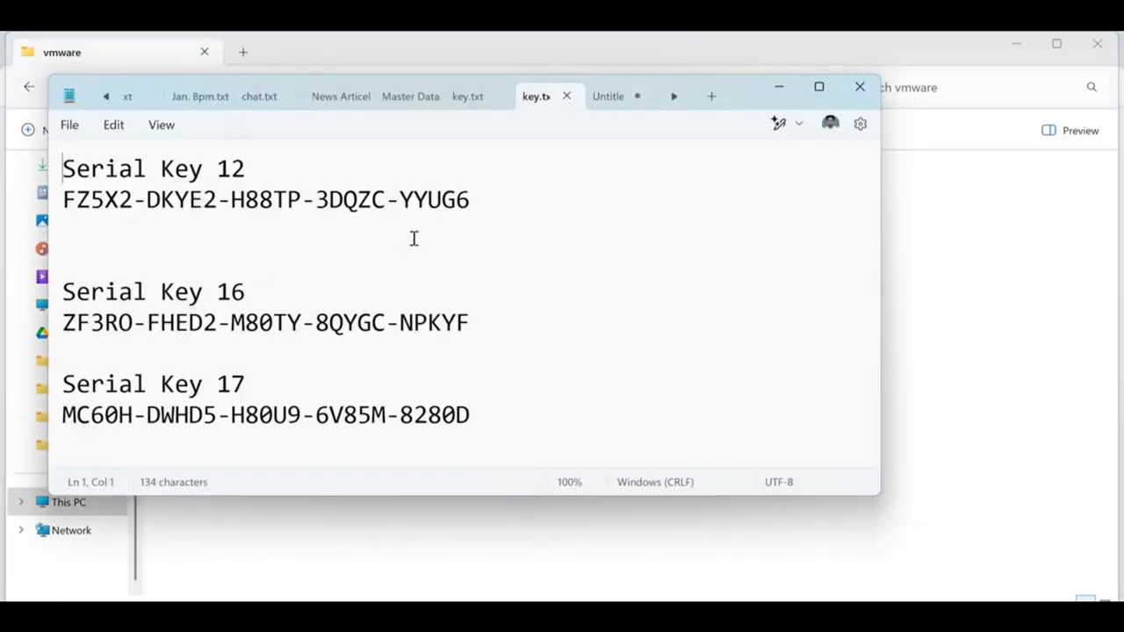
{"action": "left_click", "coordinate": [819, 86]}
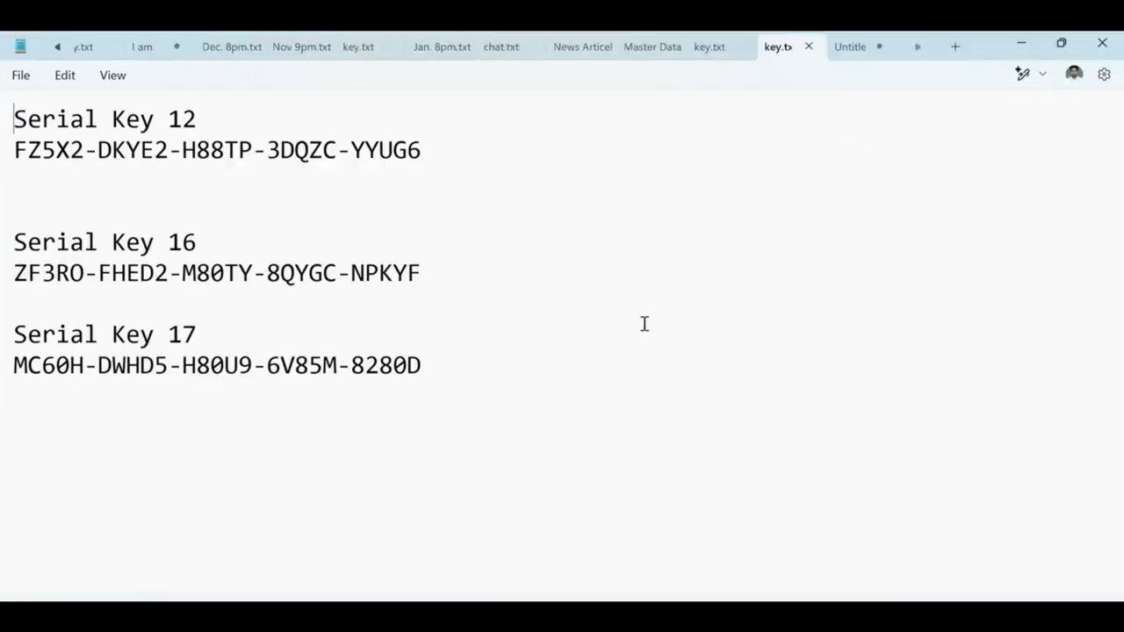
{"action": "left_click_drag", "start_coordinate": [28, 120], "coordinate": [211, 123]}
{"action": "left_click_drag", "start_coordinate": [85, 274], "coordinate": [225, 274]}
{"action": "left_click_drag", "start_coordinate": [84, 335], "coordinate": [274, 345]}
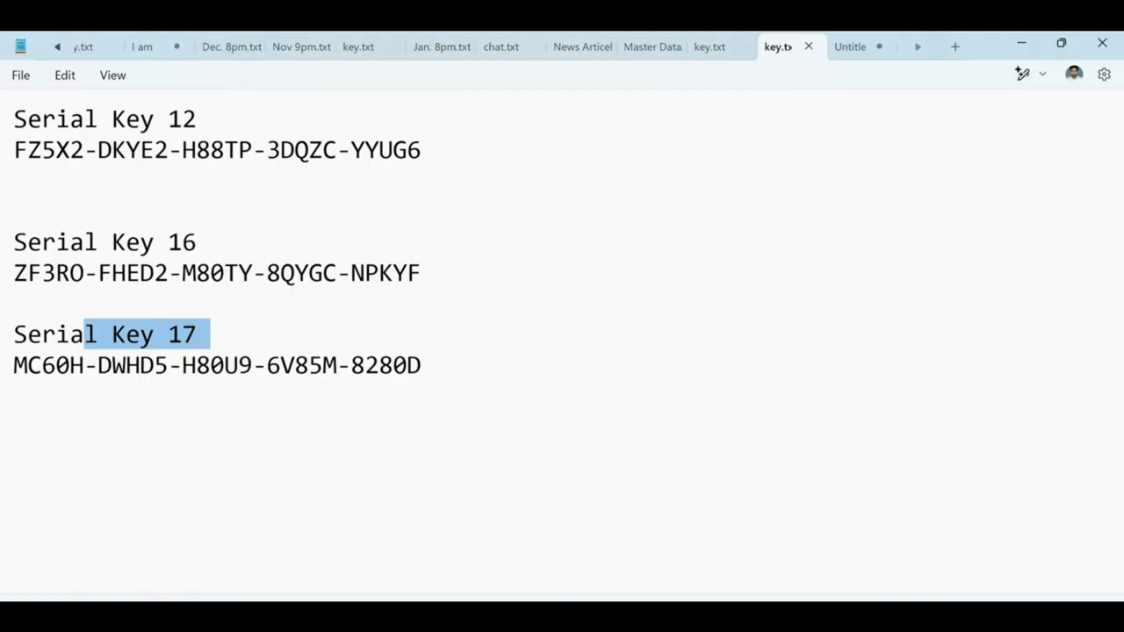
Step: Cross-check the note's Windows-version installers against the serial keys in key.txt
{"action": "left_click", "coordinate": [858, 46]}
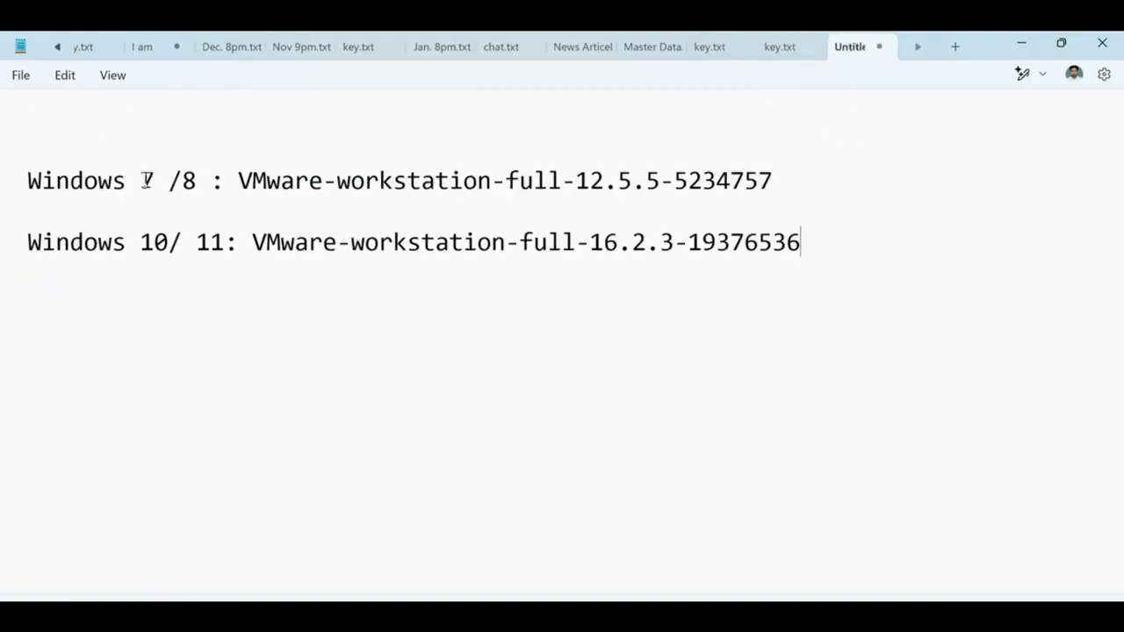
{"action": "left_click_drag", "start_coordinate": [140, 181], "coordinate": [636, 194]}
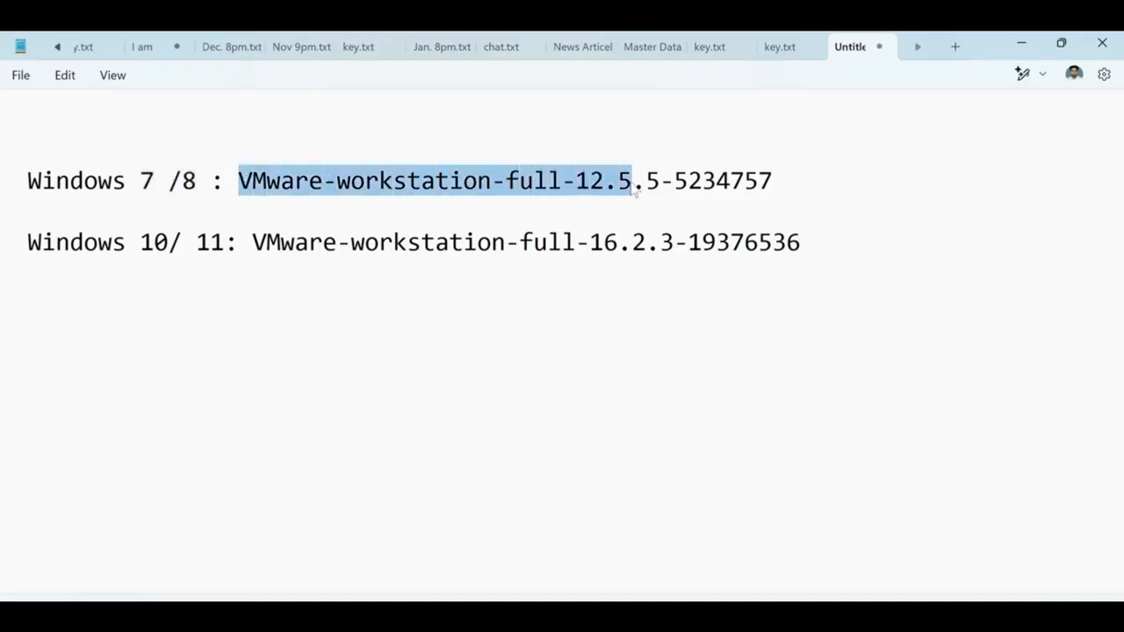
{"action": "left_click", "coordinate": [778, 46]}
{"action": "left_click_drag", "start_coordinate": [27, 150], "coordinate": [430, 153]}
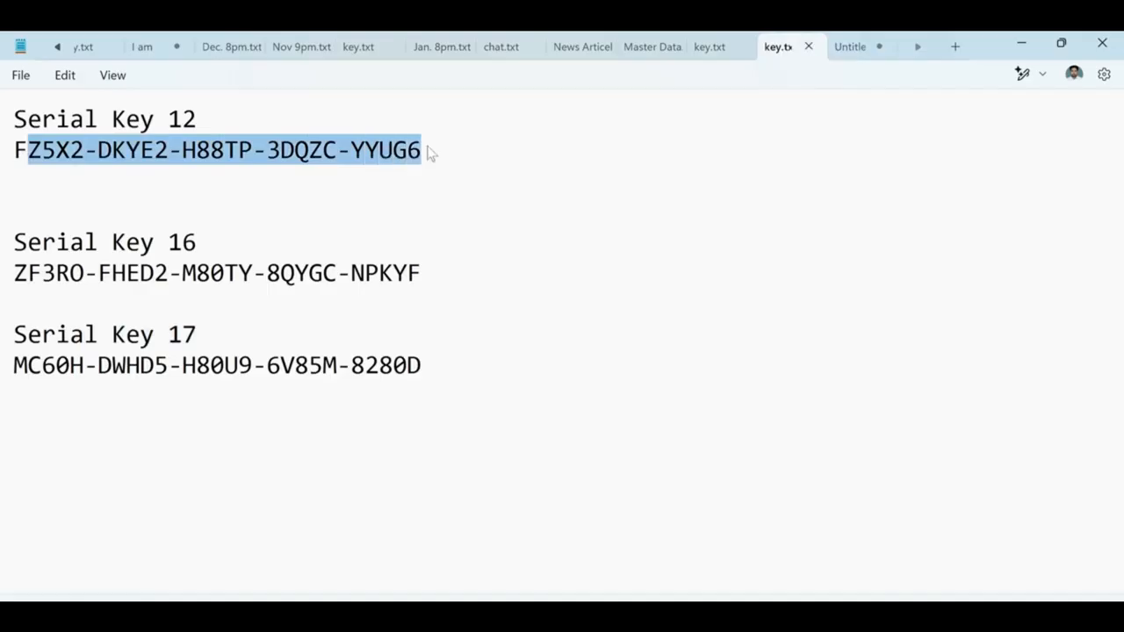
{"action": "left_click_drag", "start_coordinate": [41, 123], "coordinate": [237, 128]}
{"action": "left_click", "coordinate": [209, 130]}
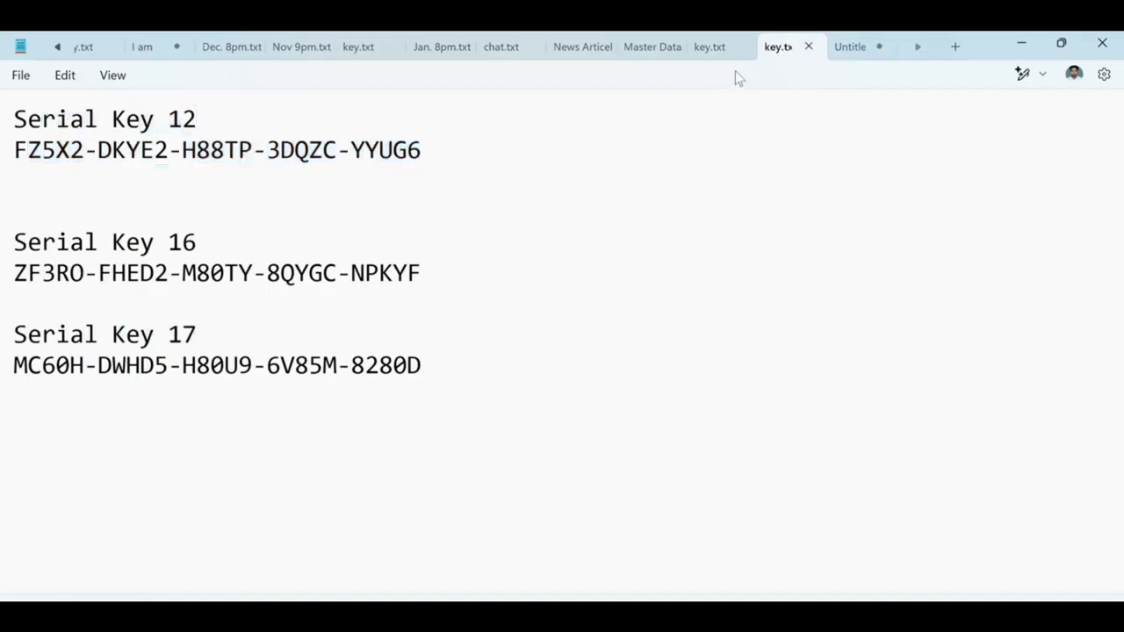
{"action": "left_click", "coordinate": [845, 46]}
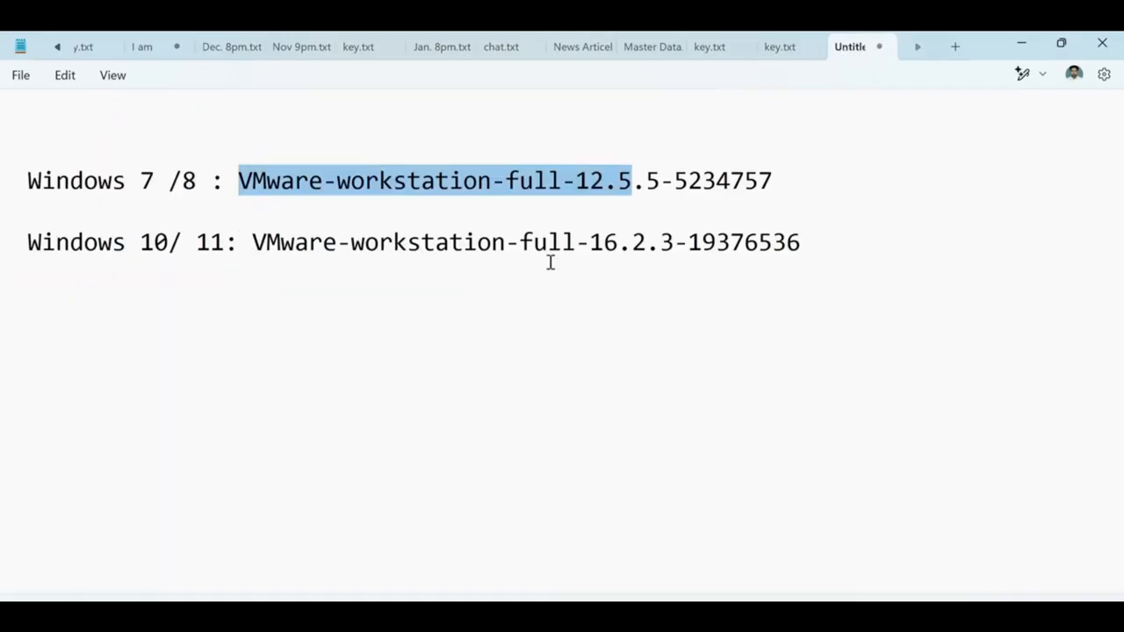
{"action": "left_click_drag", "start_coordinate": [590, 242], "coordinate": [788, 244]}
Step: Select the Serial Key 16 licence key and return to the setup's licence prompt
{"action": "left_click", "coordinate": [778, 46]}
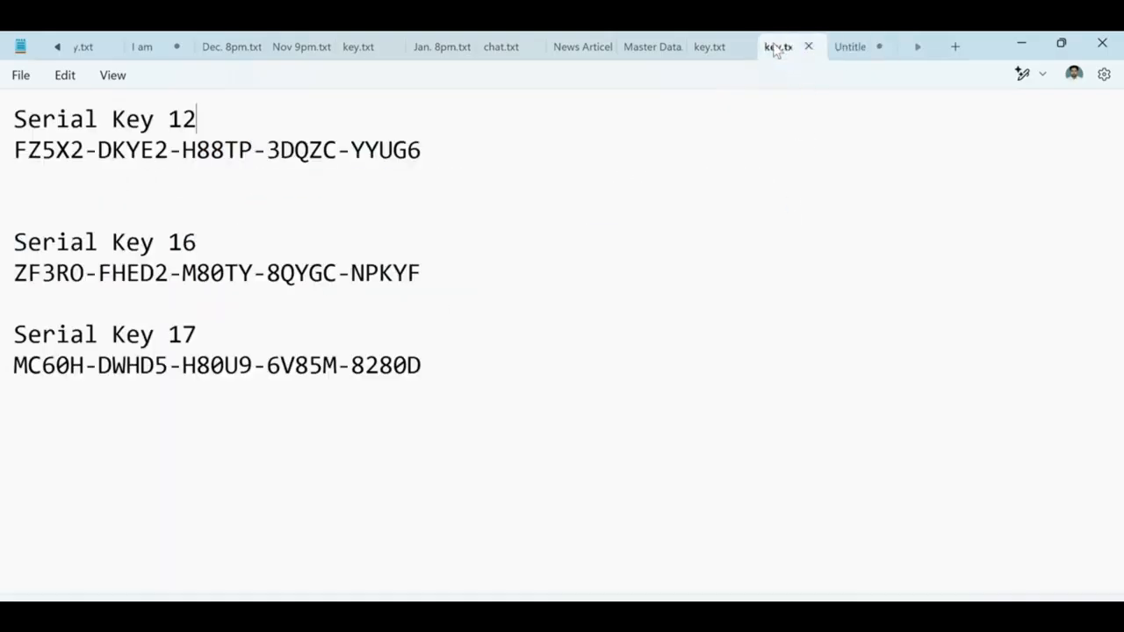
{"action": "triple_click", "coordinate": [87, 279]}
{"action": "left_click_drag", "start_coordinate": [426, 272], "coordinate": [3, 280]}
{"action": "key", "text": "ctrl+c"}
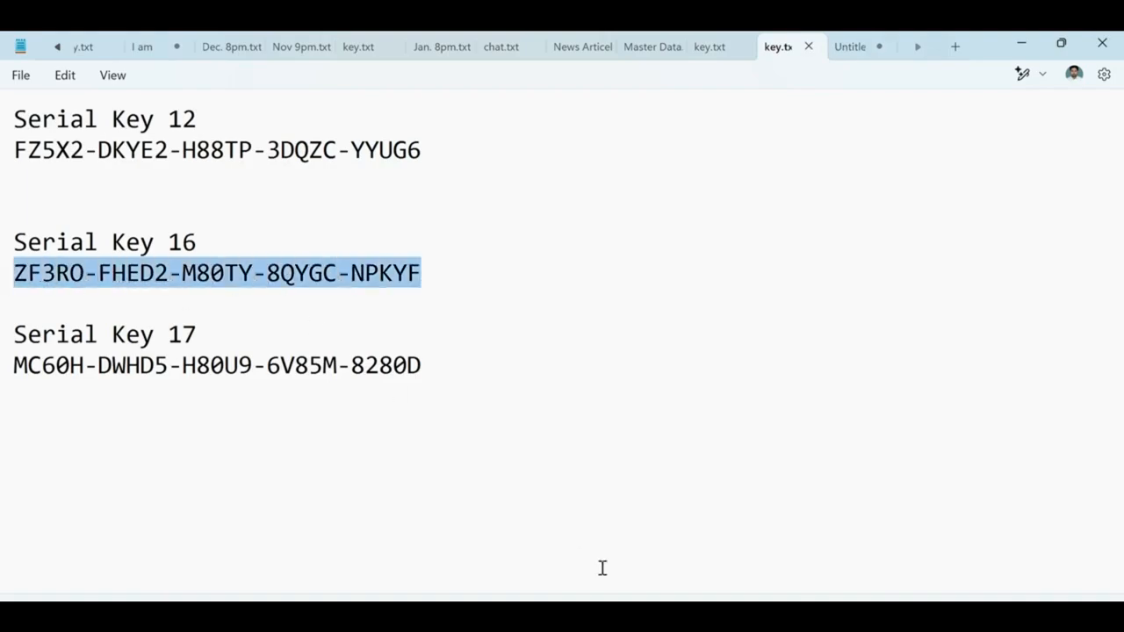
{"action": "left_click", "coordinate": [615, 615]}
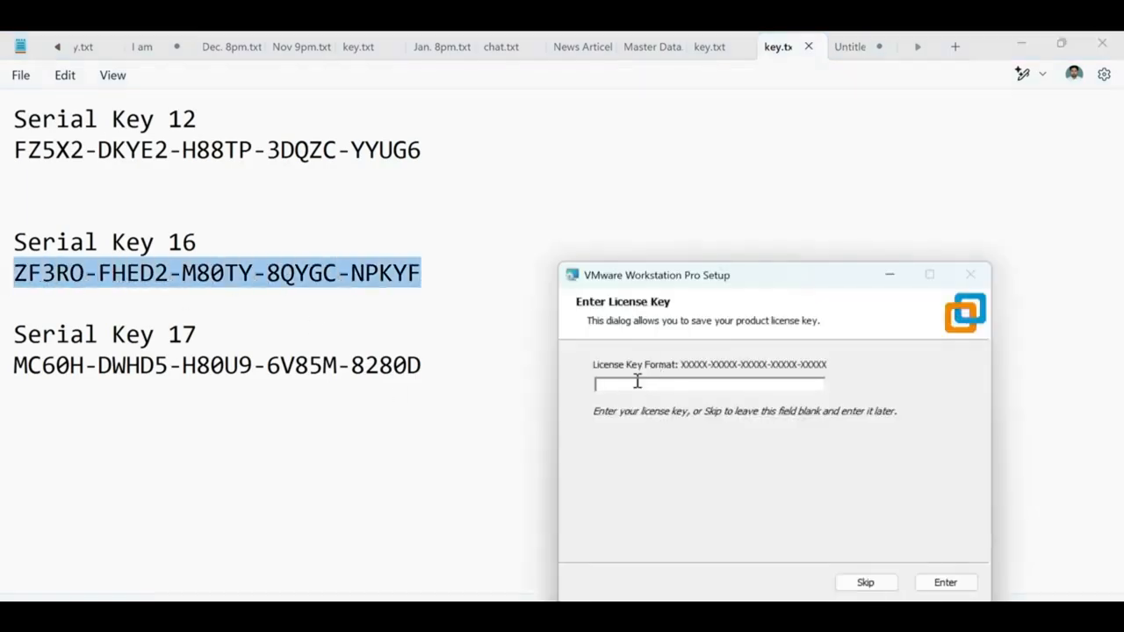
Step: Enter the Serial Key 16 licence key, finish setup, and show the desktop
{"action": "key", "text": "ctrl+v"}
{"action": "left_click", "coordinate": [945, 583]}
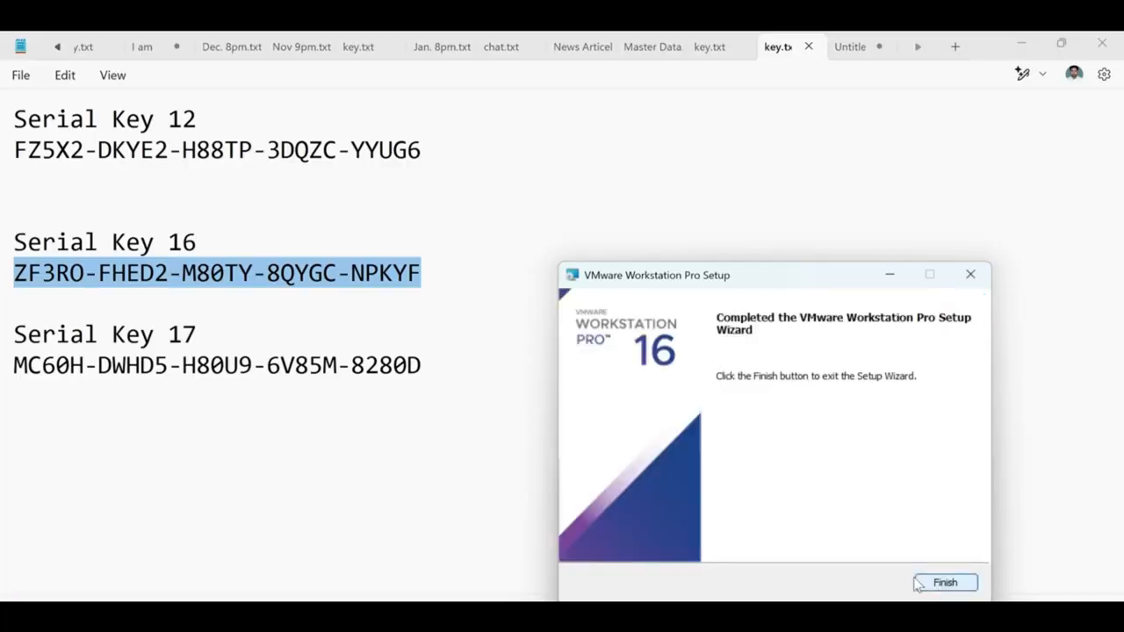
{"action": "left_click", "coordinate": [950, 583]}
{"action": "left_click", "coordinate": [721, 344]}
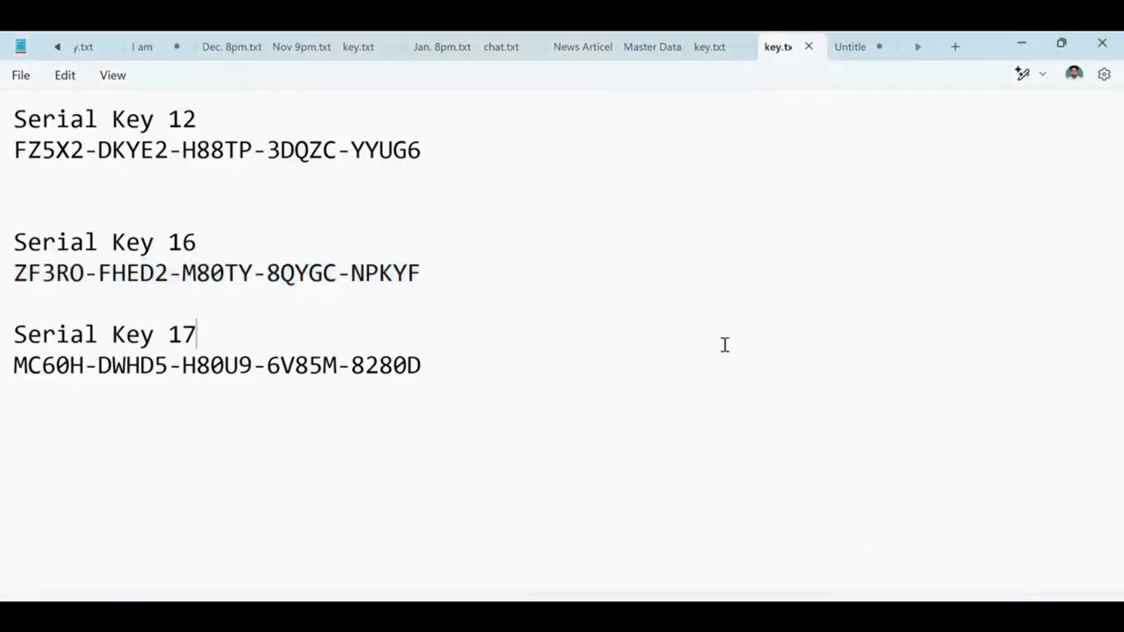
{"action": "key", "text": "super+d"}
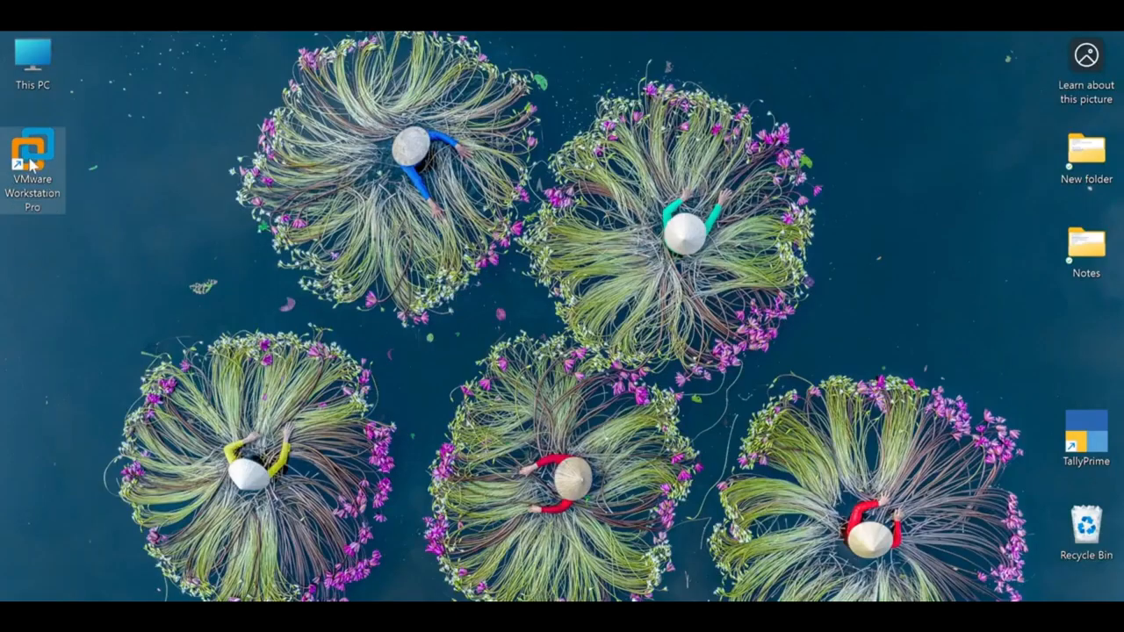
{"action": "mouse_move", "coordinate": [33, 163]}
{"action": "left_mouse_down"}
{"action": "mouse_move", "coordinate": [92, 176]}
{"action": "mouse_move", "coordinate": [49, 163]}
{"action": "left_mouse_up"}
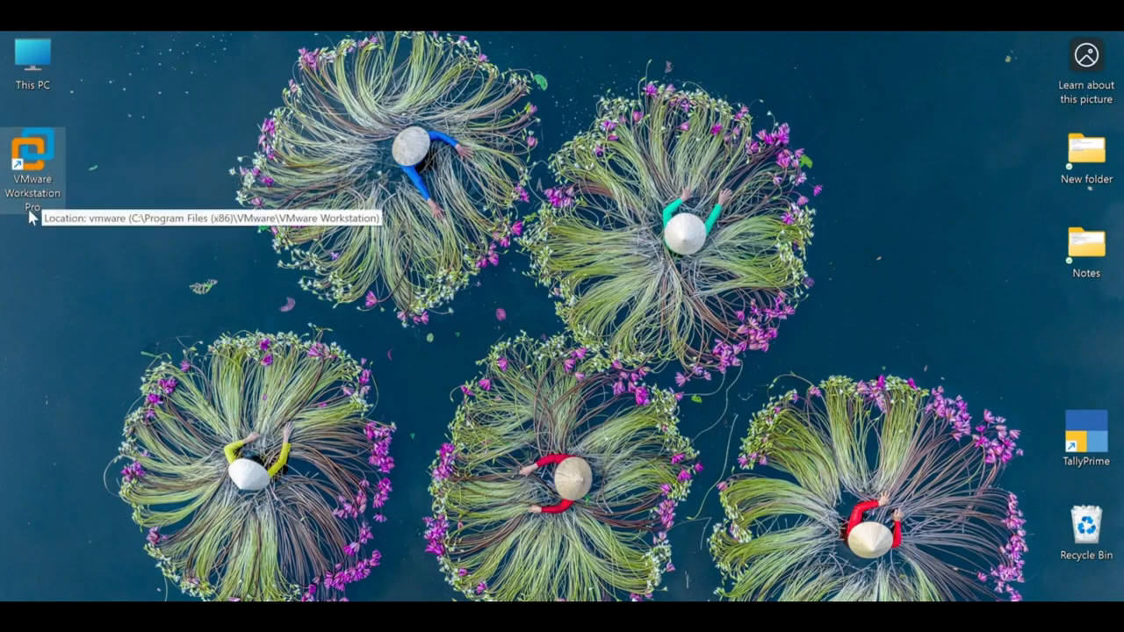
Step: Open VMware Workstation Pro from its desktop shortcut's context menu
{"action": "right_click", "coordinate": [194, 229]}
{"action": "key", "text": "Escape"}
{"action": "right_click", "coordinate": [50, 151]}
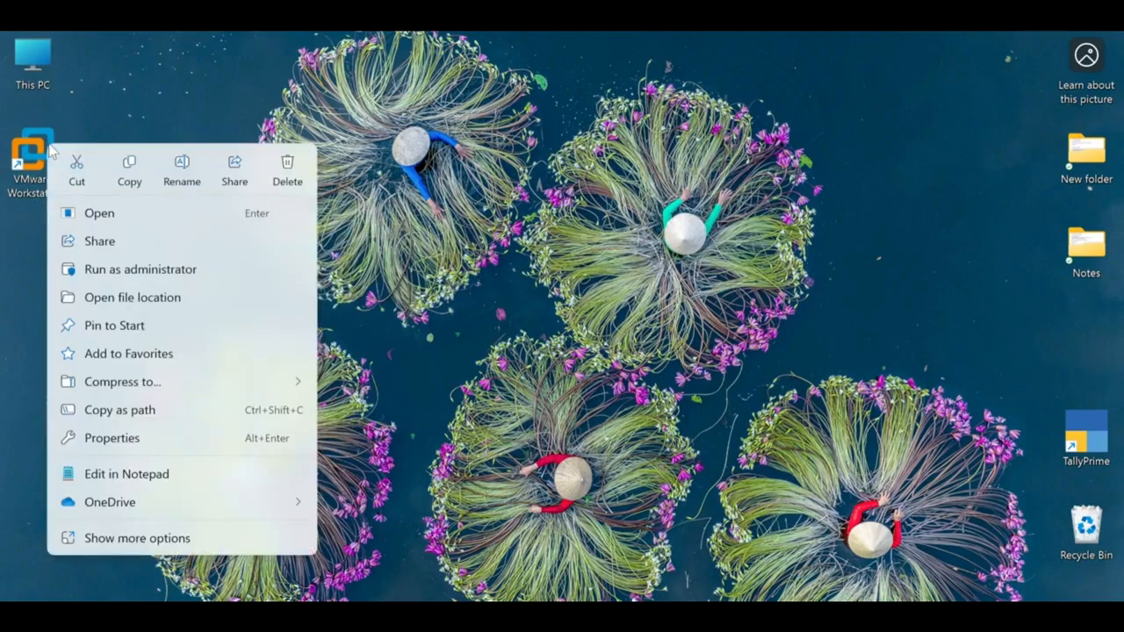
{"action": "left_click", "coordinate": [87, 212]}
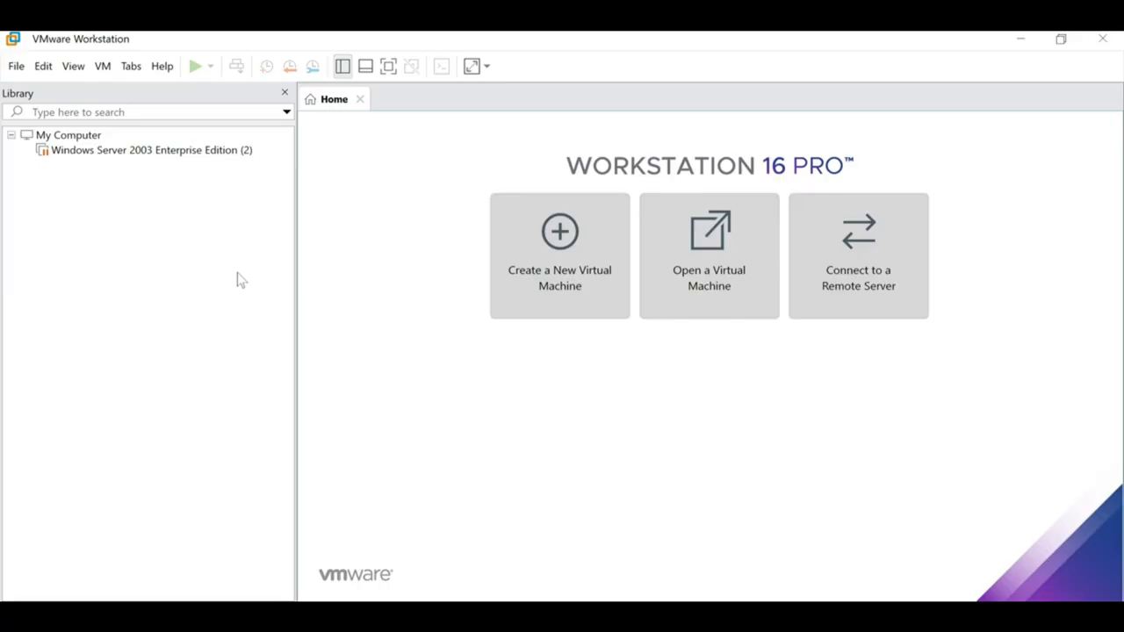
Step: Remove the broken Windows Server 2003 library entry and start the New Virtual Machine Wizard
{"action": "left_click", "coordinate": [128, 150]}
{"action": "key", "text": "Return"}
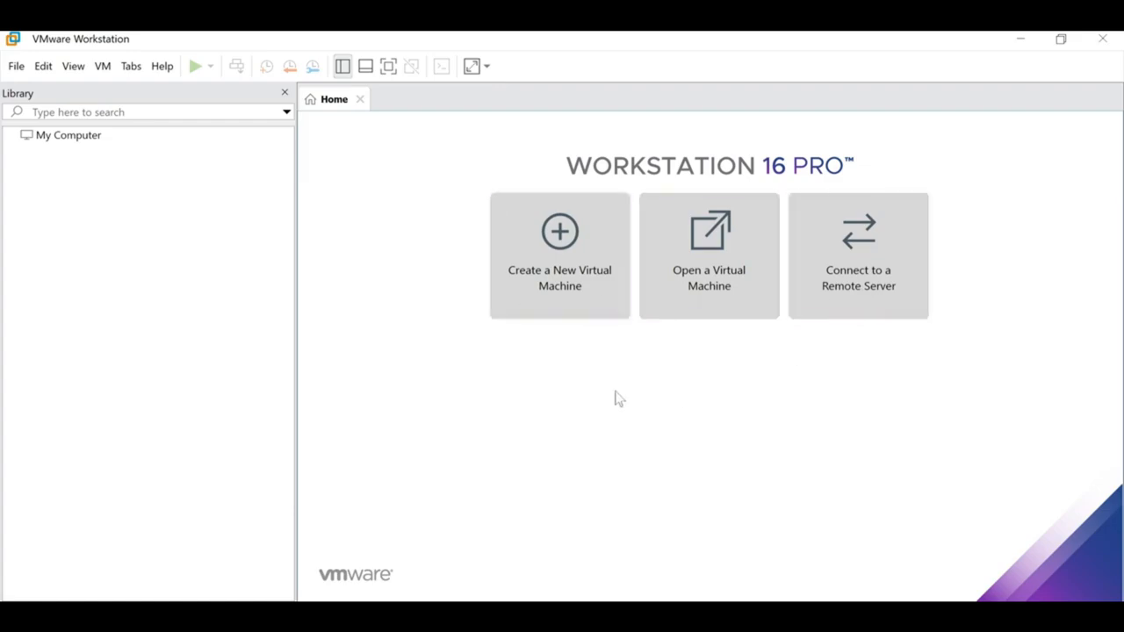
{"action": "left_click", "coordinate": [542, 290]}
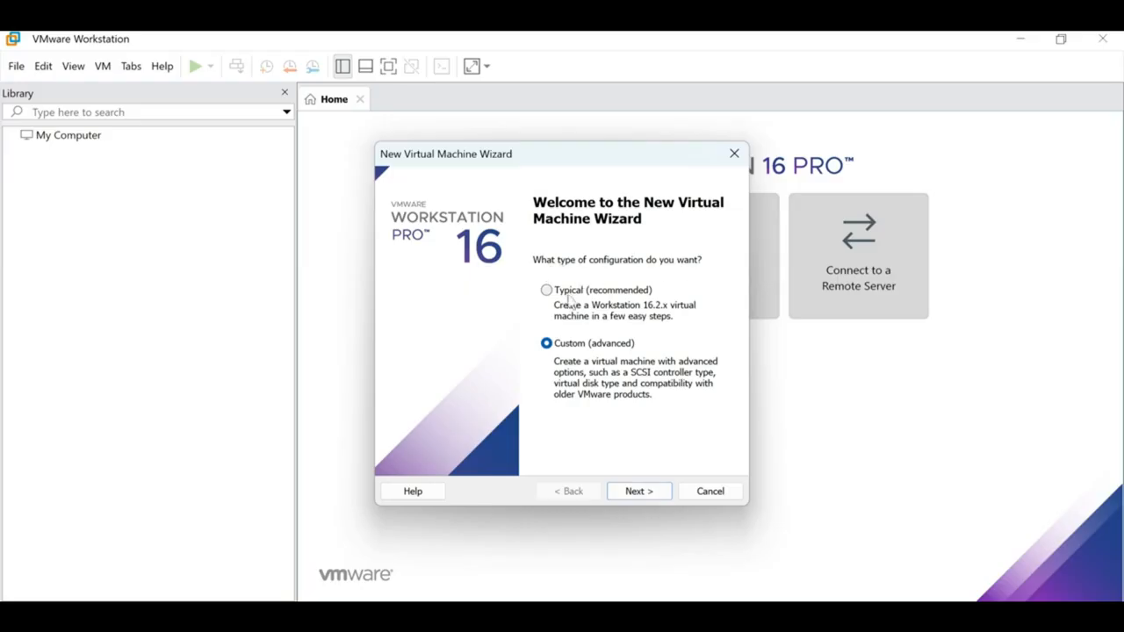
Step: Keep the Custom configuration with default hardware compatibility, and choose to install the operating system later
{"action": "left_click", "coordinate": [569, 291]}
{"action": "left_click", "coordinate": [551, 343]}
{"action": "key", "text": "Return"}
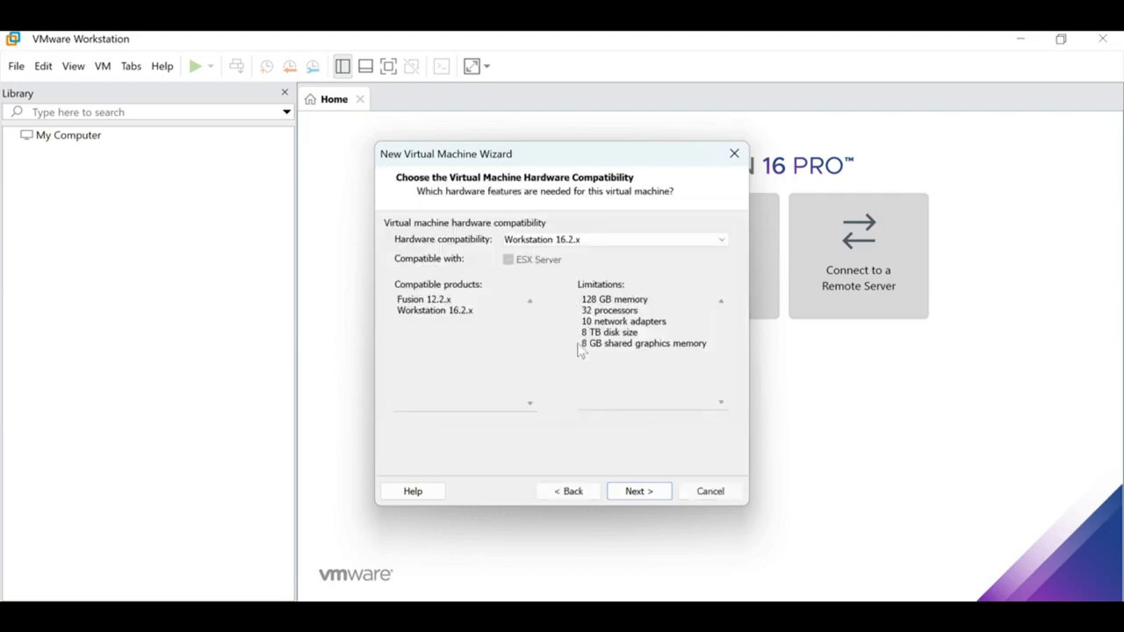
{"action": "key", "text": "Return"}
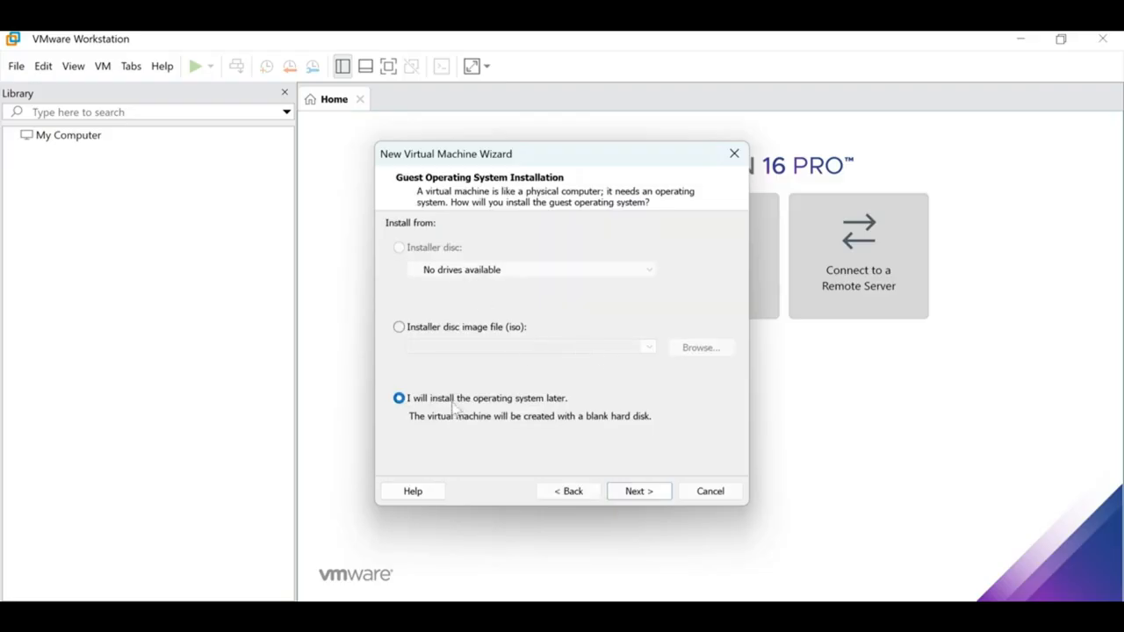
{"action": "left_click", "coordinate": [628, 495]}
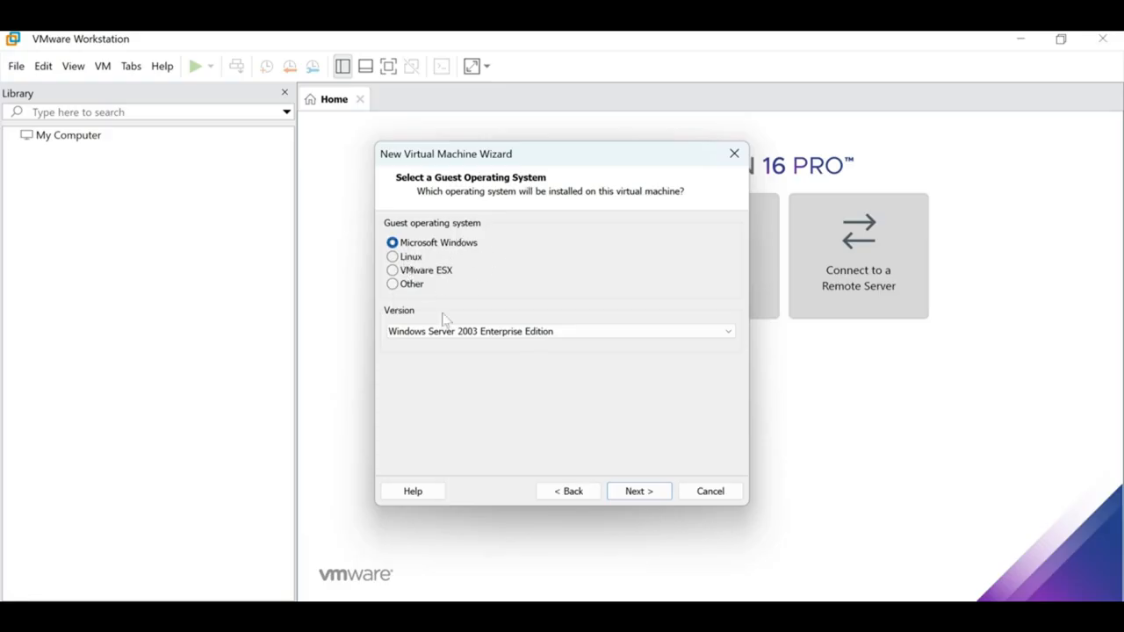
Step: Set the guest version to Windows Server 2003 Standard Edition
{"action": "left_click", "coordinate": [524, 333]}
{"action": "scroll", "coordinate": [522, 332], "scroll_direction": "up", "scroll_amount": 2}
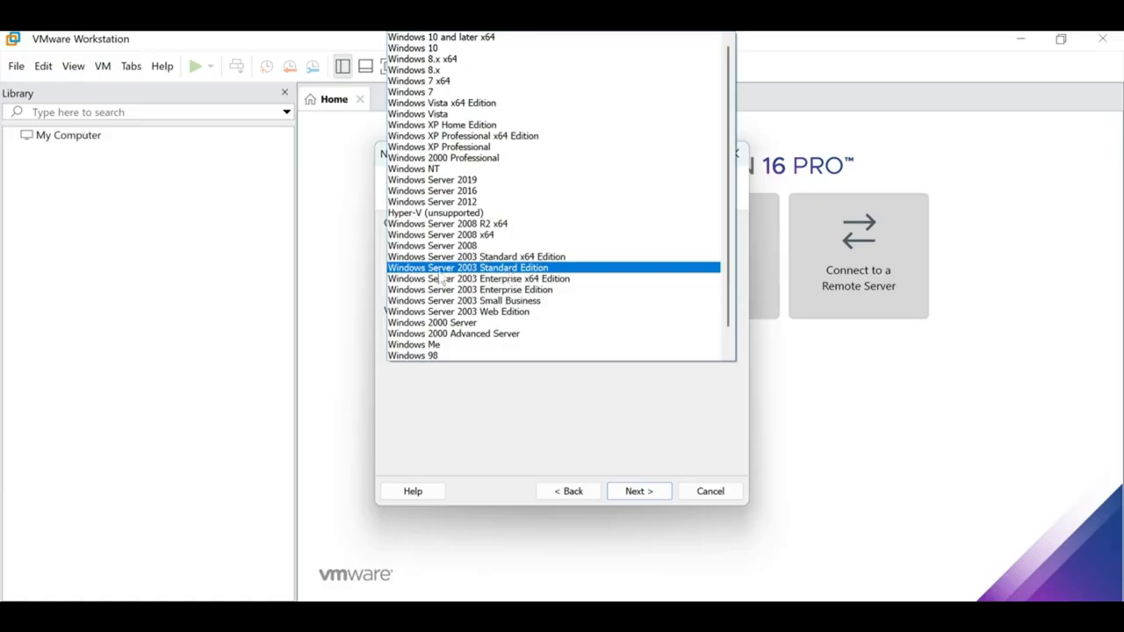
{"action": "left_click", "coordinate": [530, 269]}
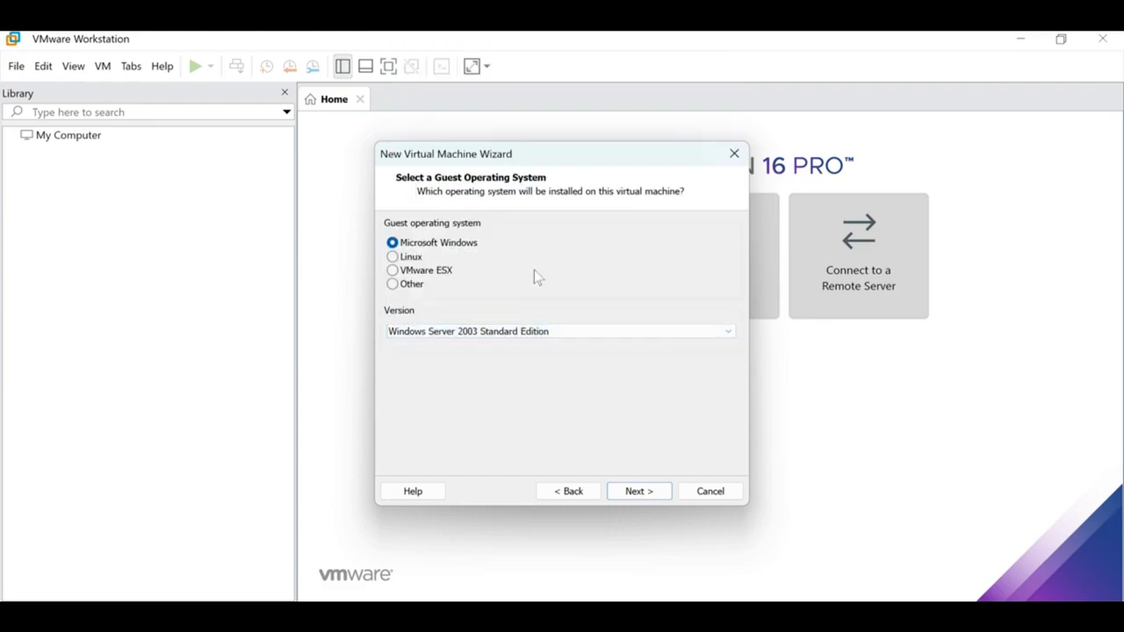
{"action": "left_click", "coordinate": [536, 332]}
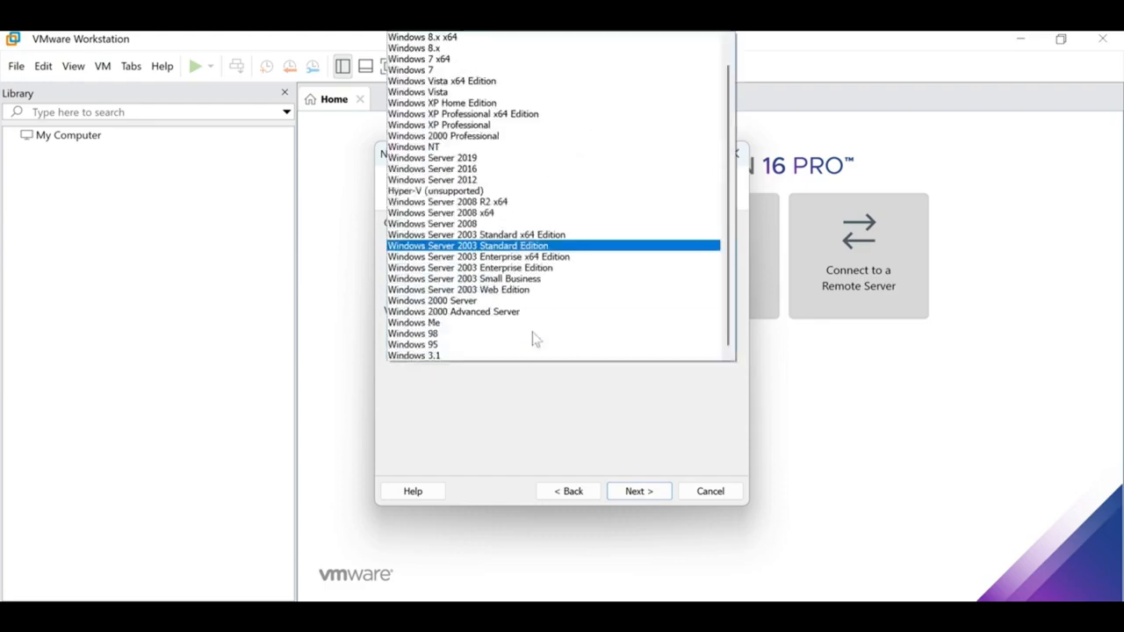
{"action": "left_click", "coordinate": [501, 272]}
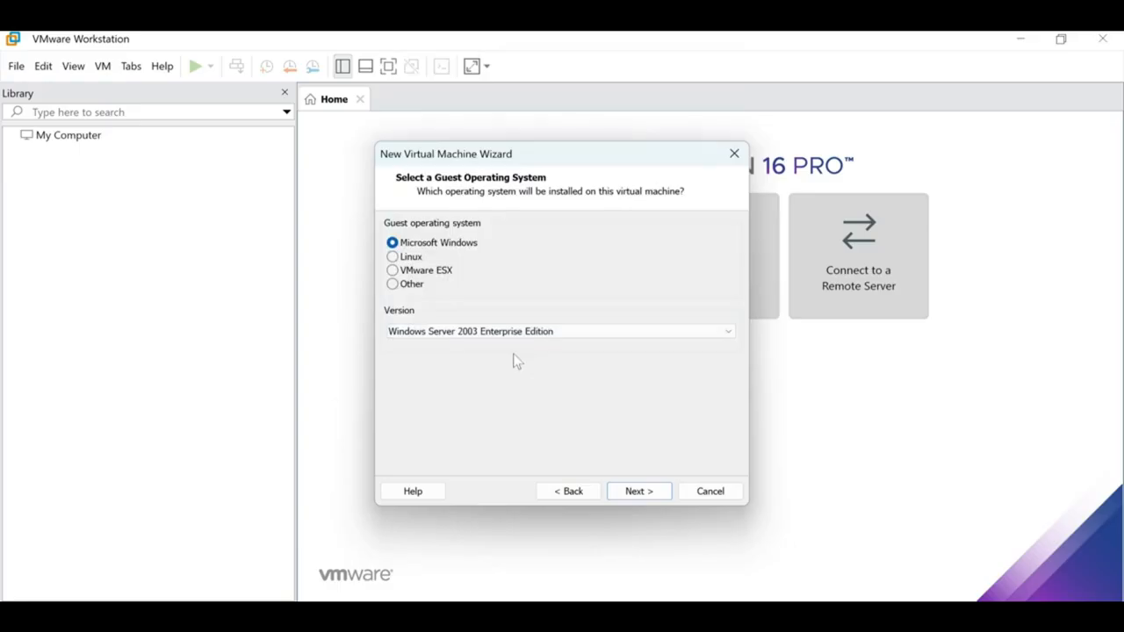
{"action": "left_click", "coordinate": [532, 335]}
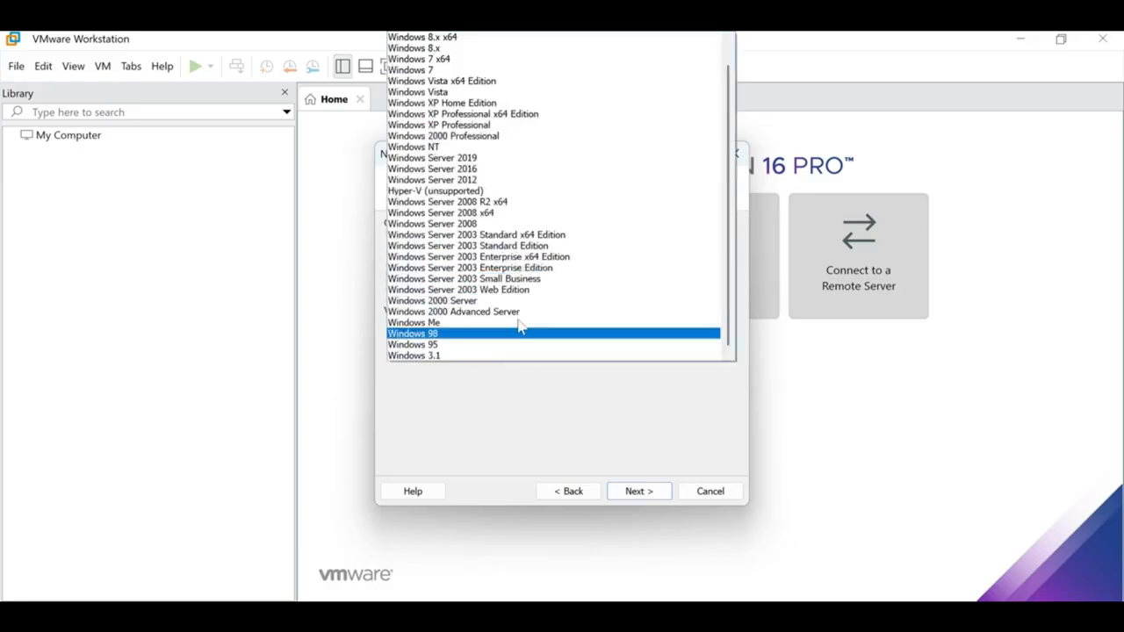
{"action": "left_click", "coordinate": [516, 249]}
Step: Keep the default name and processors, and give the VM 2048 MB of memory
{"action": "left_click", "coordinate": [637, 493]}
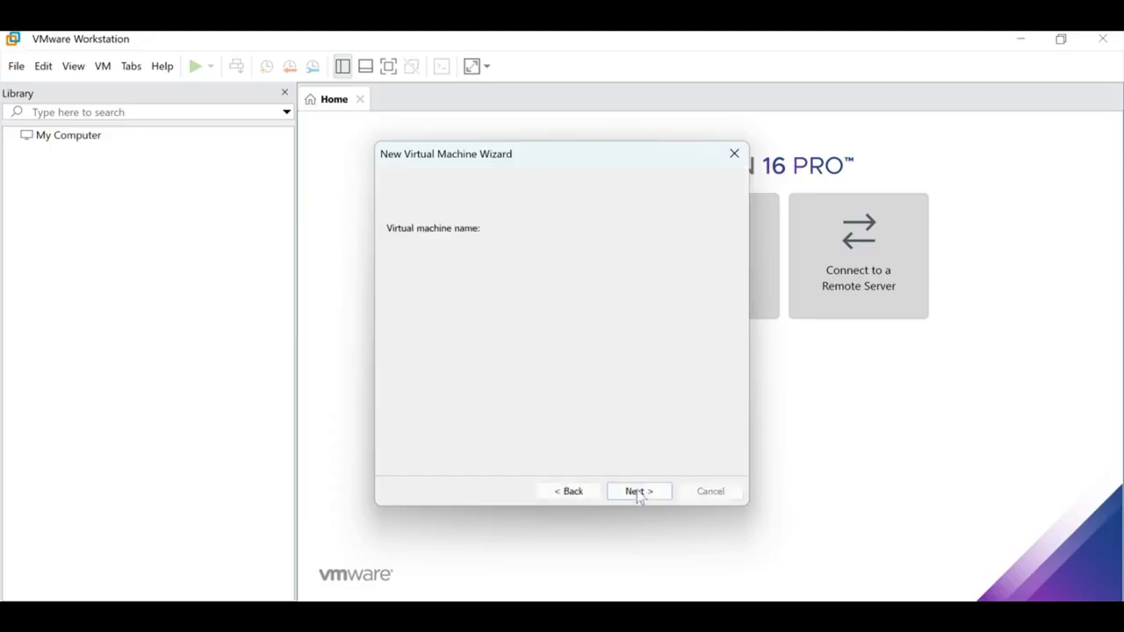
{"action": "left_click", "coordinate": [638, 493]}
{"action": "left_click", "coordinate": [639, 493]}
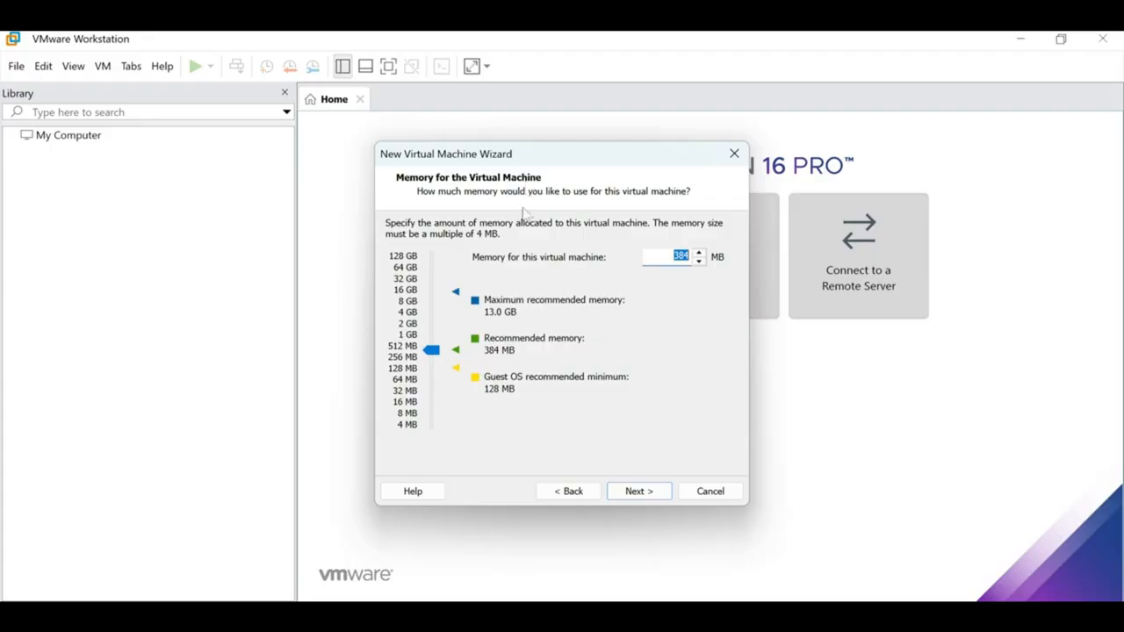
{"action": "left_click", "coordinate": [406, 325]}
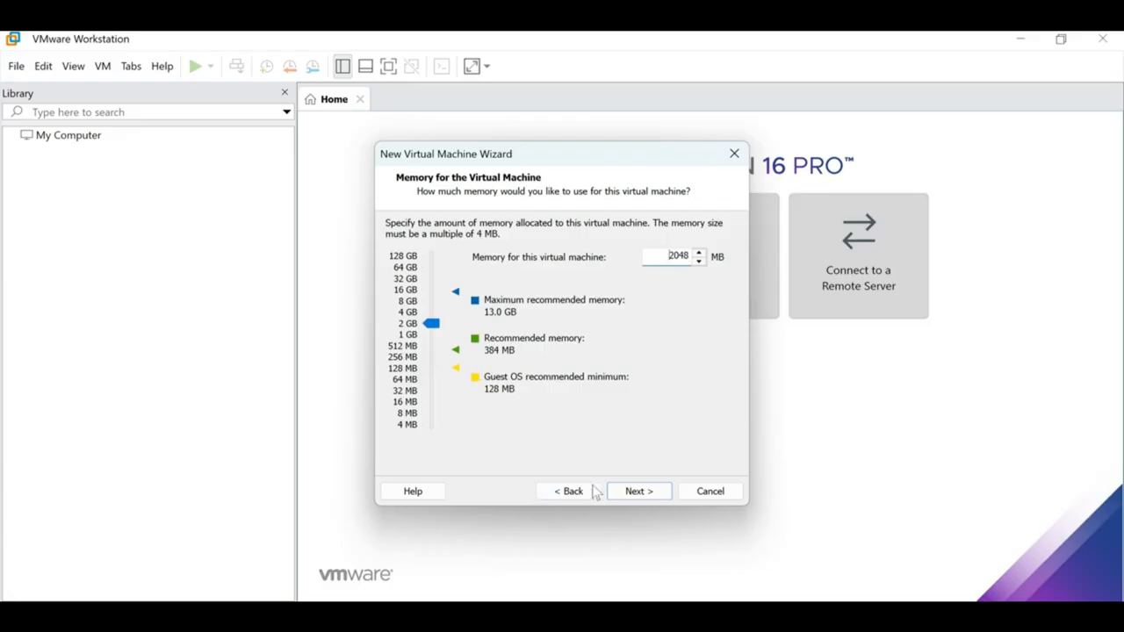
{"action": "left_click", "coordinate": [630, 494]}
Step: Use host-only networking, and accept the LSI Logic controller and default disk type
{"action": "left_click", "coordinate": [444, 338]}
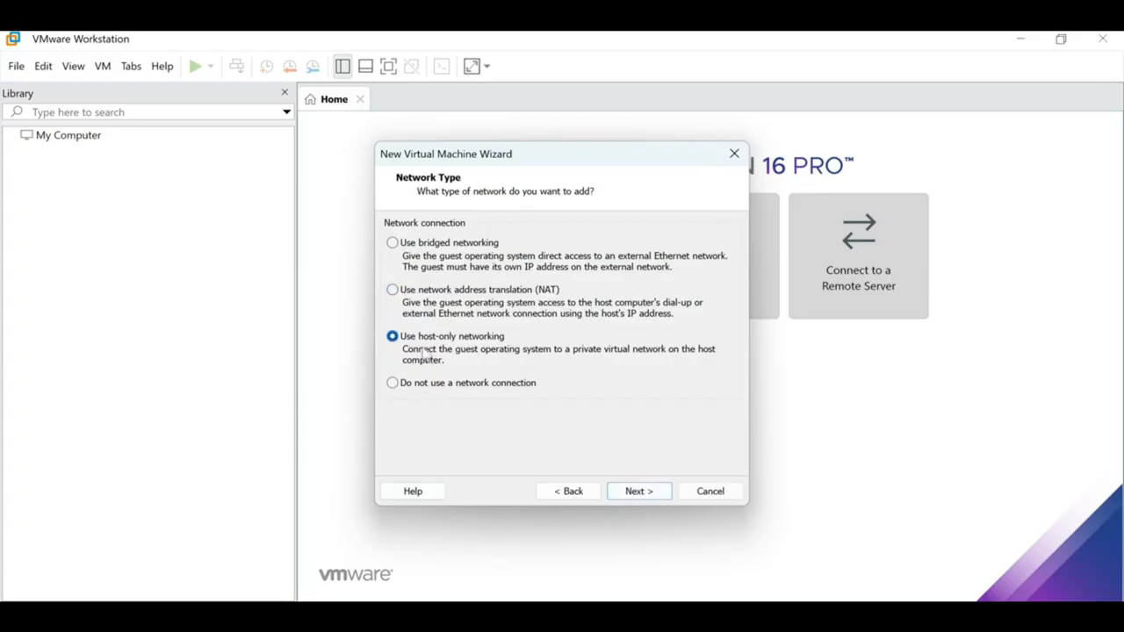
{"action": "left_click", "coordinate": [638, 493]}
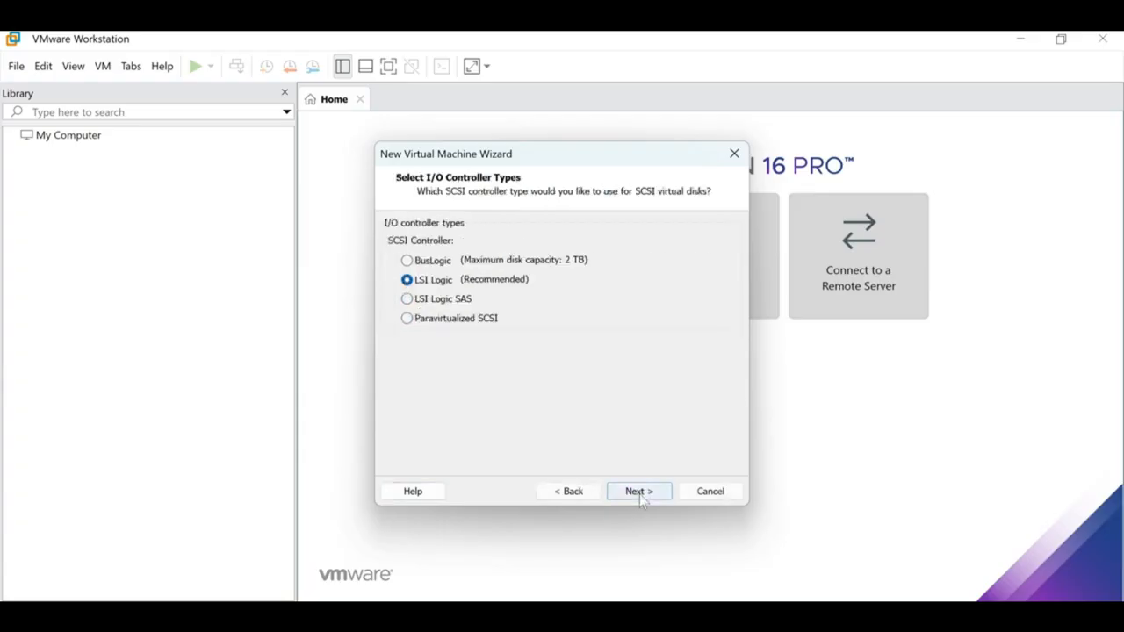
{"action": "left_click", "coordinate": [639, 494]}
{"action": "left_click", "coordinate": [640, 494]}
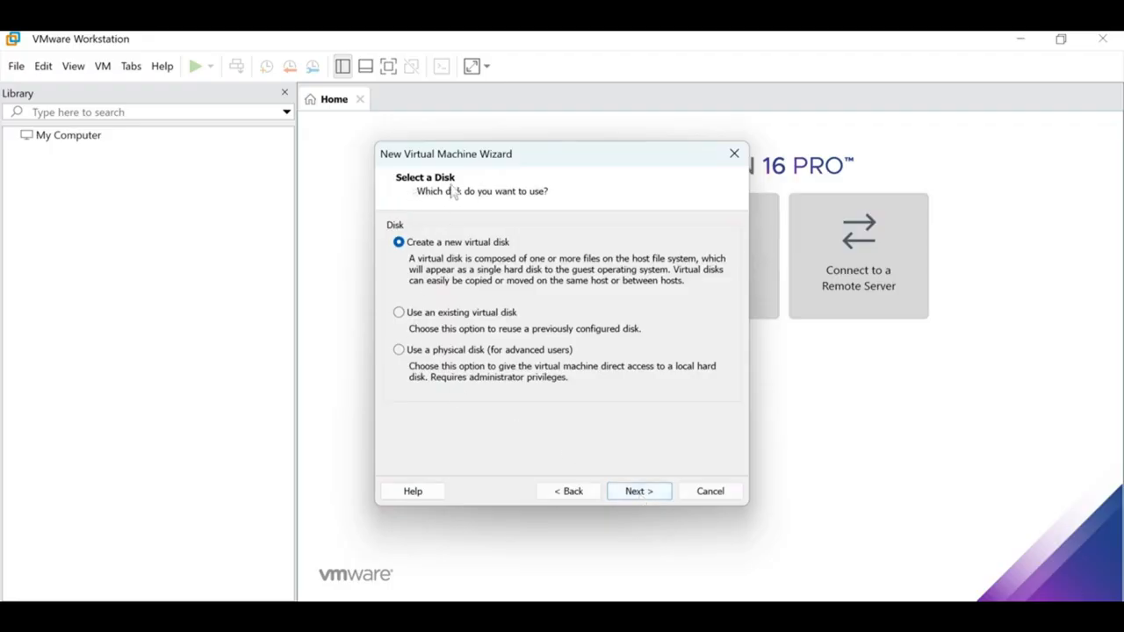
Step: Use an existing disk: ECC DMO SERVER.vmdk from D:\SAP 2025\SAP 2025\SAP
{"action": "left_click", "coordinate": [423, 314]}
{"action": "left_click", "coordinate": [640, 492]}
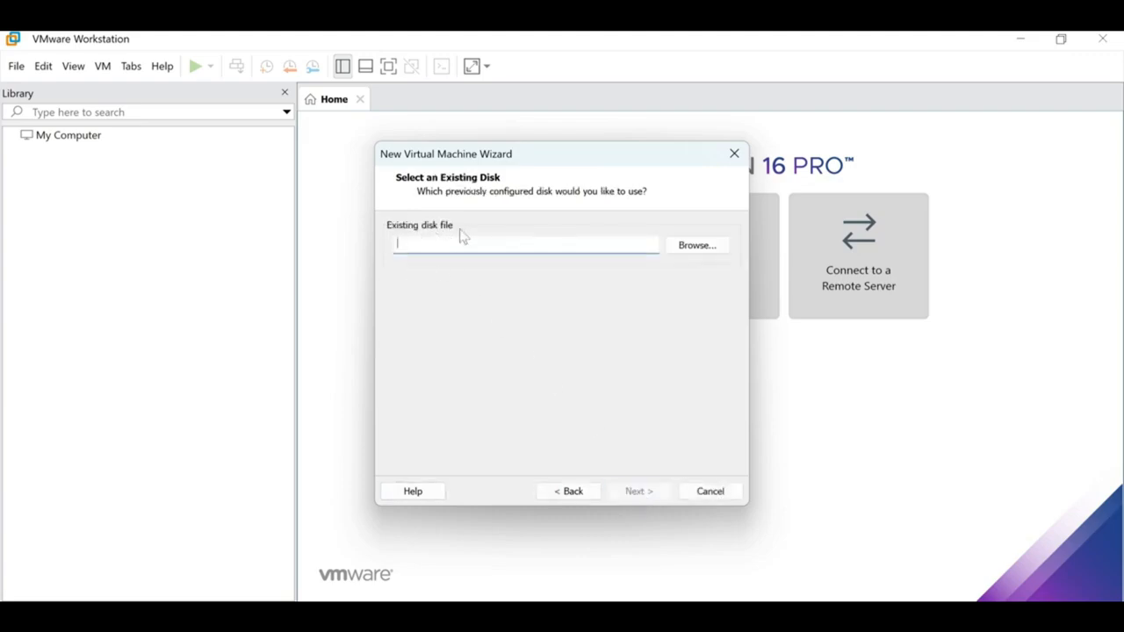
{"action": "left_click", "coordinate": [697, 247]}
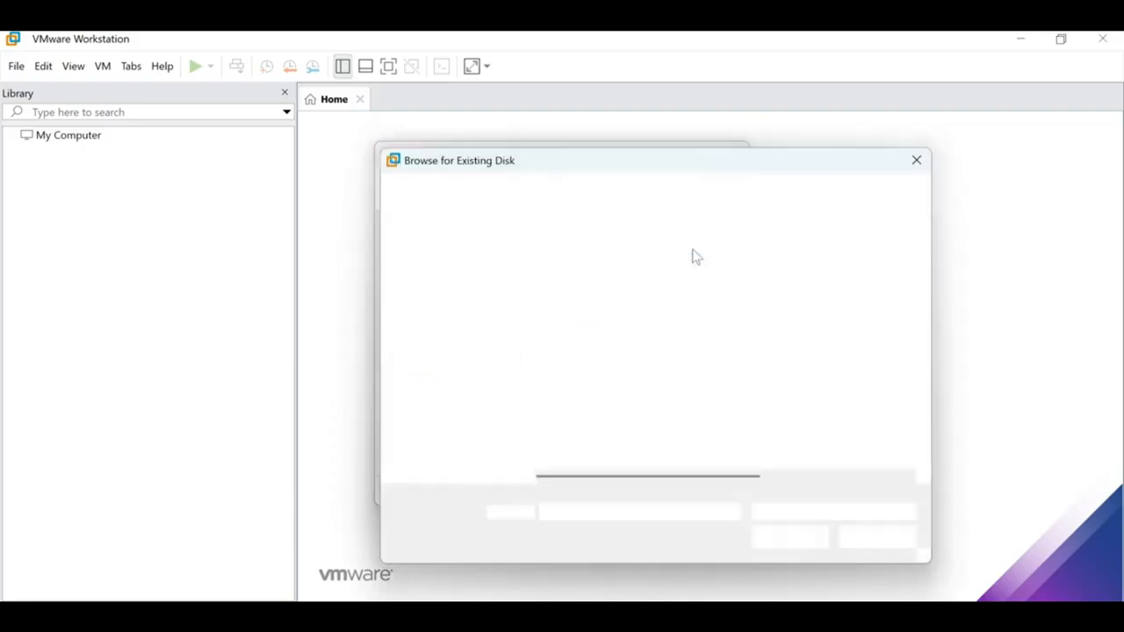
{"action": "scroll", "coordinate": [456, 453], "scroll_direction": "down", "scroll_amount": 10}
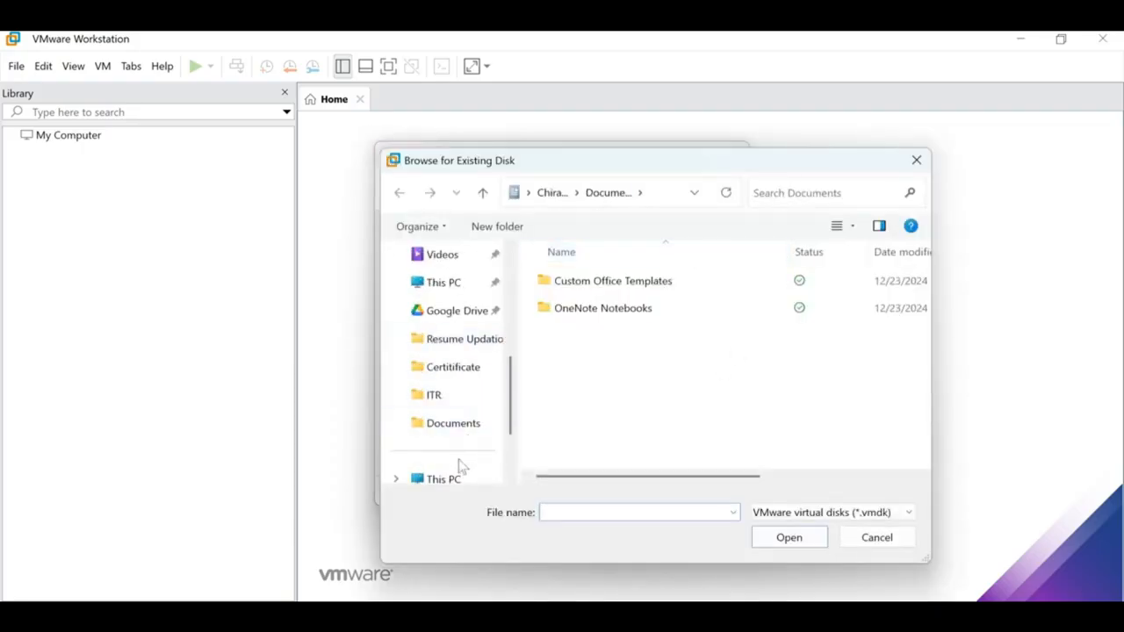
{"action": "left_click", "coordinate": [448, 397]}
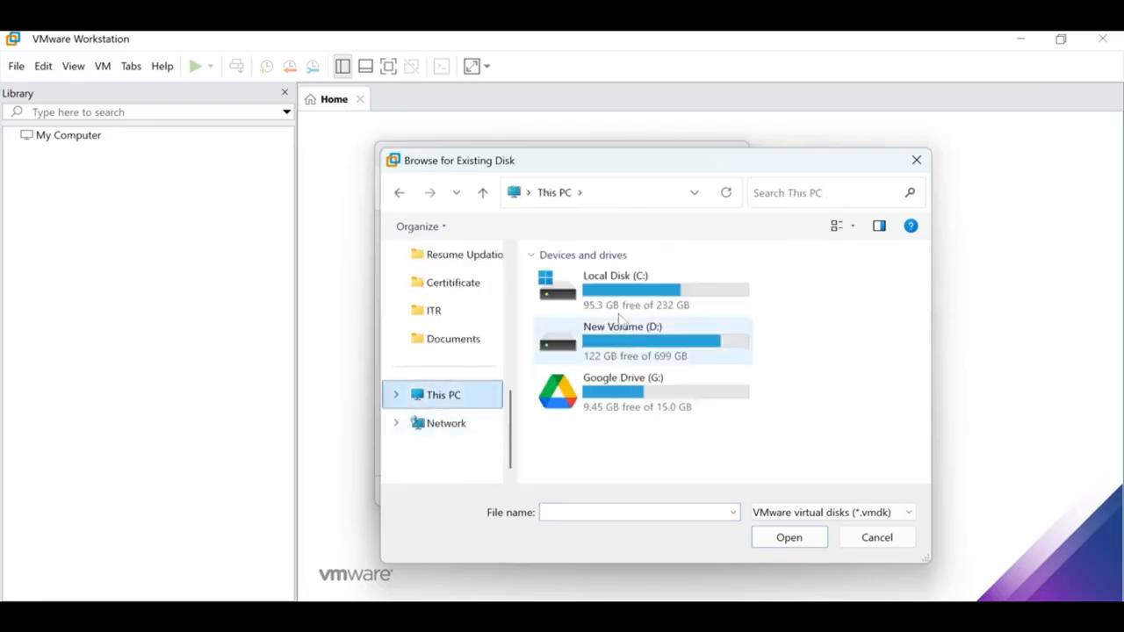
{"action": "double_click", "coordinate": [715, 344]}
{"action": "double_click", "coordinate": [604, 290]}
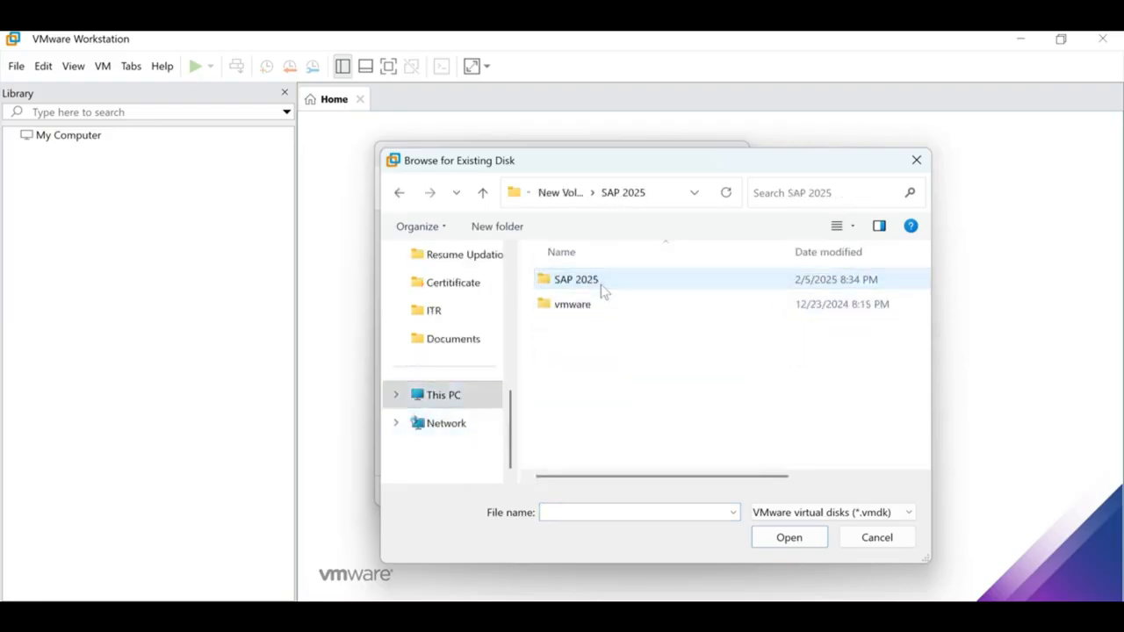
{"action": "double_click", "coordinate": [603, 290]}
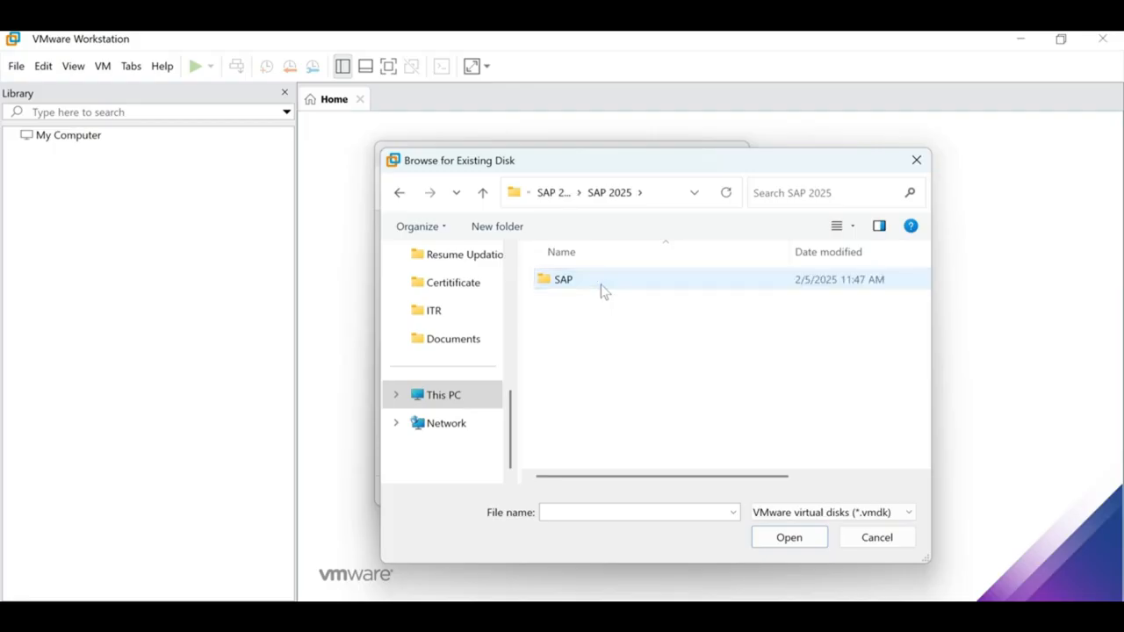
{"action": "double_click", "coordinate": [602, 288]}
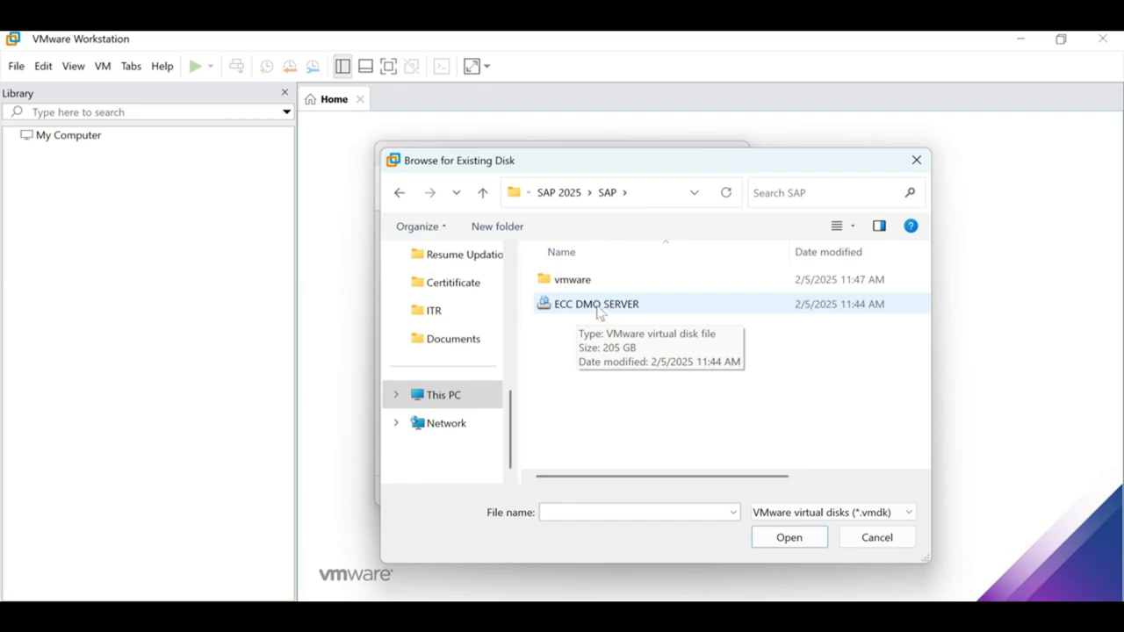
{"action": "double_click", "coordinate": [603, 309]}
Step: Keep the disk in its existing format and finish creating the VM
{"action": "left_click", "coordinate": [639, 492]}
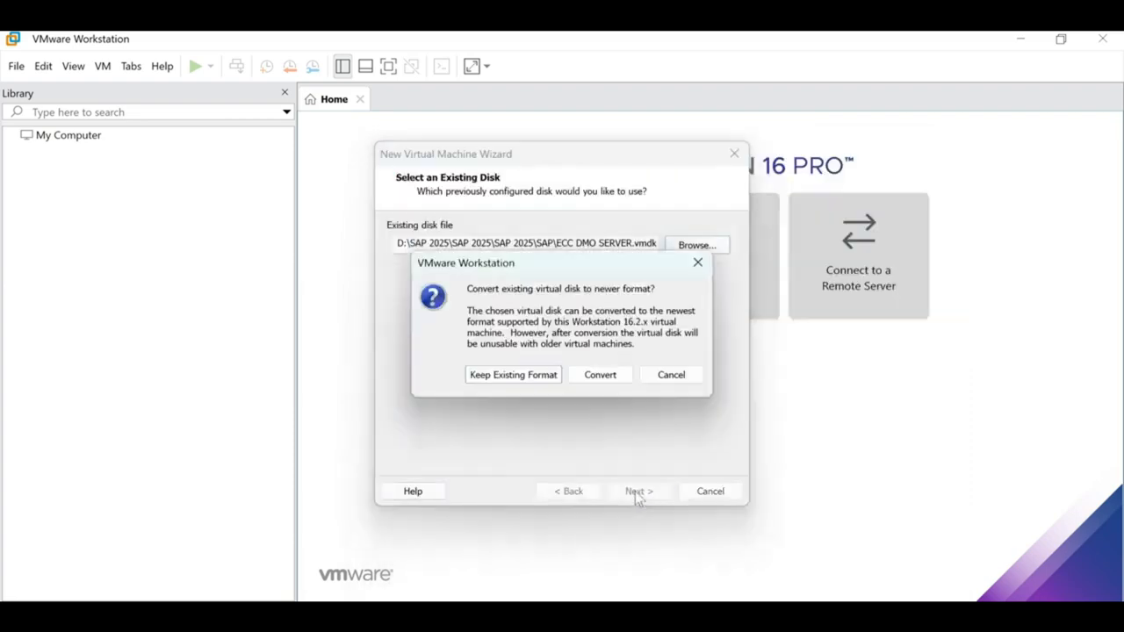
{"action": "left_click", "coordinate": [525, 376]}
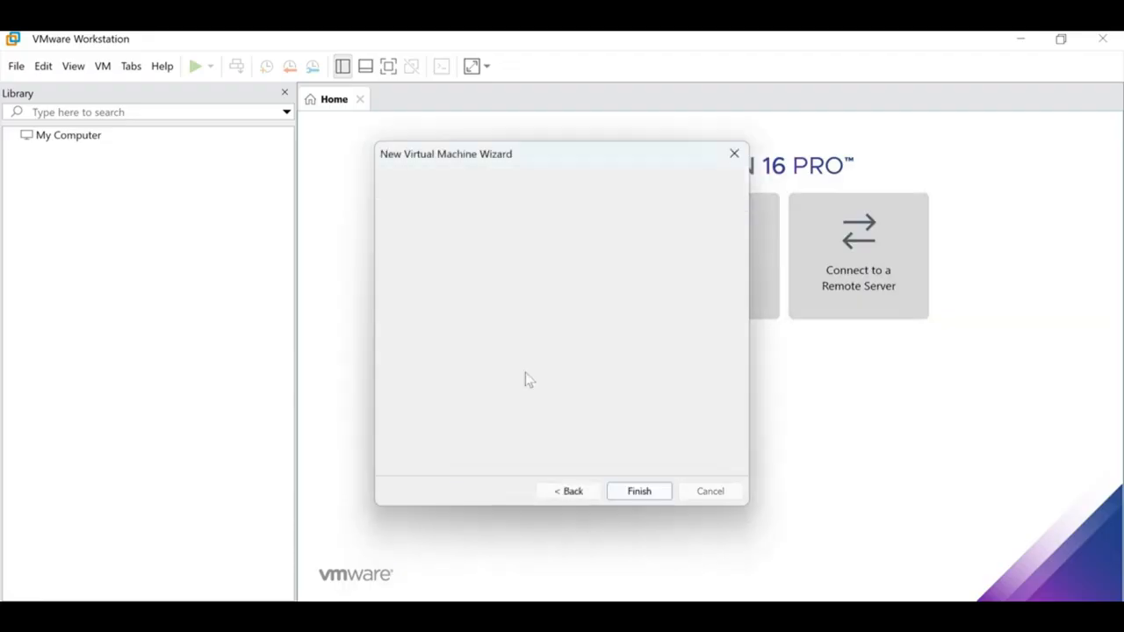
{"action": "left_click", "coordinate": [638, 492]}
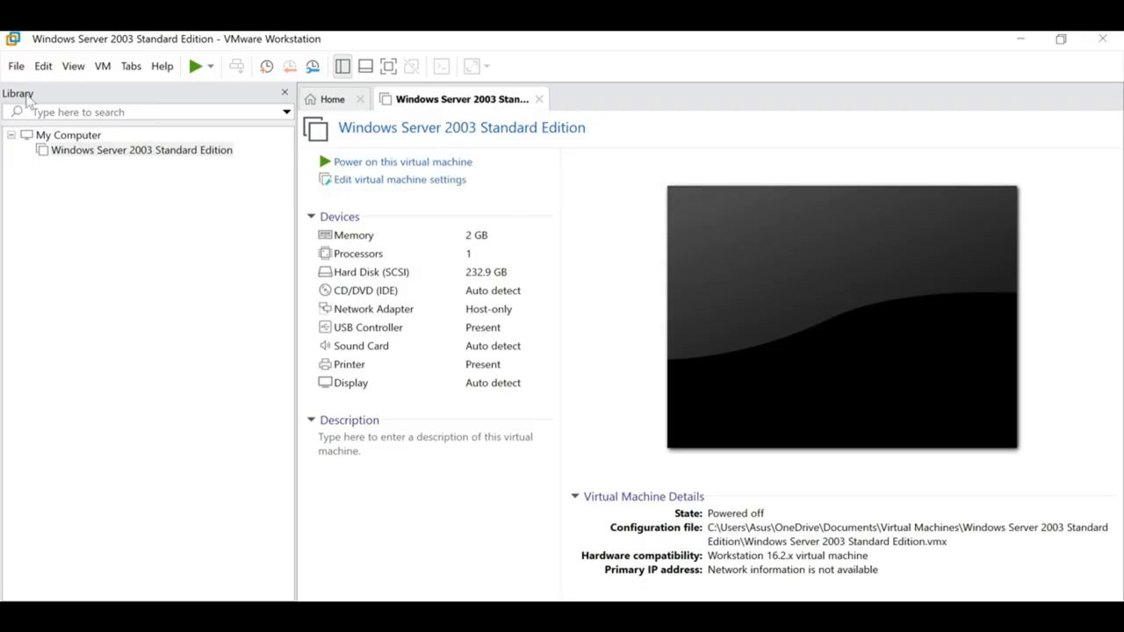
{"action": "left_click", "coordinate": [57, 153]}
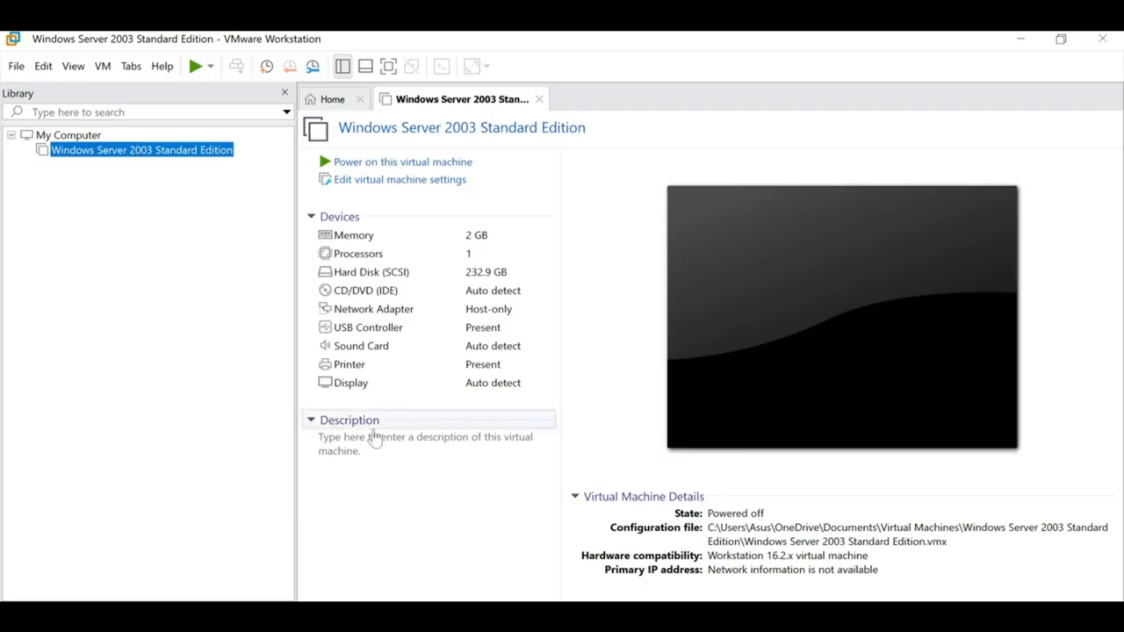
{"action": "left_click", "coordinate": [345, 106]}
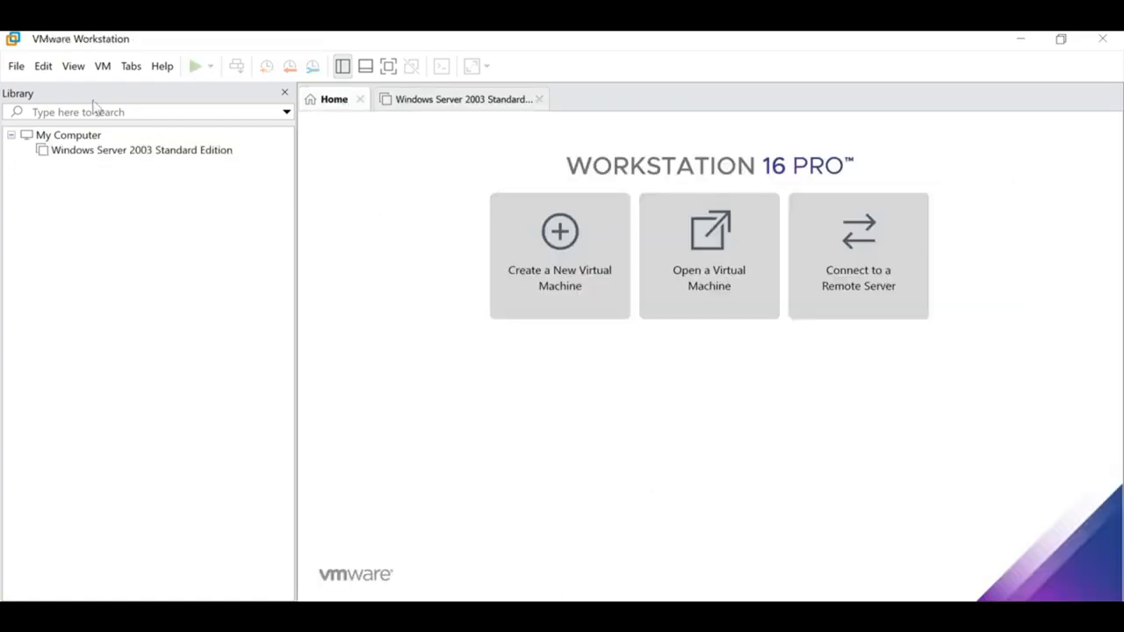
{"action": "left_click", "coordinate": [525, 283]}
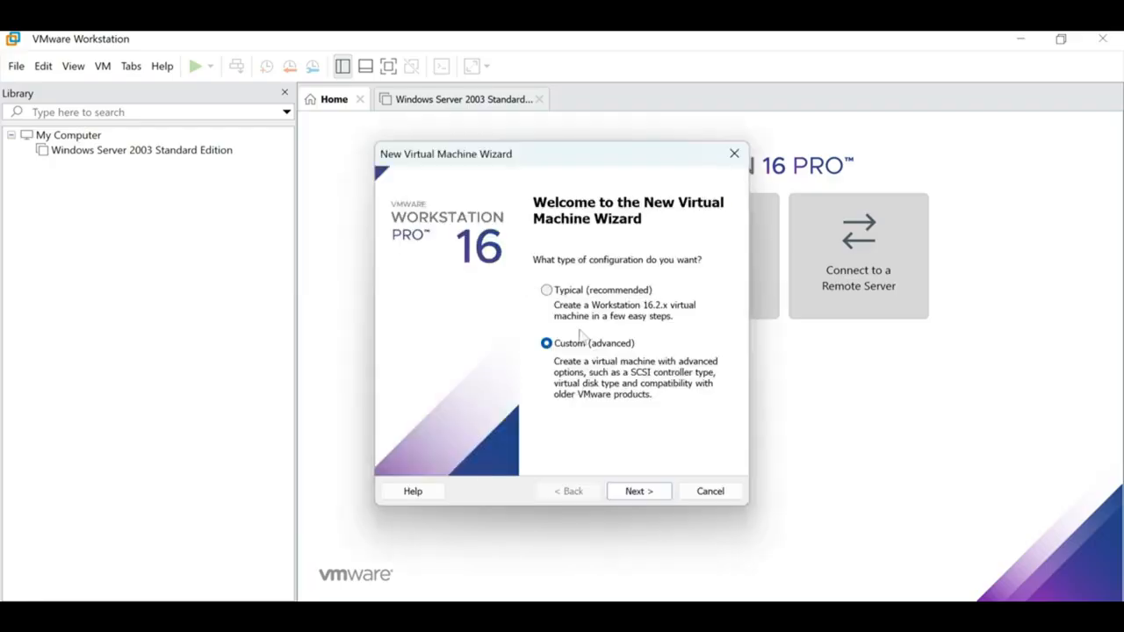
{"action": "left_click", "coordinate": [699, 494]}
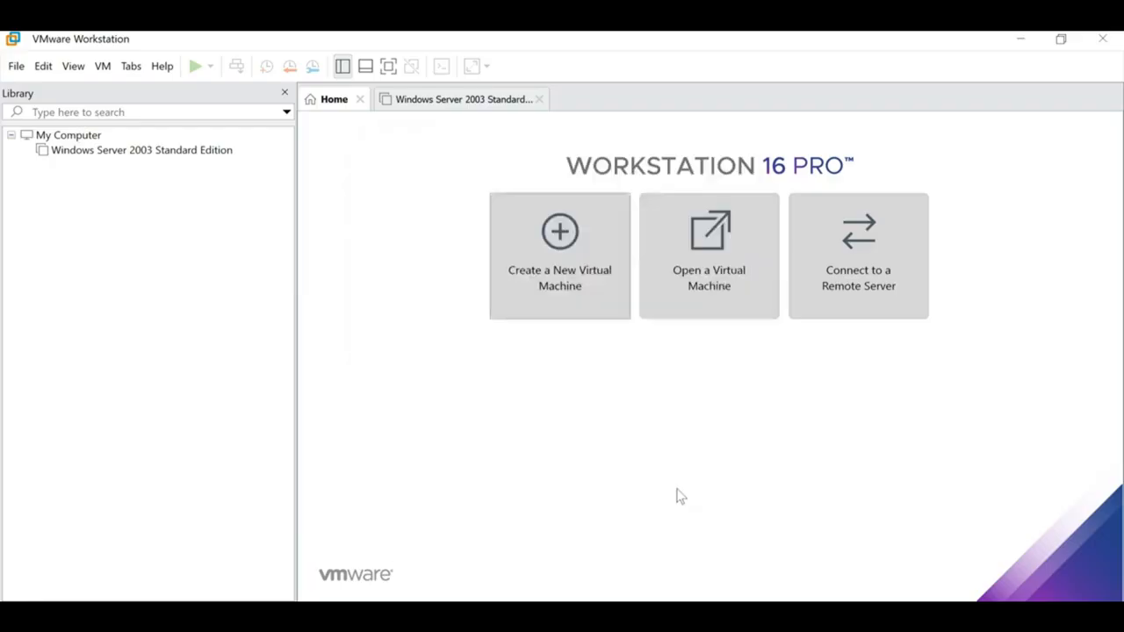
{"action": "left_click", "coordinate": [123, 151]}
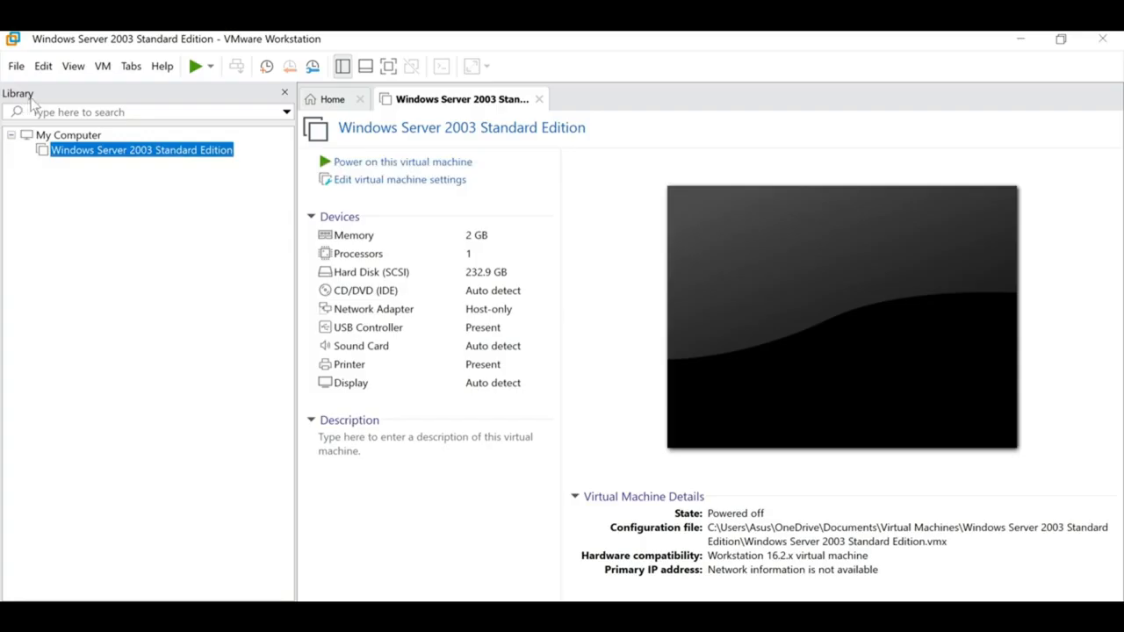
{"action": "left_click", "coordinate": [285, 93]}
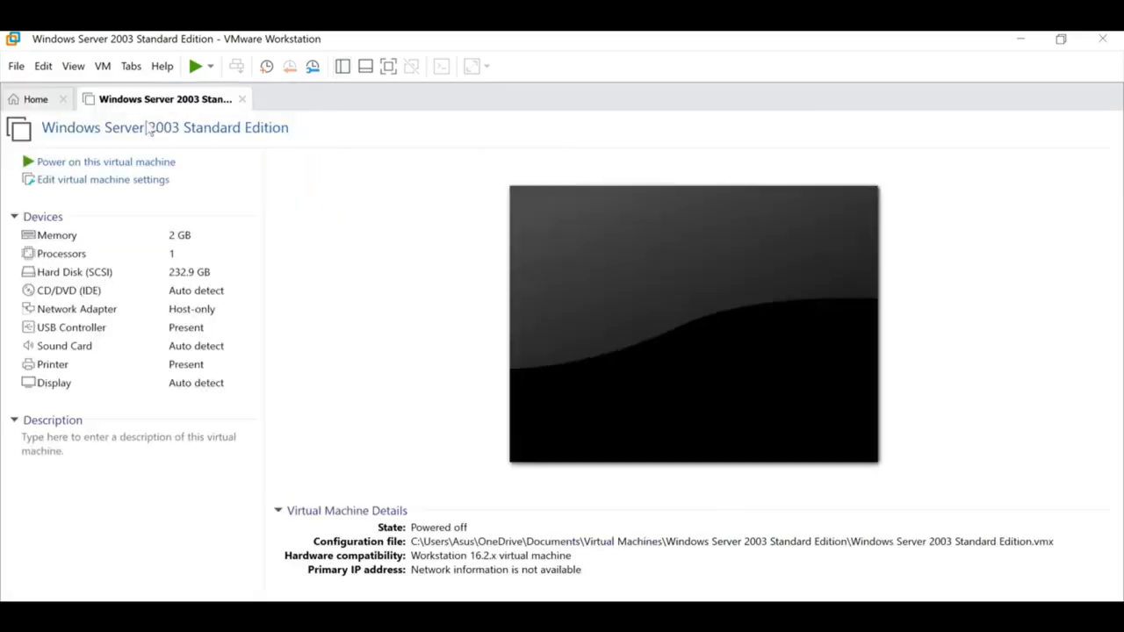
{"action": "left_click", "coordinate": [343, 67]}
{"action": "left_click", "coordinate": [224, 158]}
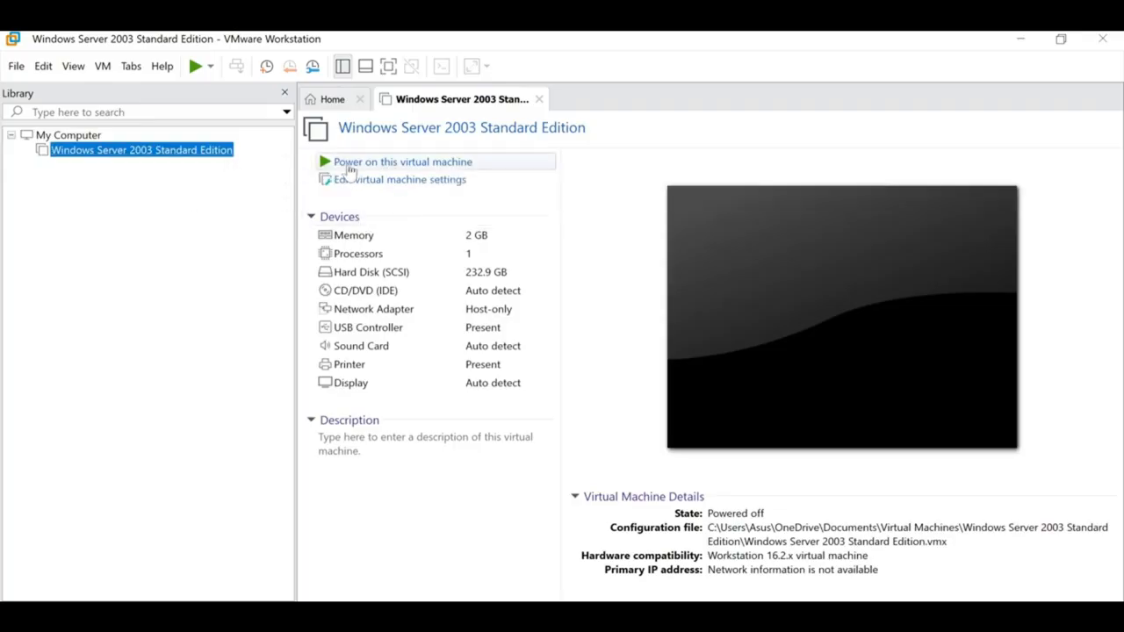
Step: Power on the VM, leave ide1:0 disconnected, and dismiss the Service Control Manager warning
{"action": "left_click", "coordinate": [452, 163]}
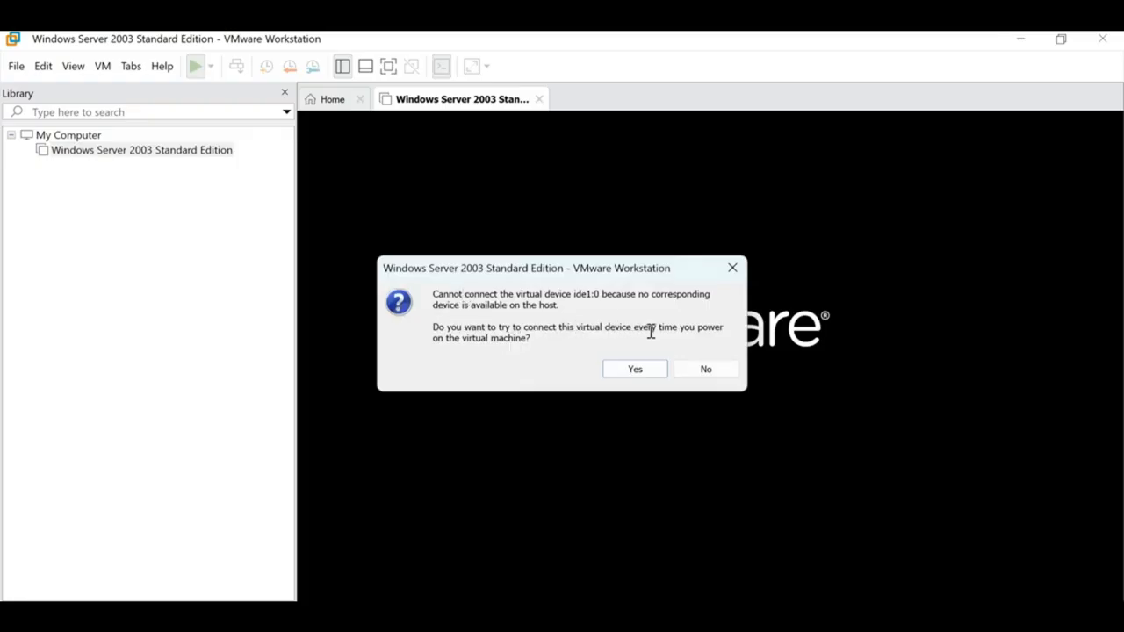
{"action": "left_click", "coordinate": [722, 372]}
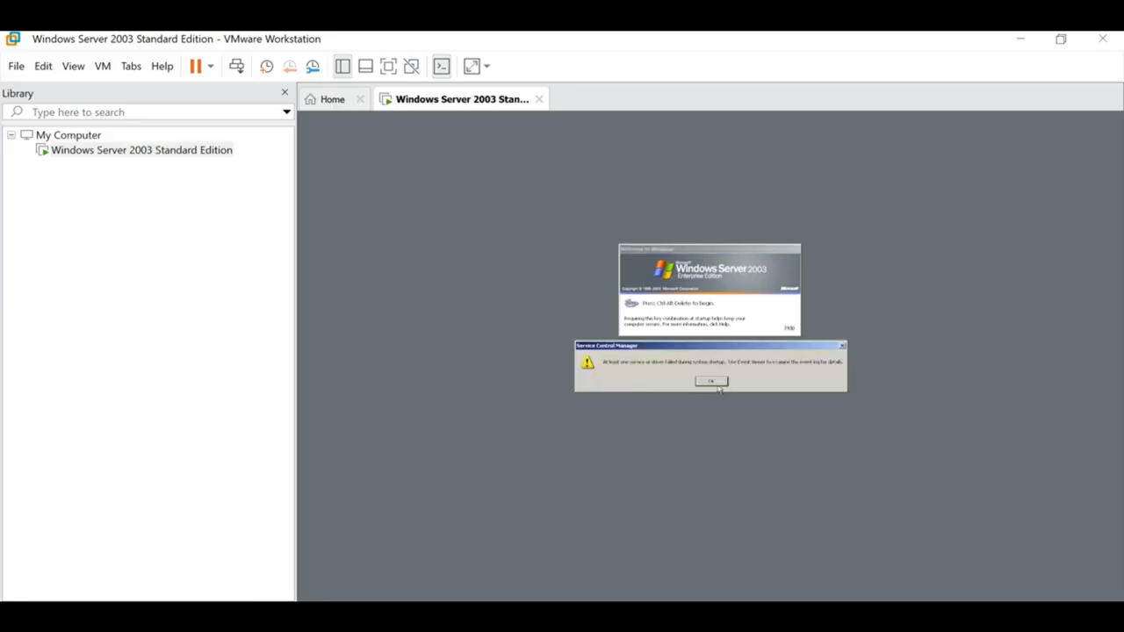
{"action": "left_click", "coordinate": [717, 385]}
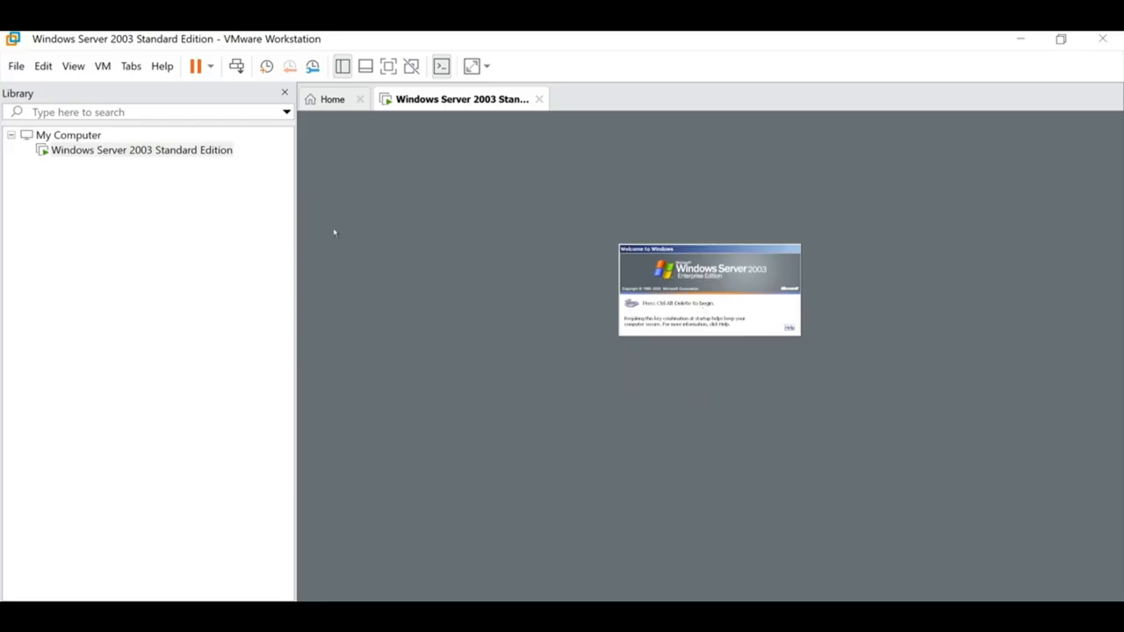
Step: Send Ctrl+Alt+Del to bring up the logon dialog, focus Password, then switch to Notepad's key.txt
{"action": "left_click", "coordinate": [237, 68]}
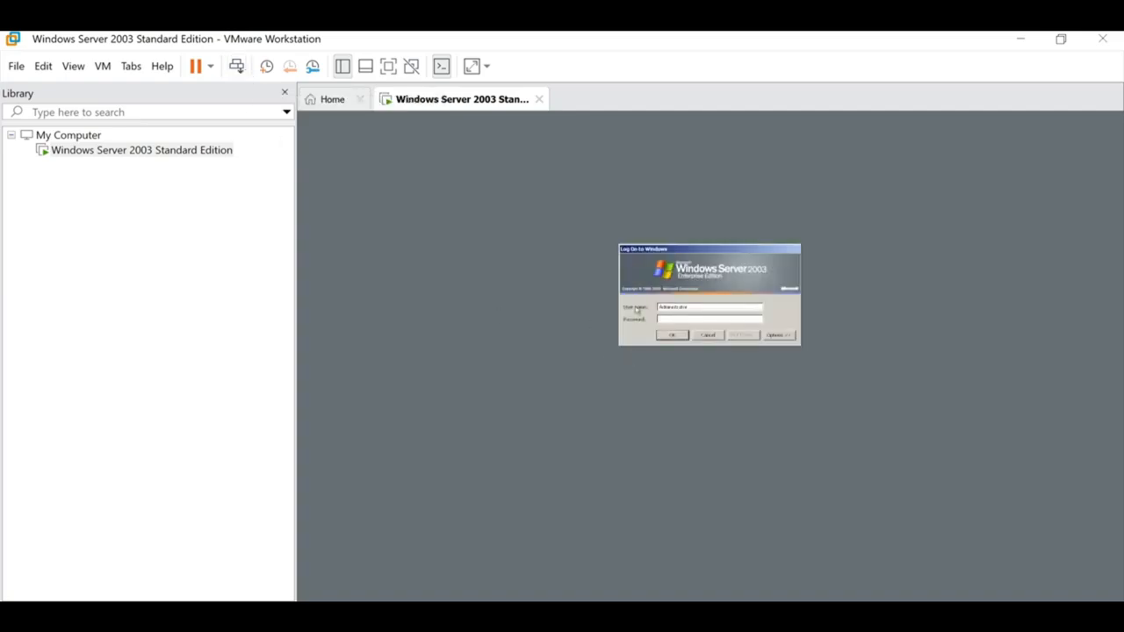
{"action": "left_click", "coordinate": [665, 318]}
{"action": "left_click", "coordinate": [686, 319]}
{"action": "key", "text": "alt+Tab"}
{"action": "left_click", "coordinate": [470, 371]}
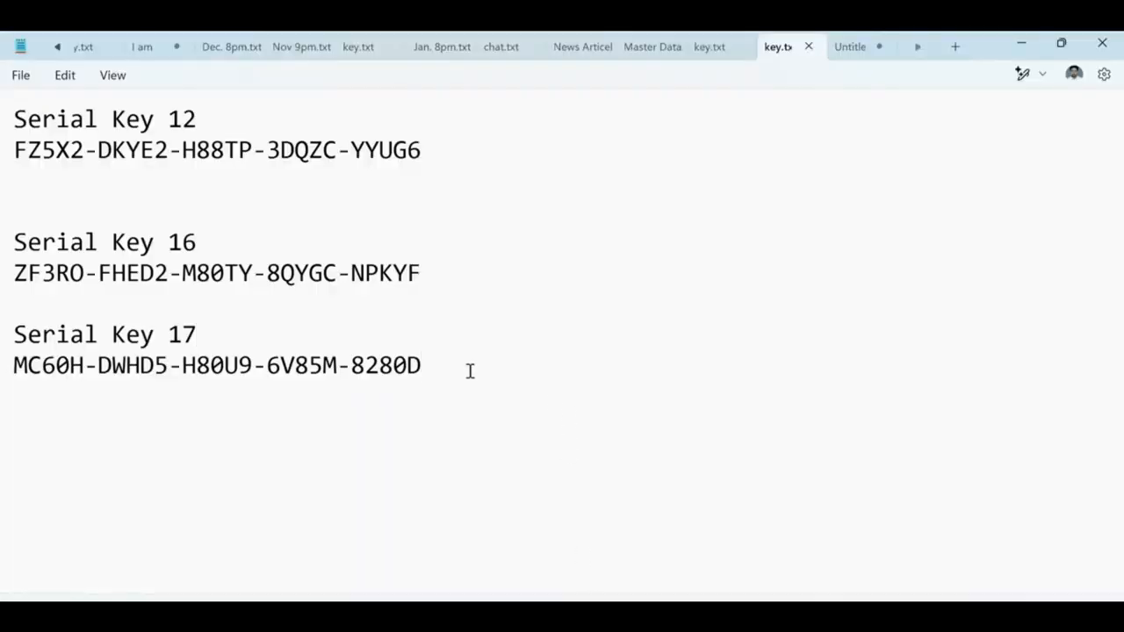
Step: Add a Password line with the logon password below Serial Key 17, then return to VMware
{"action": "key", "text": "Return"}
{"action": "key", "text": "Return"}
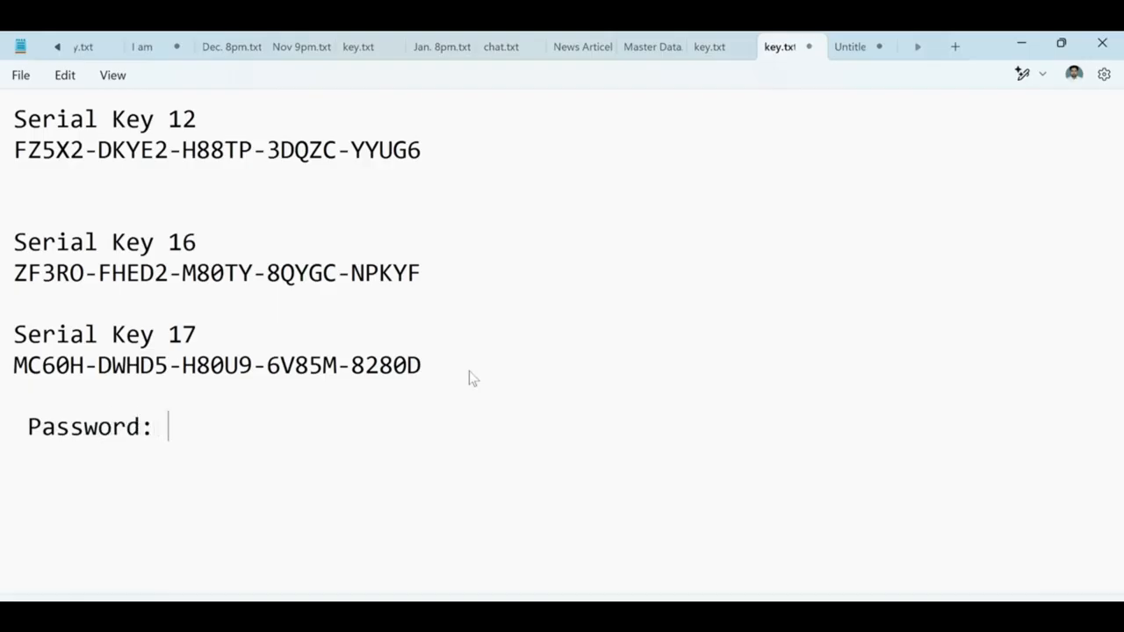
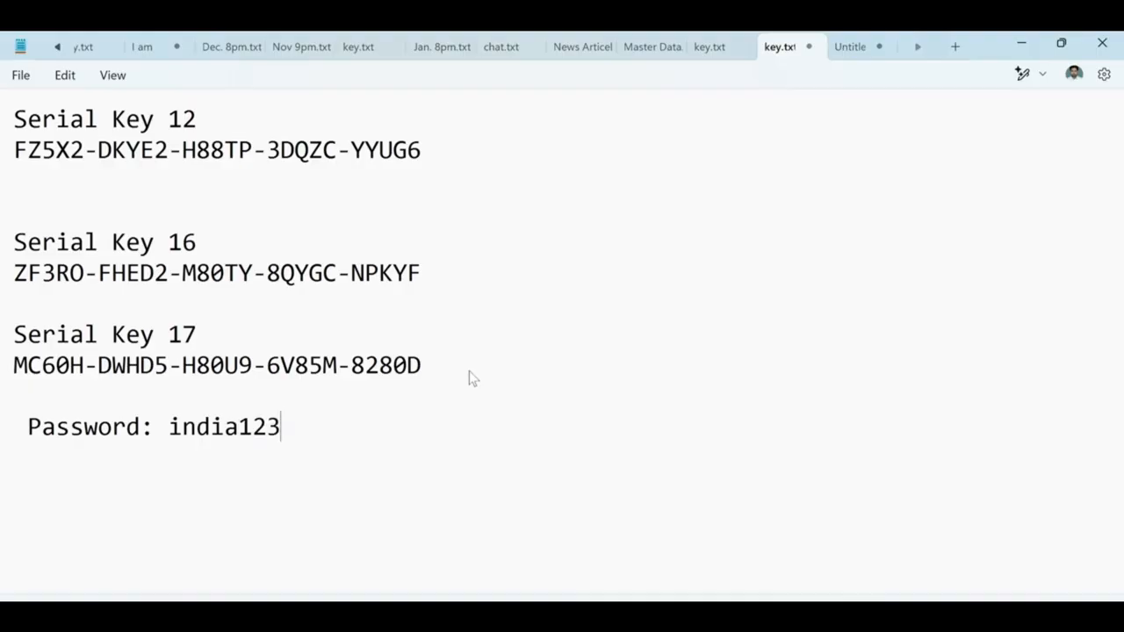
{"action": "left_click", "coordinate": [648, 617]}
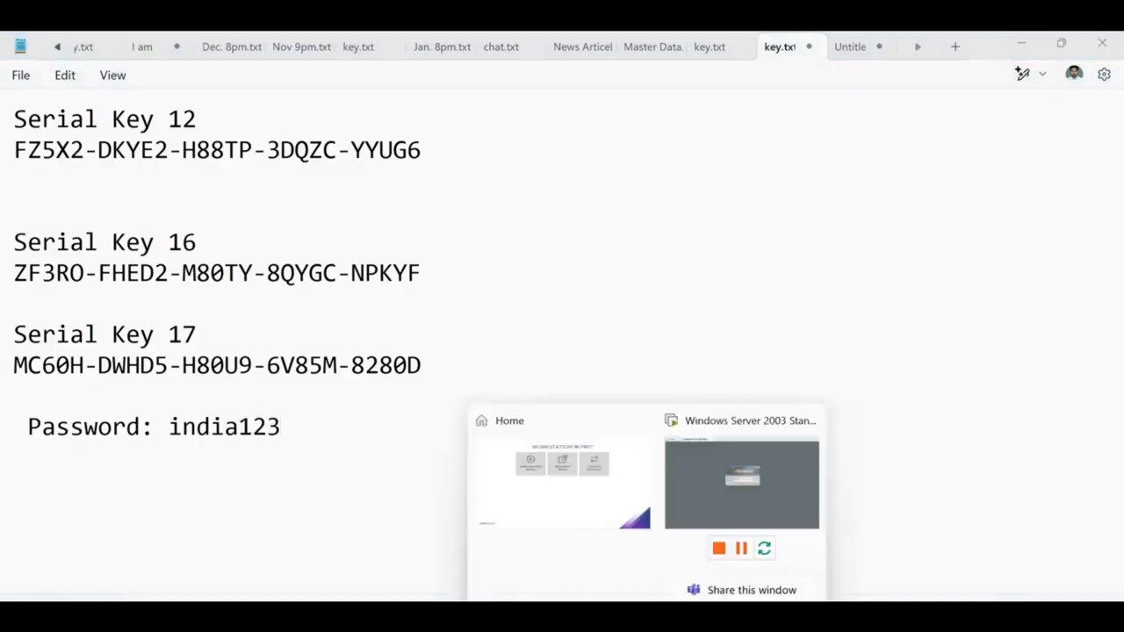
{"action": "left_click", "coordinate": [588, 511]}
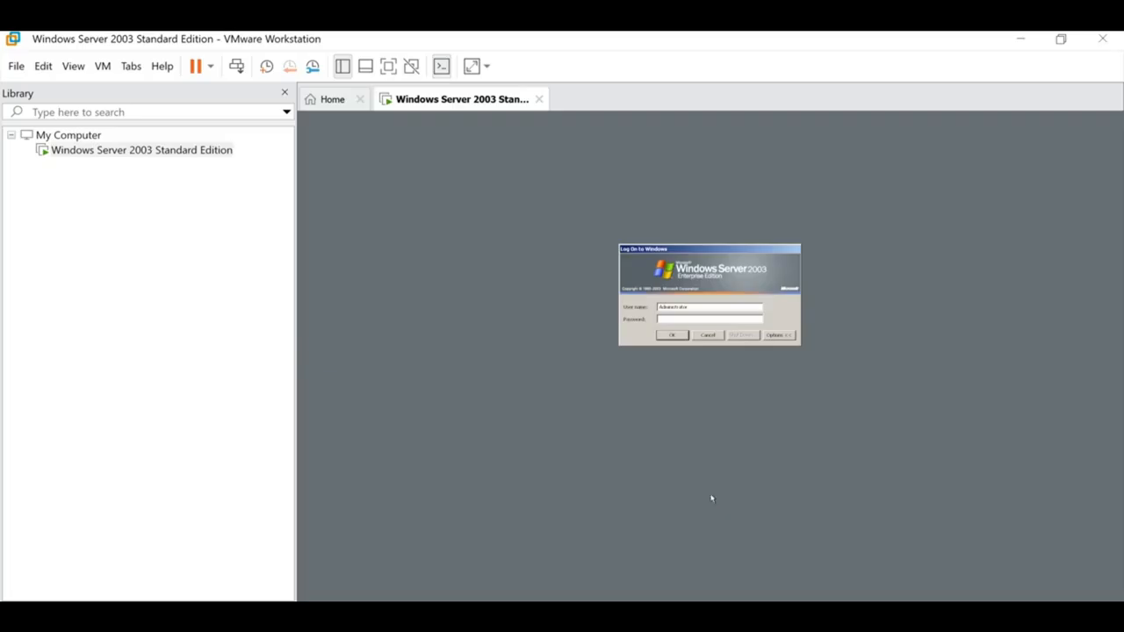
Step: Log on to the Windows Server 2003 guest by entering the account password
{"action": "double_click", "coordinate": [687, 307]}
{"action": "left_click", "coordinate": [685, 320]}
{"action": "key", "text": "Return"}
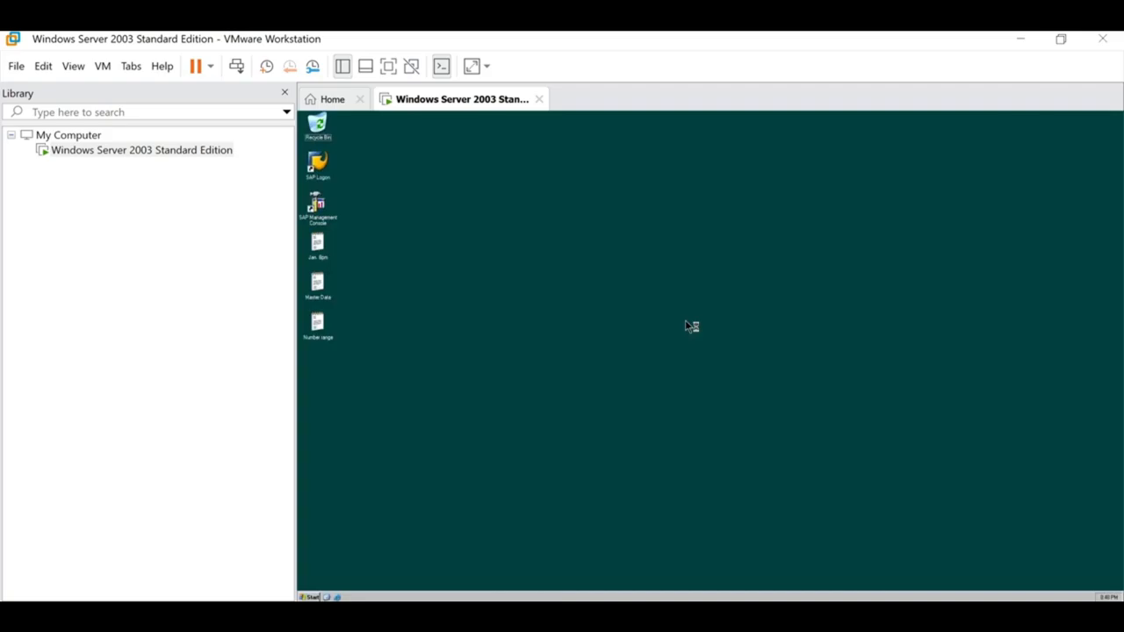
Step: Refresh the guest desktop repeatedly from its right-click menu
{"action": "right_click", "coordinate": [530, 236]}
{"action": "right_click", "coordinate": [615, 243]}
{"action": "left_click", "coordinate": [635, 256]}
{"action": "right_click", "coordinate": [583, 242]}
{"action": "left_click", "coordinate": [609, 256]}
{"action": "right_click", "coordinate": [586, 234]}
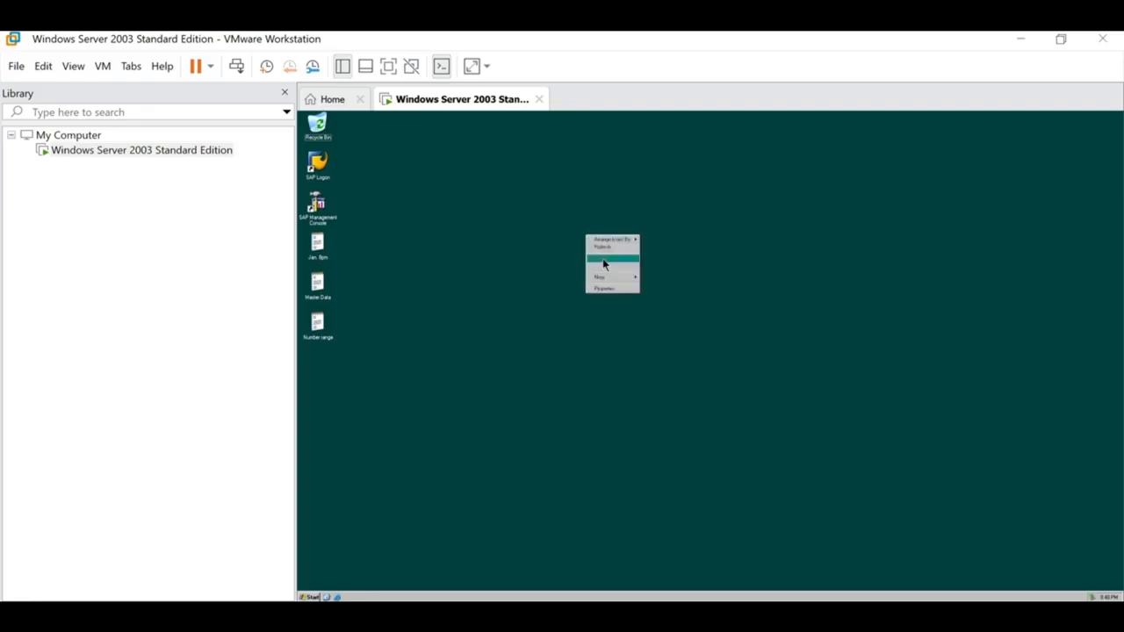
{"action": "left_click", "coordinate": [603, 247]}
{"action": "right_click", "coordinate": [588, 228]}
{"action": "left_click", "coordinate": [601, 248]}
{"action": "right_click", "coordinate": [592, 228]}
{"action": "left_click", "coordinate": [615, 248]}
Step: Select the desktop note files and SAP shortcuts, refresh once more, and select SAP Logon
{"action": "left_click_drag", "start_coordinate": [319, 370], "coordinate": [317, 125]}
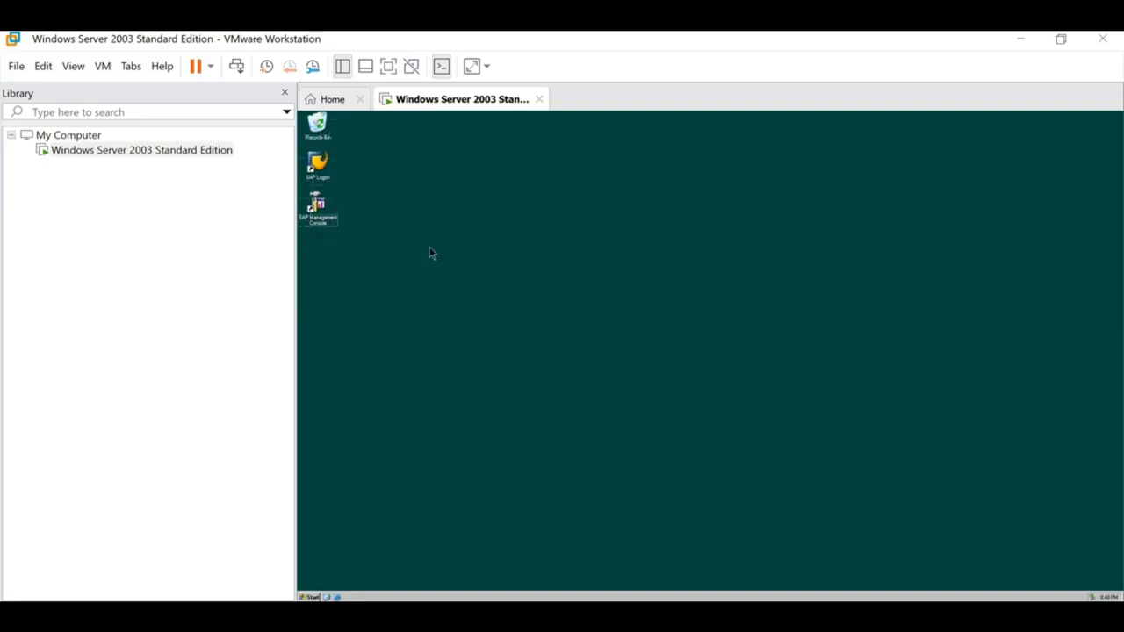
{"action": "left_click", "coordinate": [320, 211]}
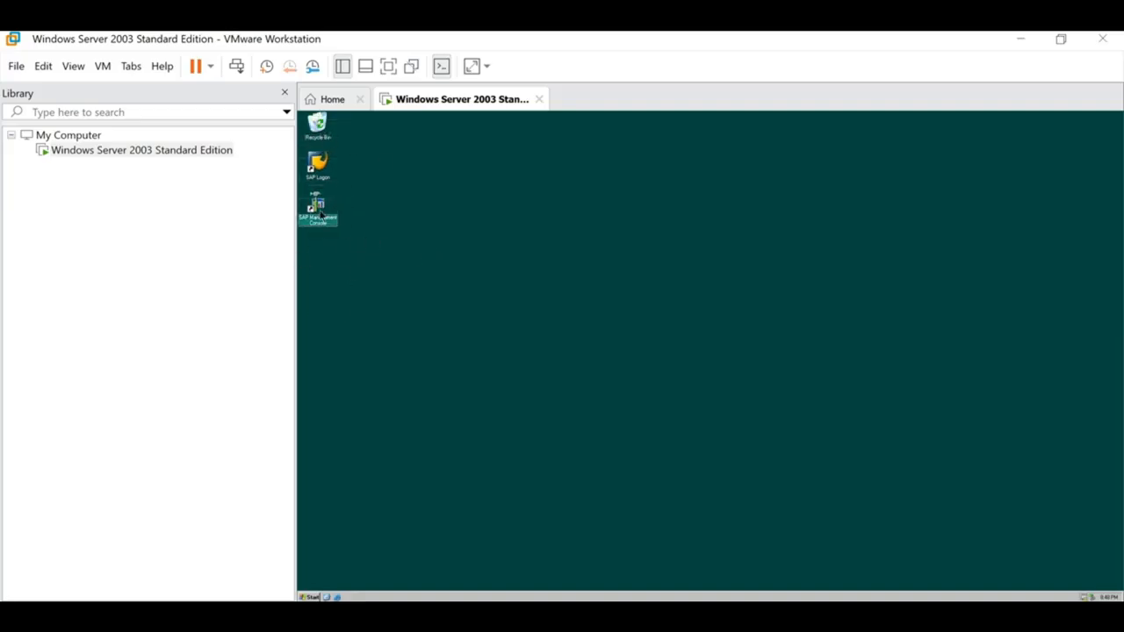
{"action": "left_click", "coordinate": [328, 162]}
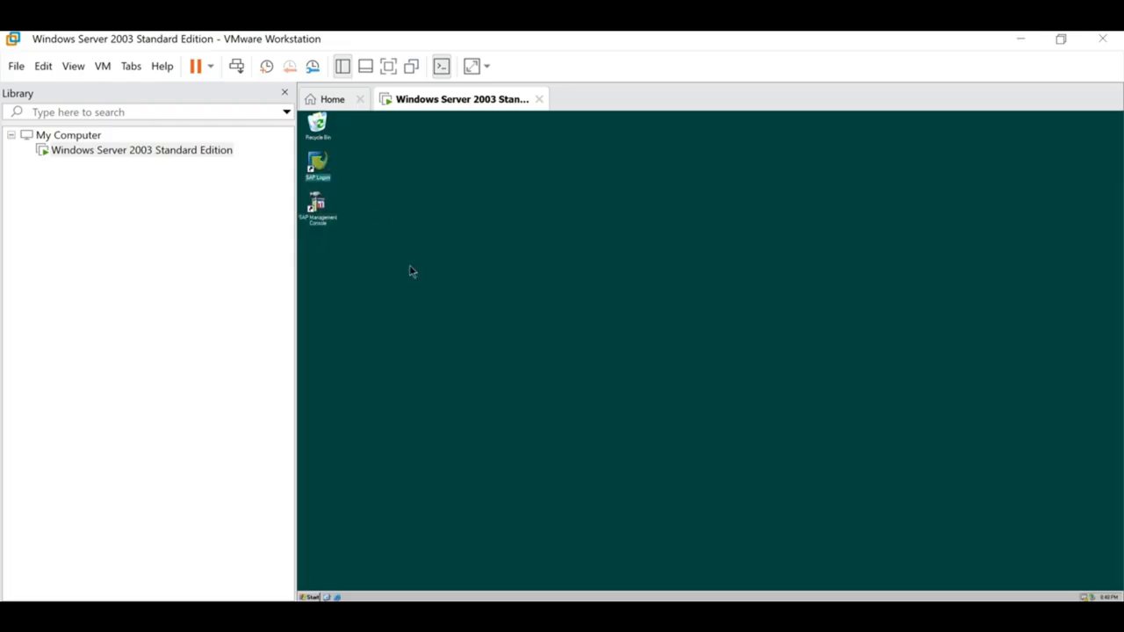
{"action": "left_click", "coordinate": [412, 271]}
{"action": "left_click", "coordinate": [329, 220]}
{"action": "left_click", "coordinate": [331, 219]}
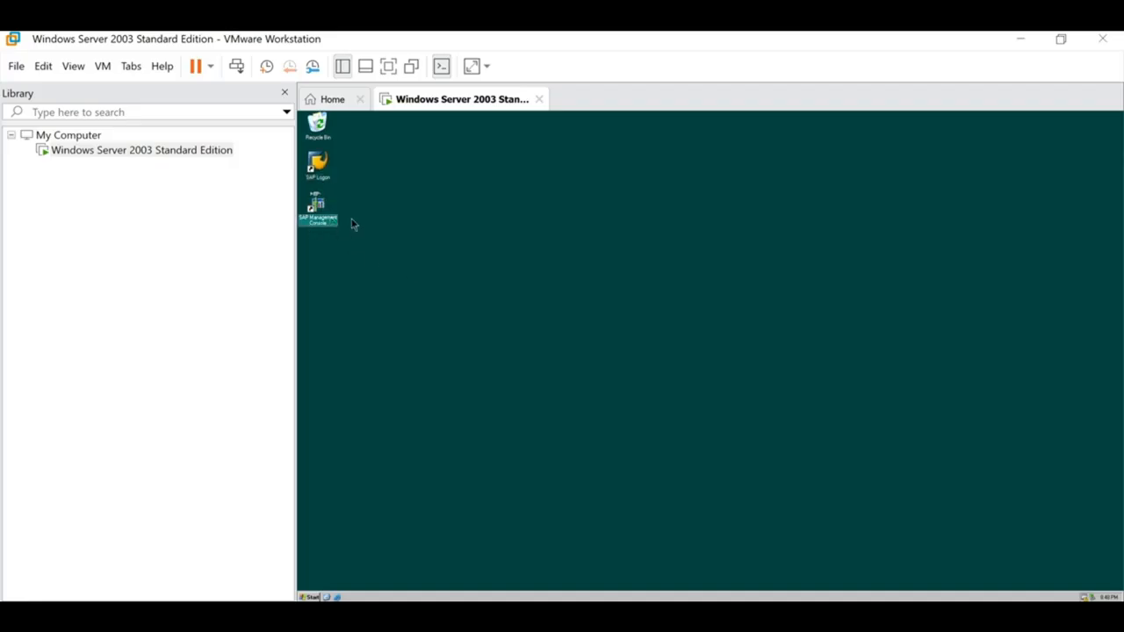
{"action": "left_click", "coordinate": [330, 178]}
{"action": "right_click", "coordinate": [449, 243]}
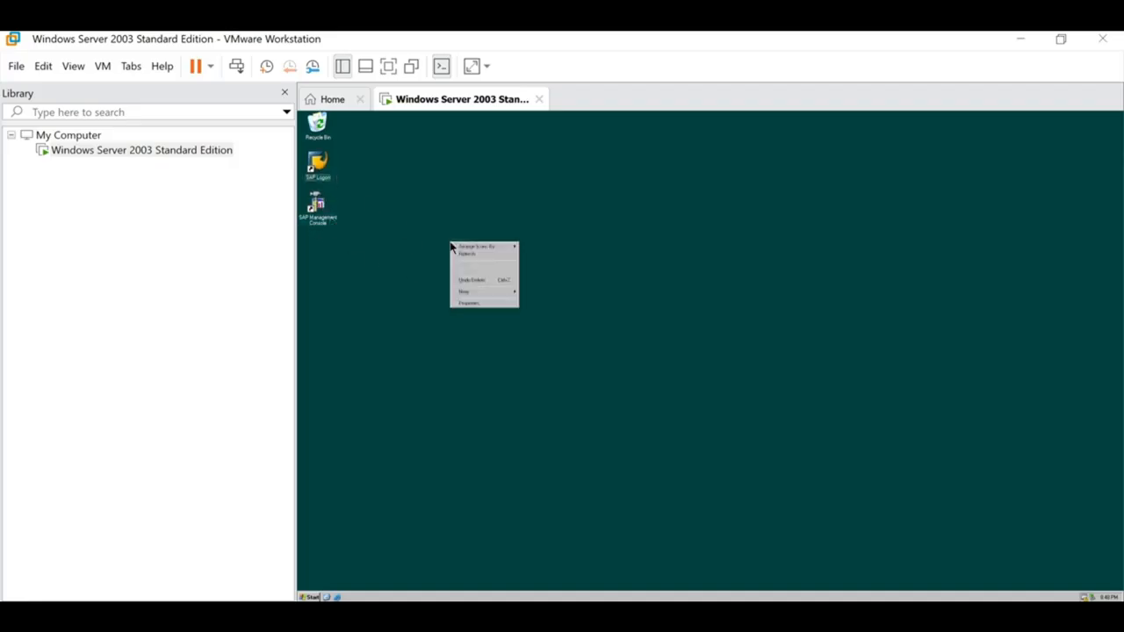
{"action": "left_click", "coordinate": [467, 259]}
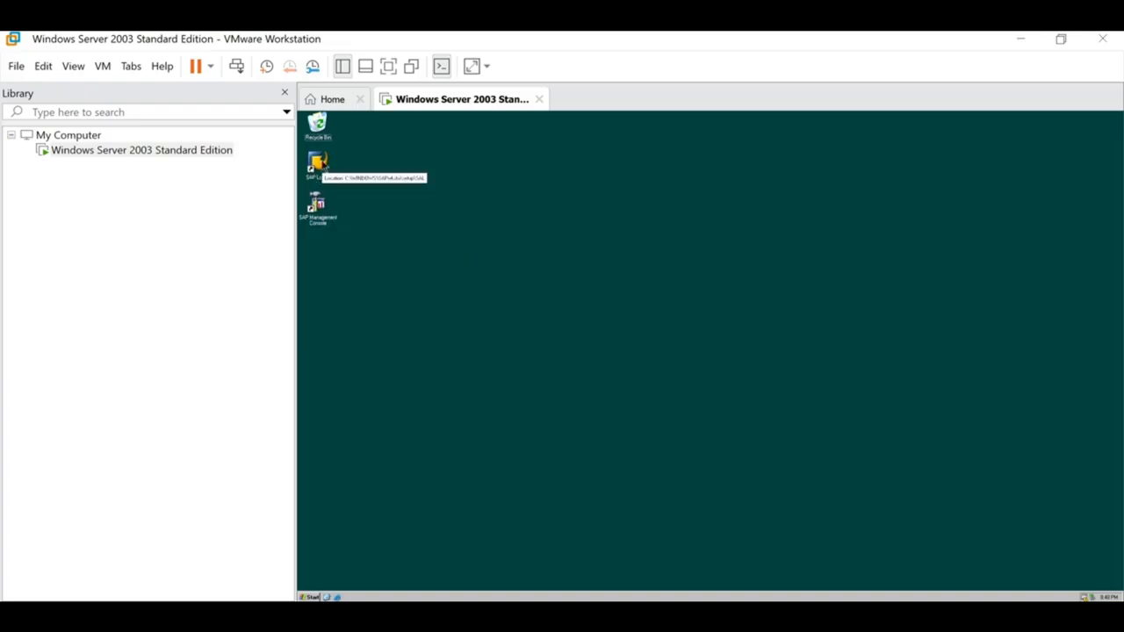
{"action": "left_click", "coordinate": [324, 163]}
Step: Launch SAP Logon, attempt a logon, decline the connection-refused error, then open SAP Management Console
{"action": "double_click", "coordinate": [324, 164]}
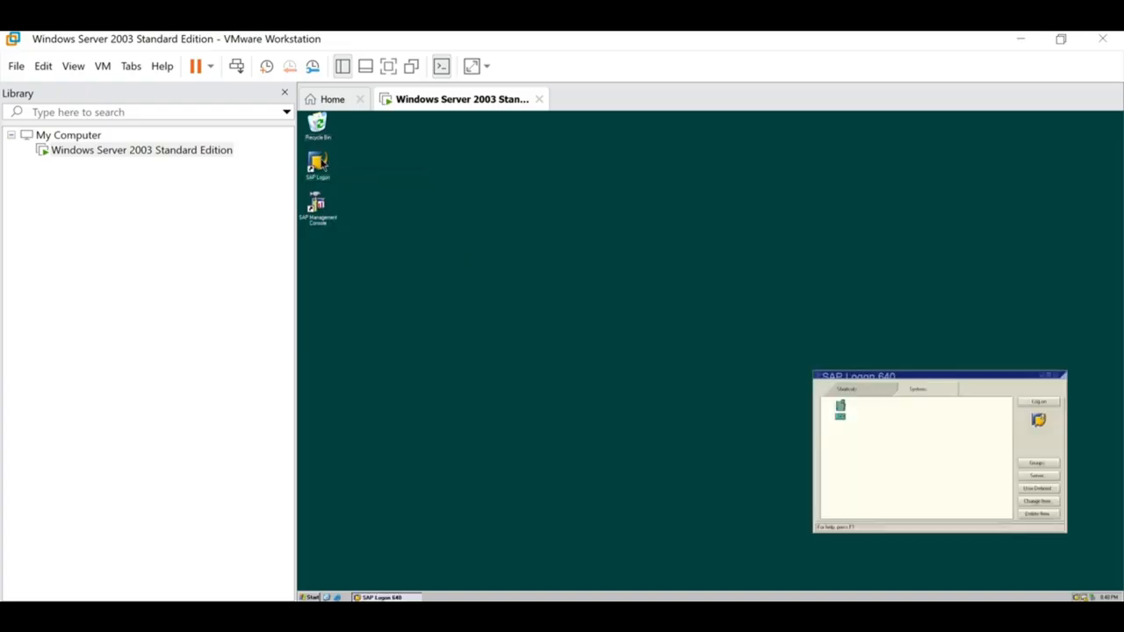
{"action": "left_click_drag", "start_coordinate": [974, 378], "coordinate": [851, 318]}
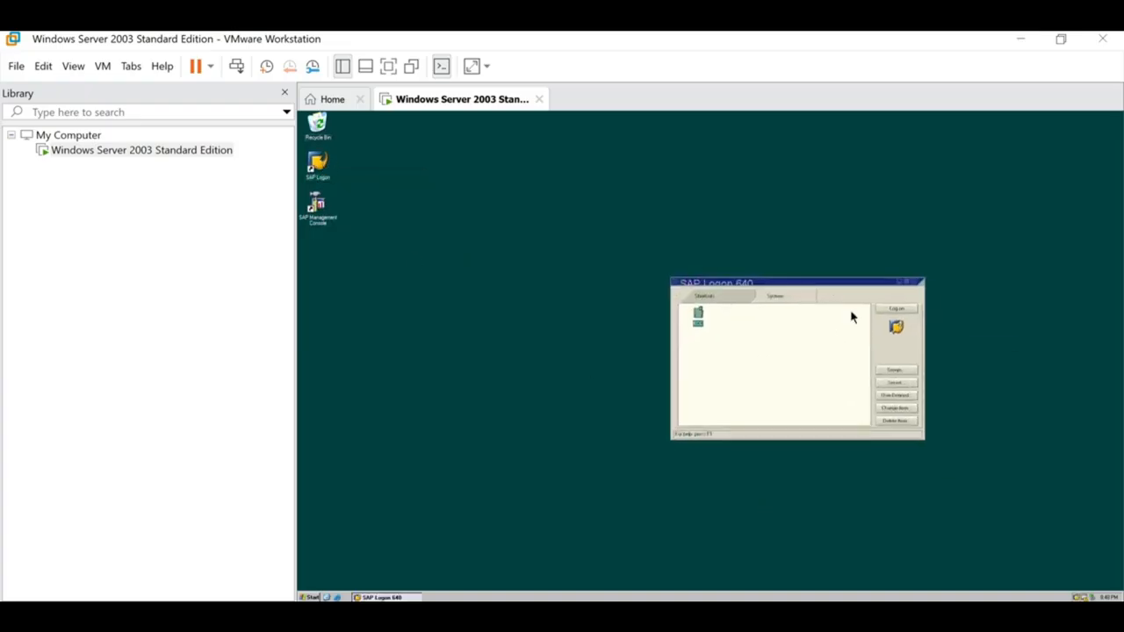
{"action": "left_click", "coordinate": [905, 311]}
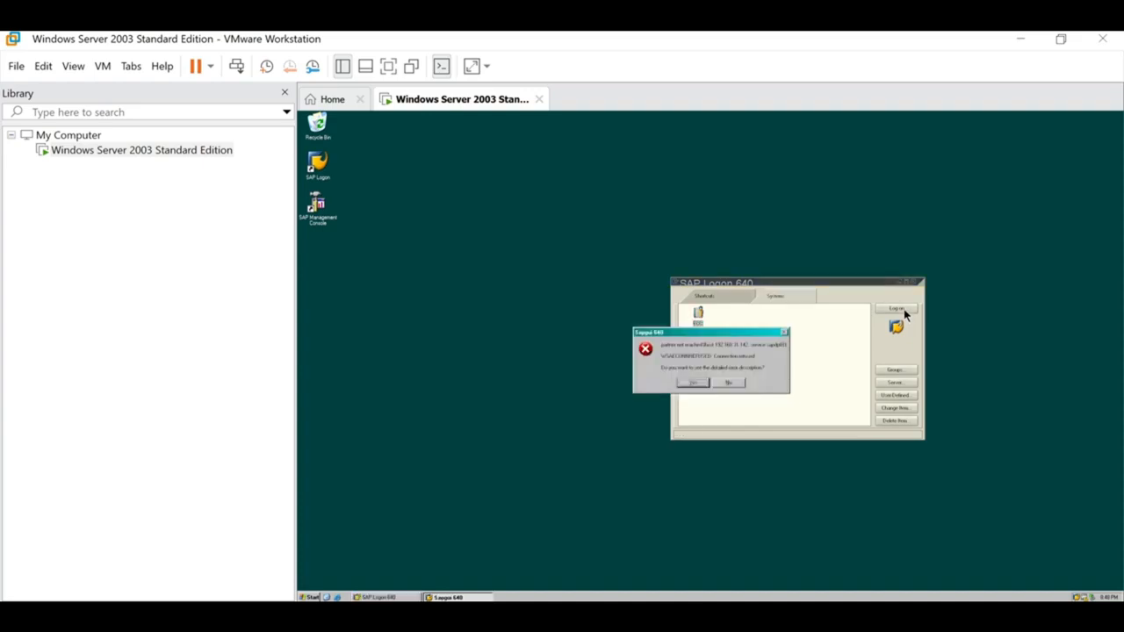
{"action": "left_click", "coordinate": [728, 383]}
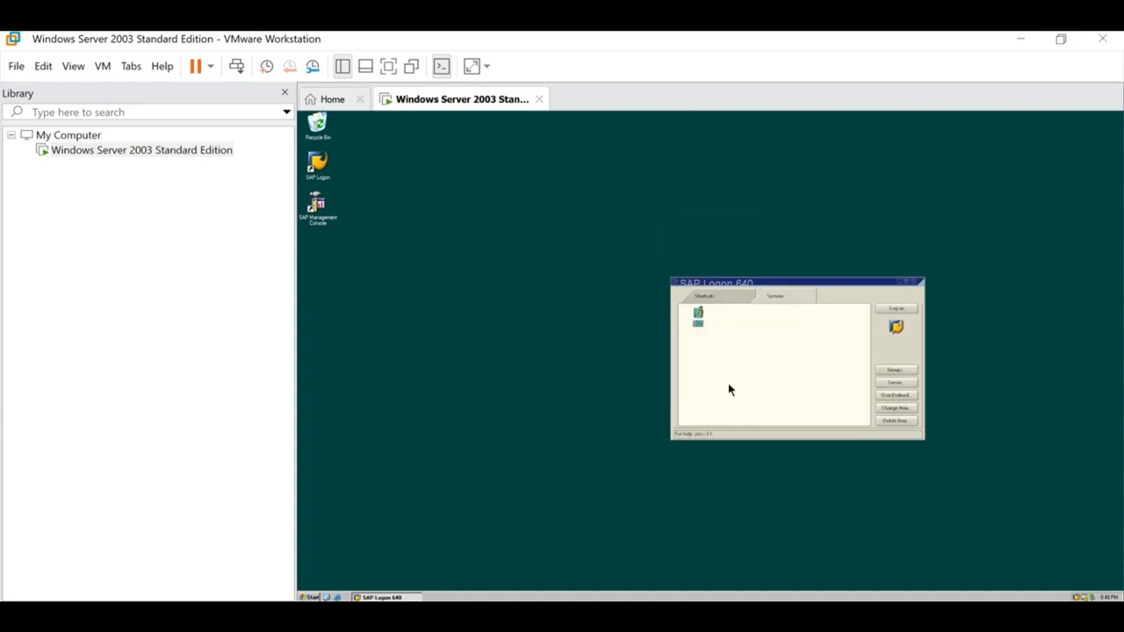
{"action": "left_click", "coordinate": [324, 217]}
{"action": "double_click", "coordinate": [327, 210]}
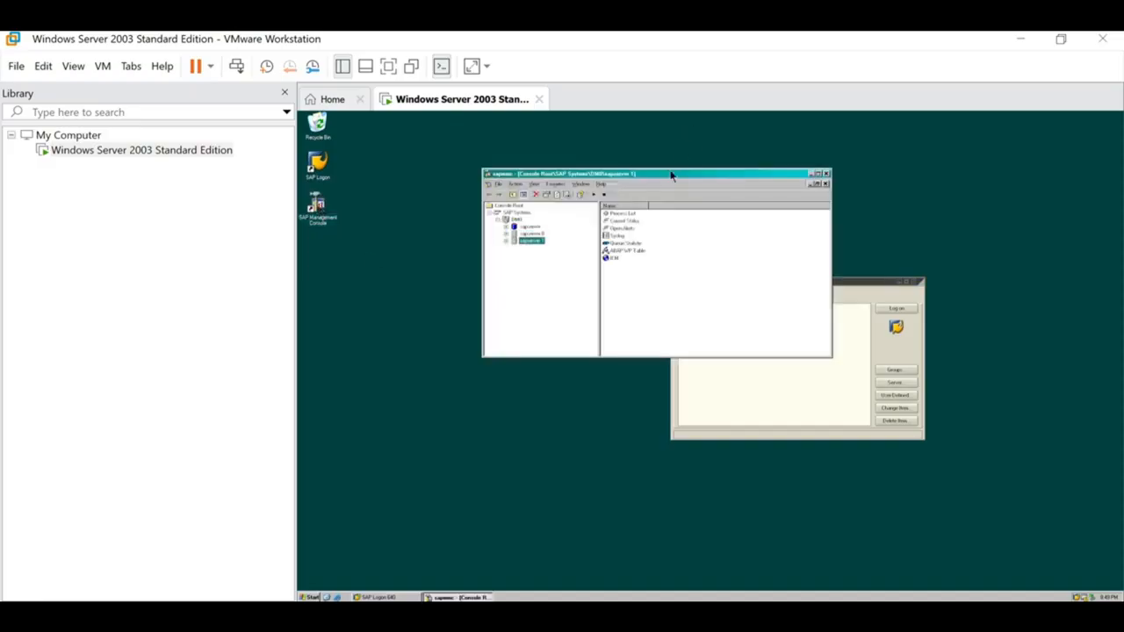
Step: Maximize the SAP Management Console and expand the SAP Systems > DM0 tree
{"action": "double_click", "coordinate": [672, 174]}
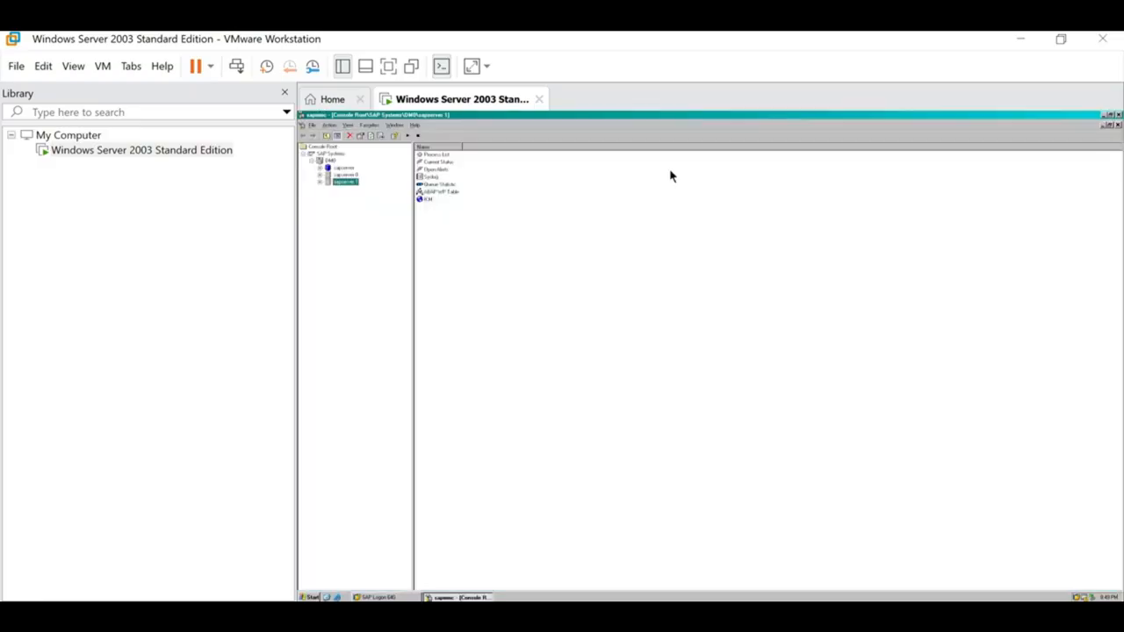
{"action": "left_click", "coordinate": [330, 155]}
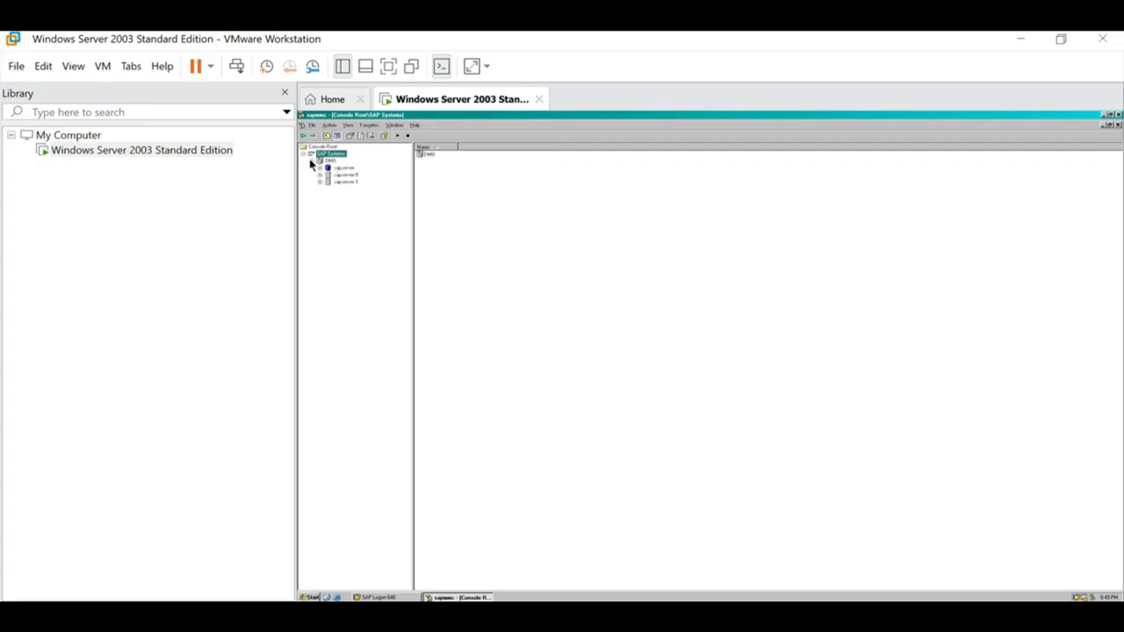
{"action": "left_click", "coordinate": [311, 161]}
{"action": "left_click", "coordinate": [304, 154]}
{"action": "left_click", "coordinate": [304, 155]}
{"action": "left_click", "coordinate": [311, 162]}
Step: Browse DM0's sapserver, sapserver 0 and sapserver 1 instances, then select SAP Systems
{"action": "left_click", "coordinate": [319, 182]}
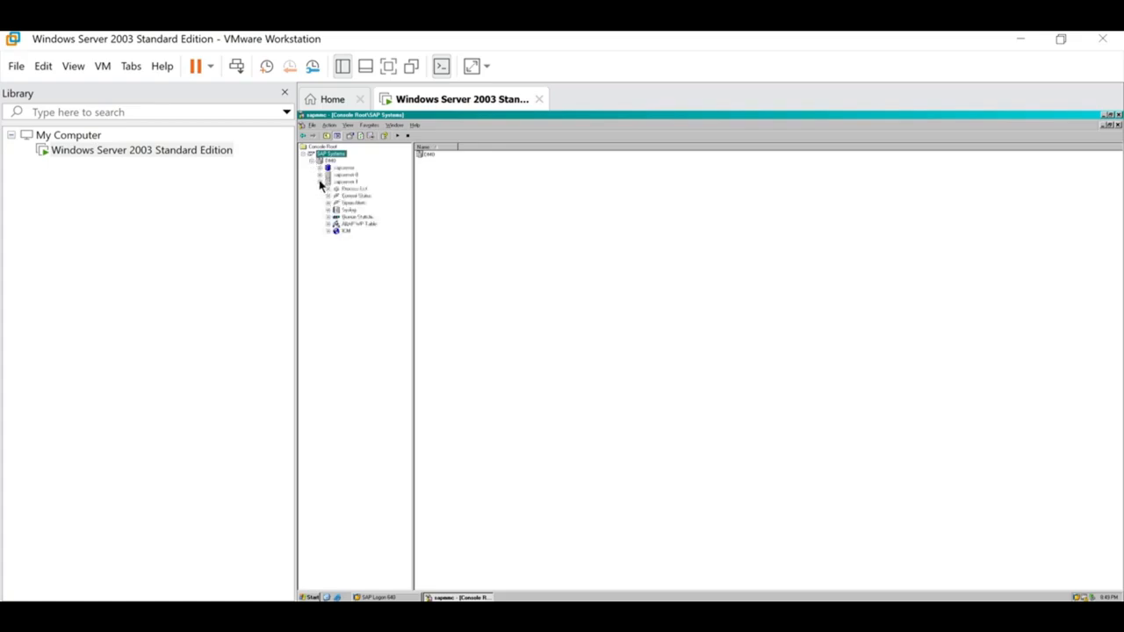
{"action": "left_click", "coordinate": [319, 182]}
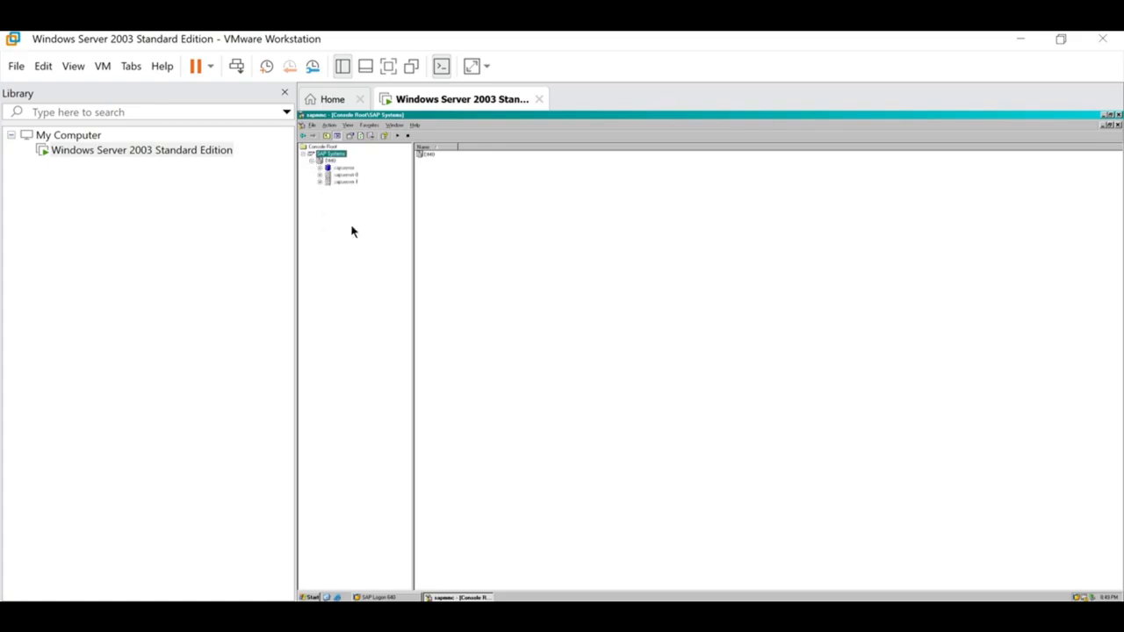
{"action": "left_click", "coordinate": [311, 163]}
{"action": "left_click", "coordinate": [330, 162]}
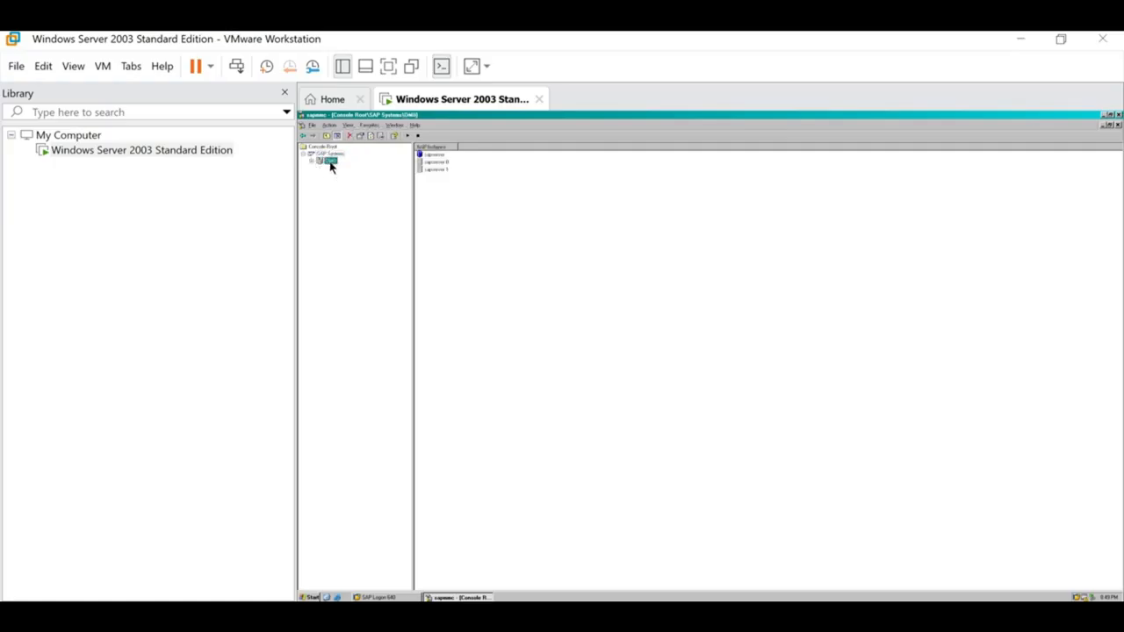
{"action": "left_click", "coordinate": [312, 162]}
{"action": "left_click", "coordinate": [343, 170]}
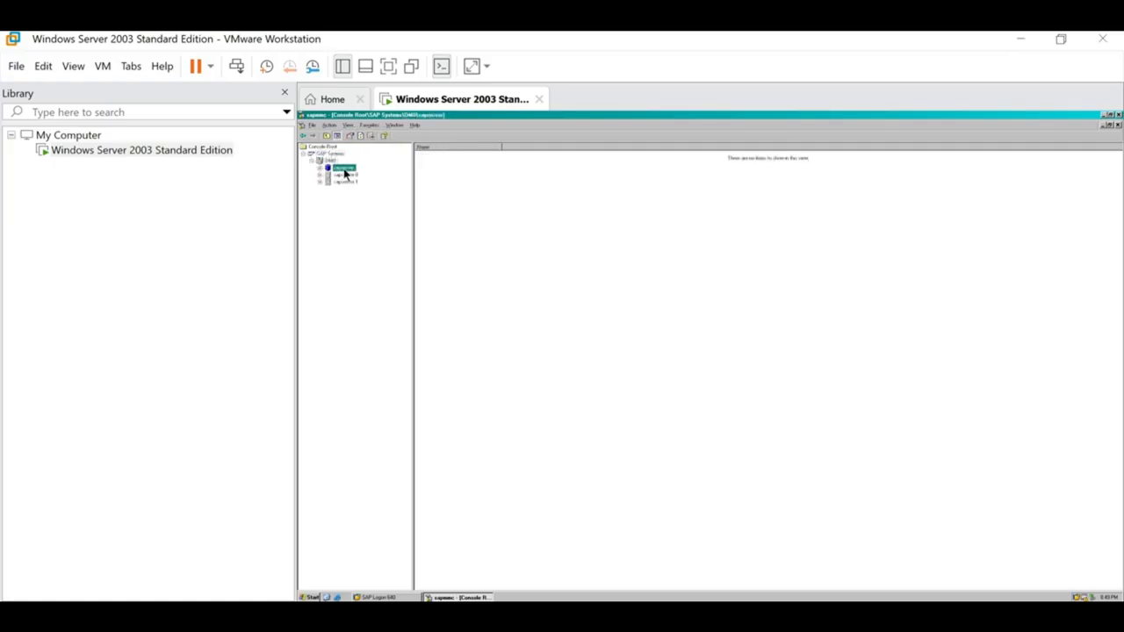
{"action": "left_click", "coordinate": [348, 176]}
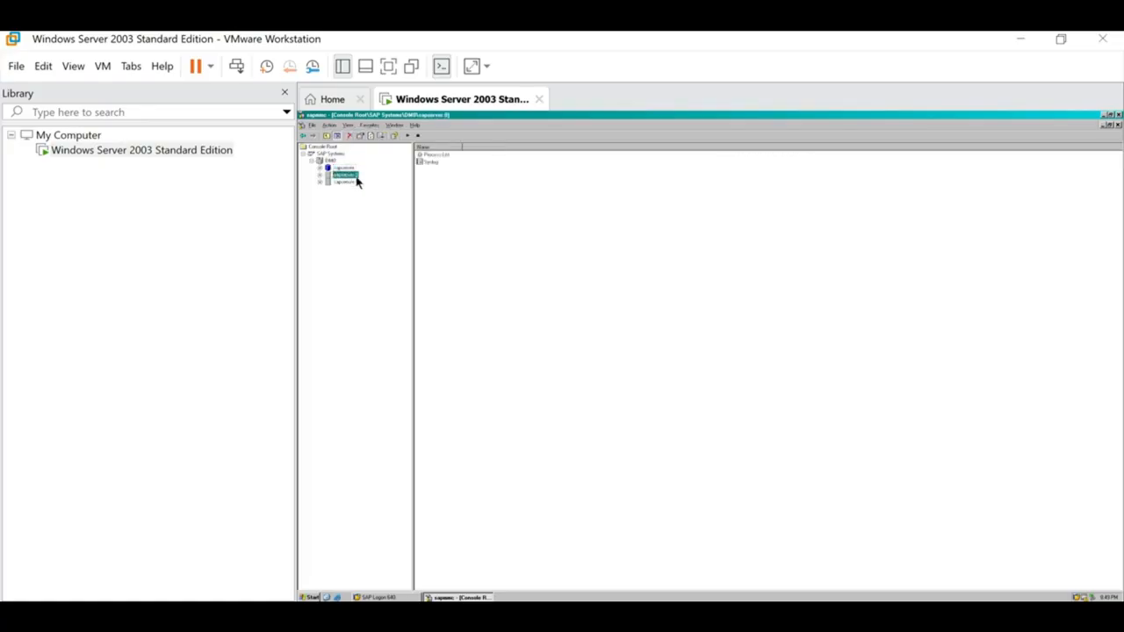
{"action": "left_click", "coordinate": [354, 182]}
{"action": "left_click", "coordinate": [344, 156]}
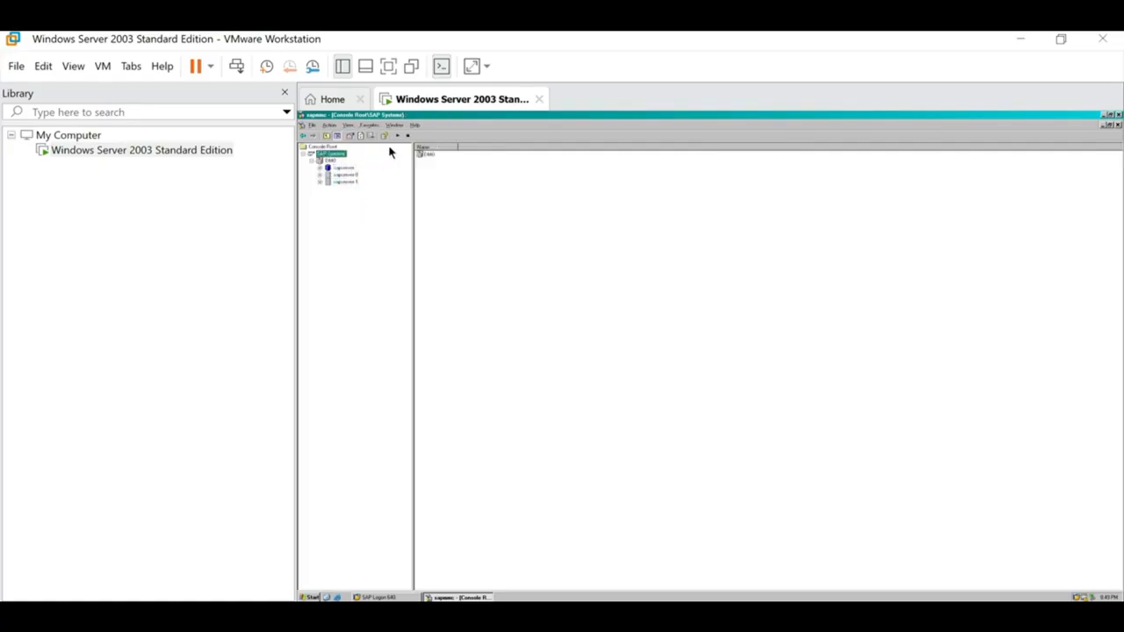
Step: Start the DM0 system, authenticating with the administrator password
{"action": "left_click", "coordinate": [399, 140]}
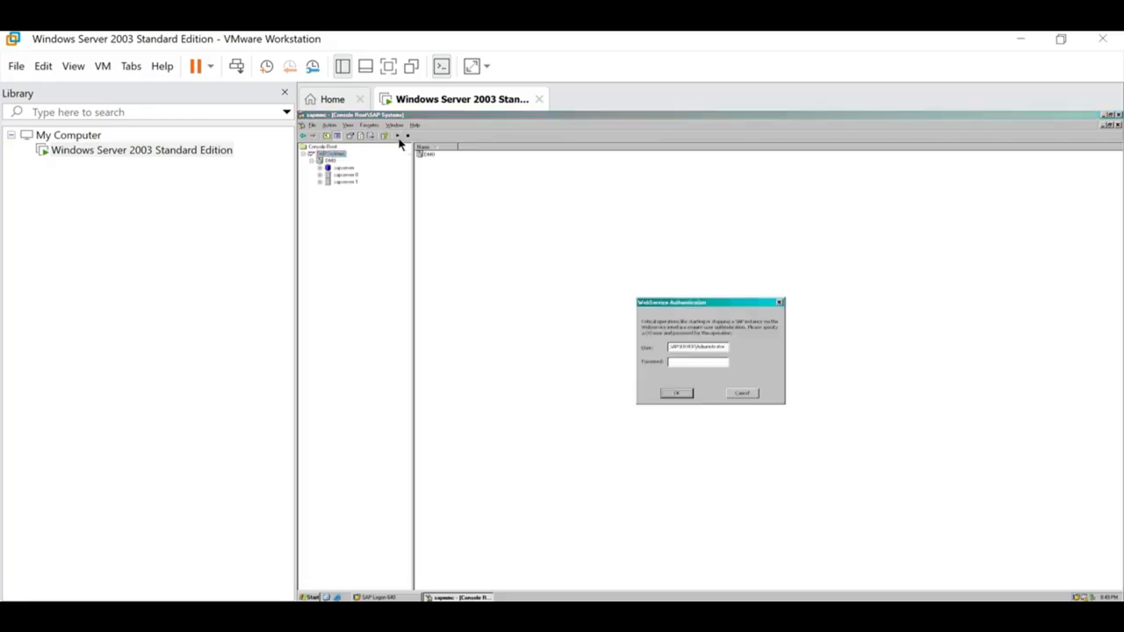
{"action": "left_click", "coordinate": [684, 363]}
{"action": "left_click_drag", "start_coordinate": [672, 347], "coordinate": [728, 347]}
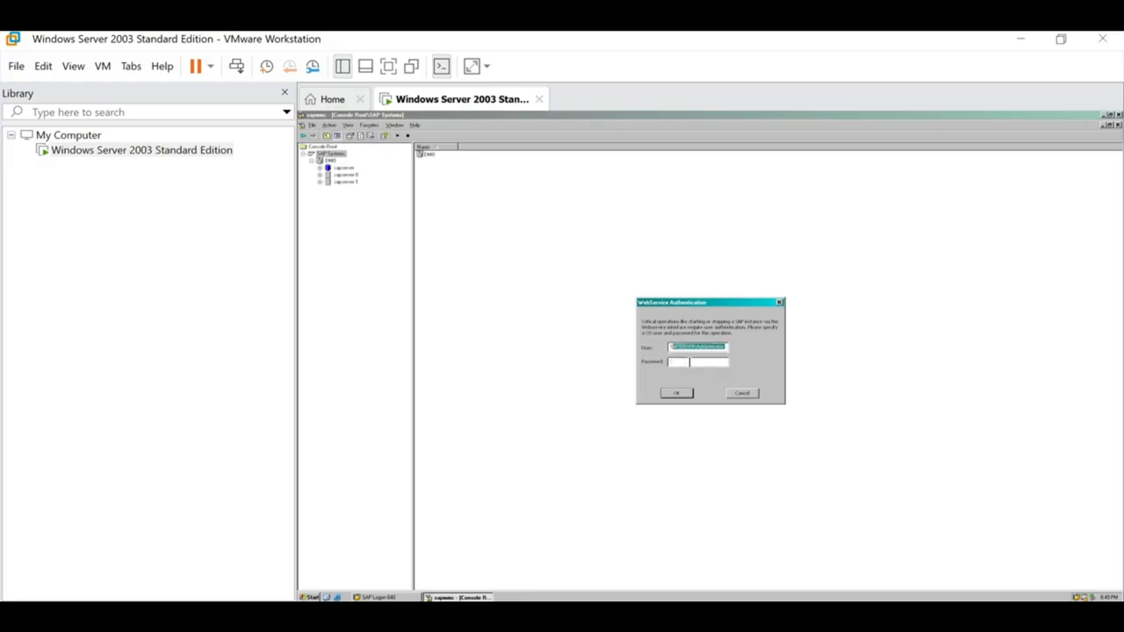
{"action": "left_click", "coordinate": [690, 363]}
{"action": "type", "text": "********"}
{"action": "key", "text": "Return"}
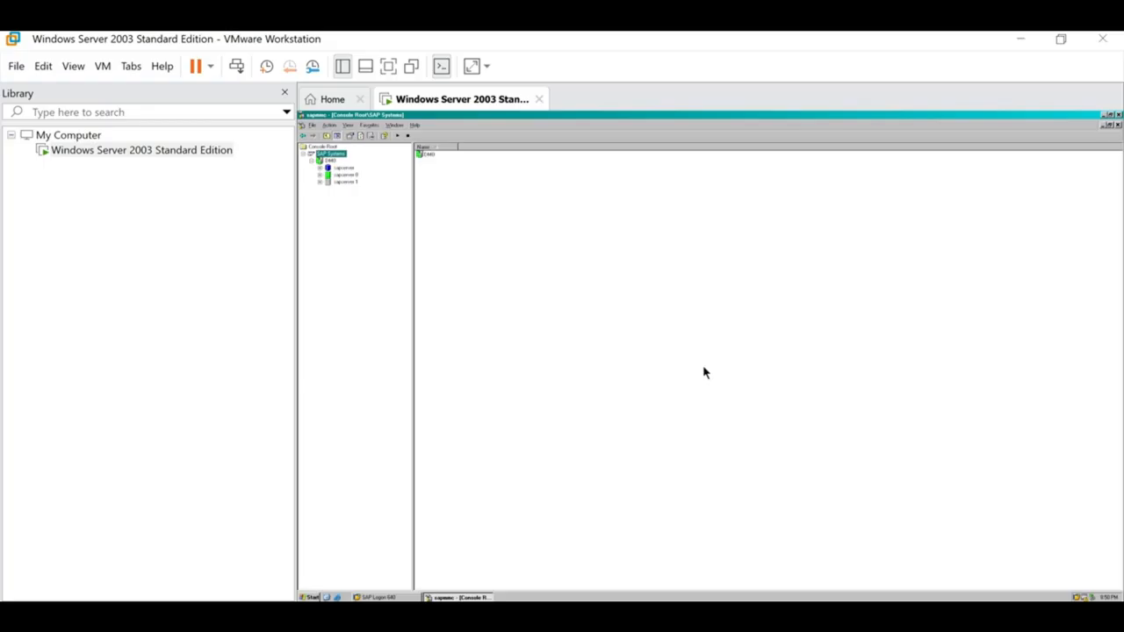
Step: Collapse and re-expand DM0 to check its instance statuses
{"action": "left_click", "coordinate": [312, 162]}
{"action": "left_click", "coordinate": [327, 161]}
{"action": "left_click", "coordinate": [312, 162]}
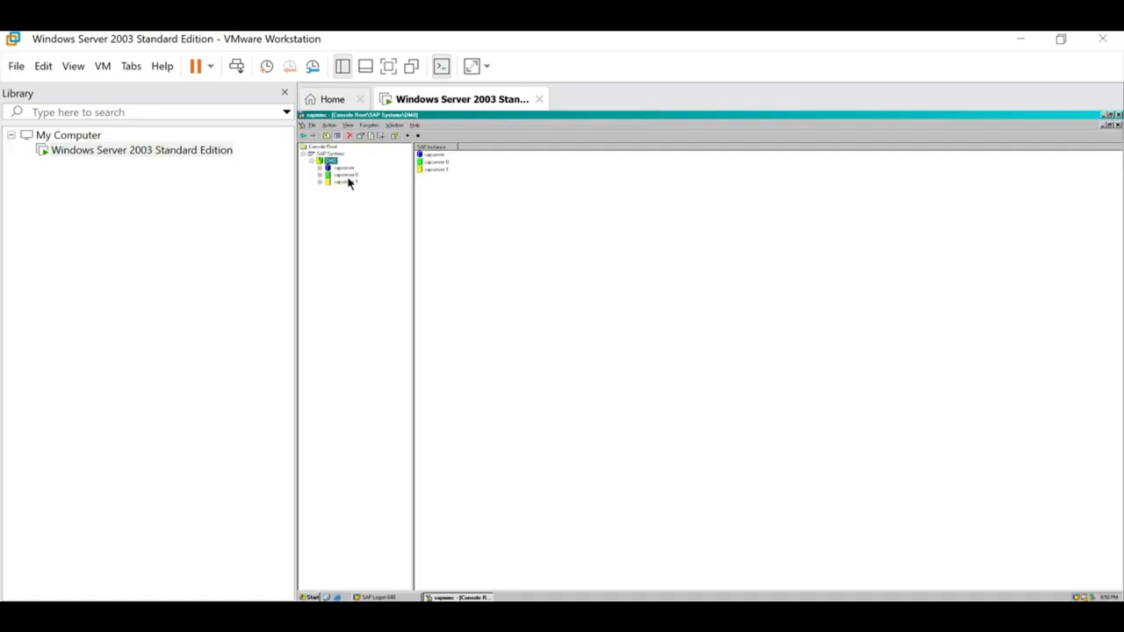
Step: Select sapserver 1 and refresh the console's status display
{"action": "left_click", "coordinate": [346, 175]}
{"action": "left_click", "coordinate": [347, 184]}
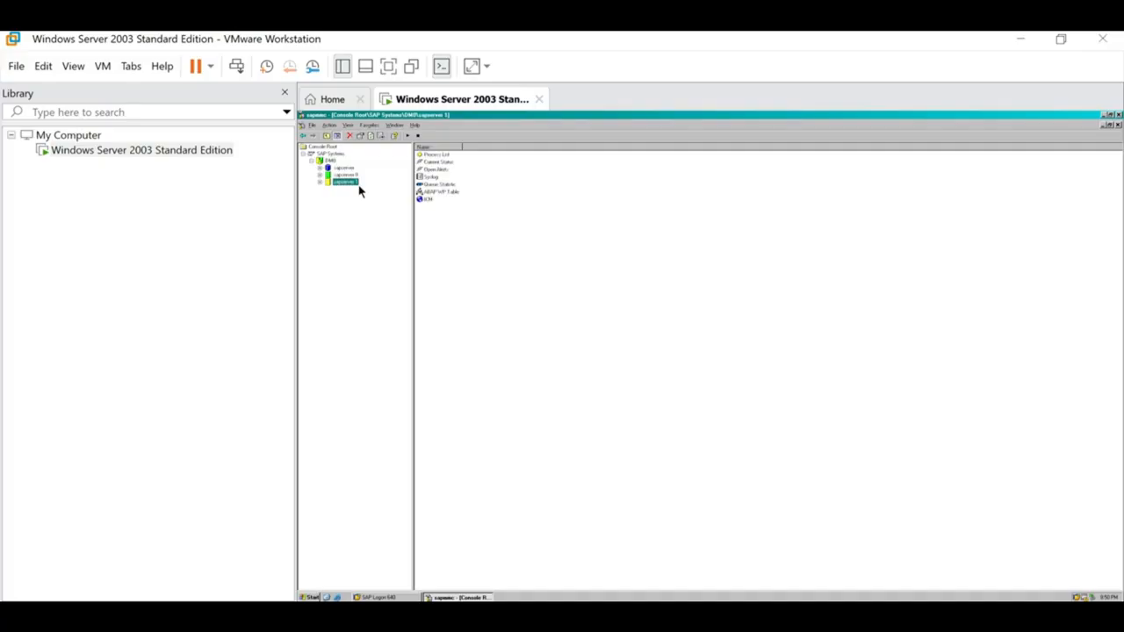
{"action": "left_click", "coordinate": [373, 139]}
{"action": "left_click", "coordinate": [350, 181]}
Step: Open sapserver 1's process list and inspect the disp+work and igswd rows
{"action": "left_click", "coordinate": [320, 182]}
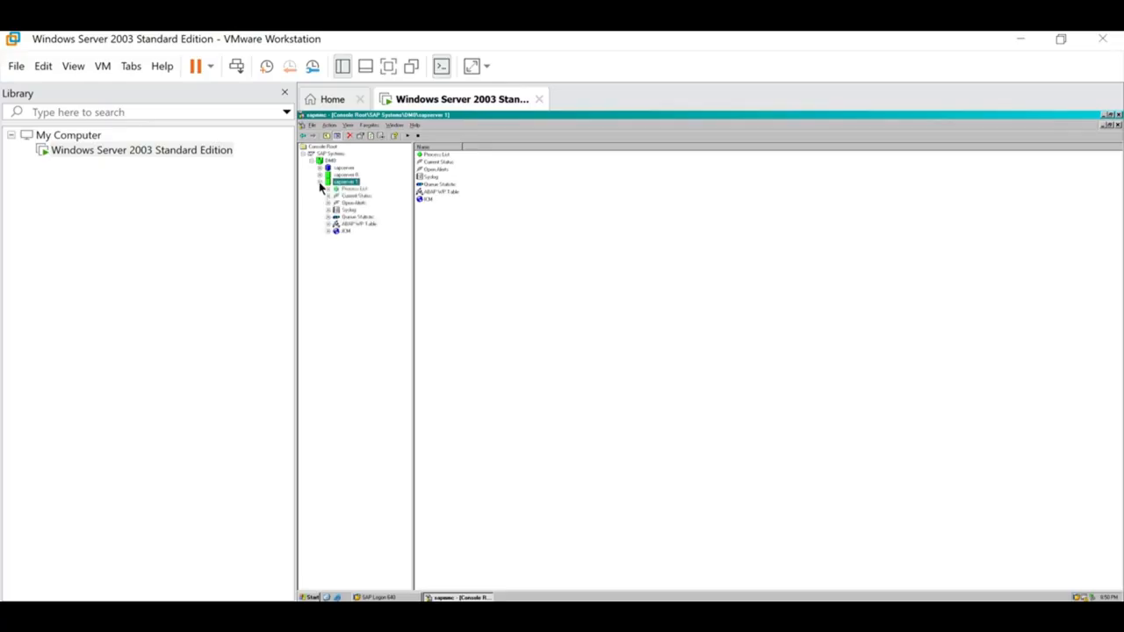
{"action": "left_click", "coordinate": [363, 193]}
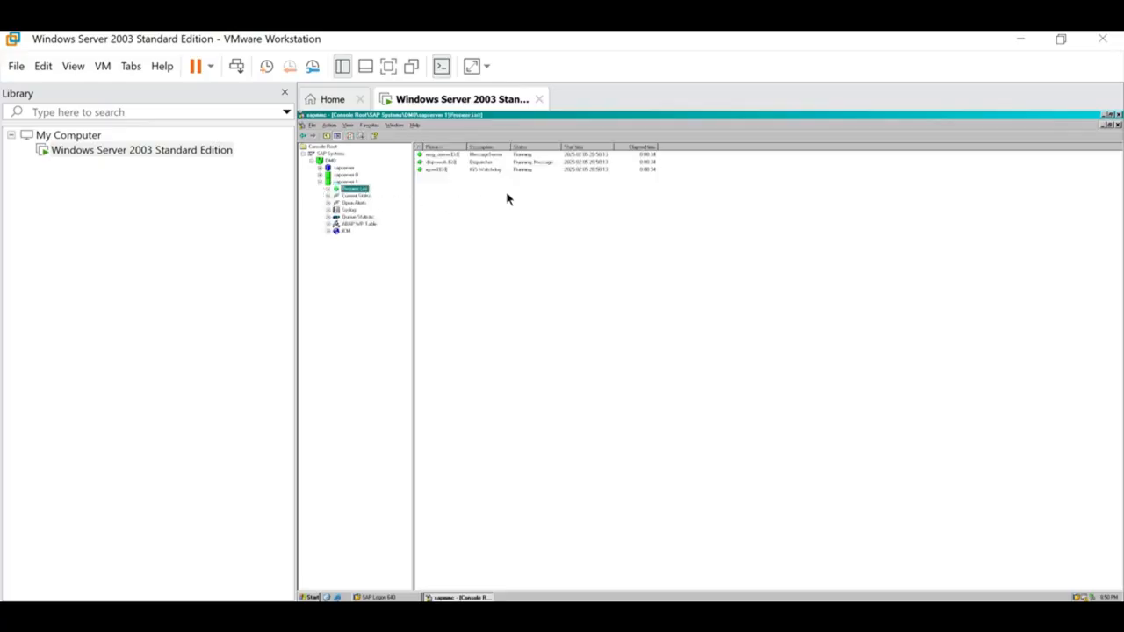
{"action": "left_click", "coordinate": [527, 163]}
{"action": "left_click", "coordinate": [526, 170]}
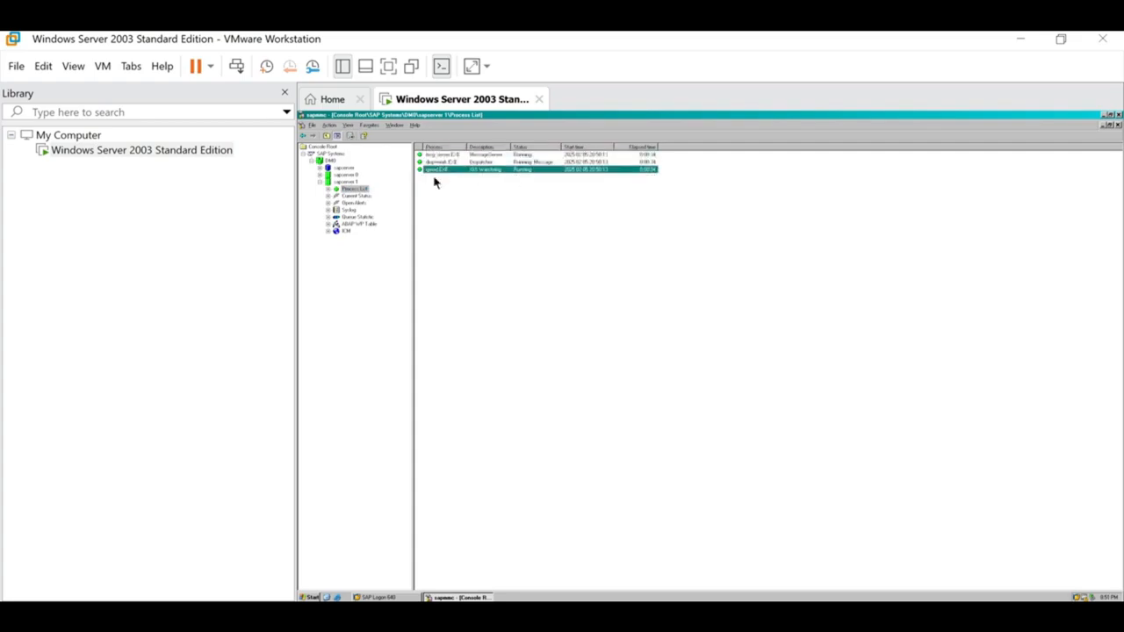
{"action": "left_click", "coordinate": [537, 161]}
{"action": "left_click", "coordinate": [526, 170]}
{"action": "left_click", "coordinate": [461, 164]}
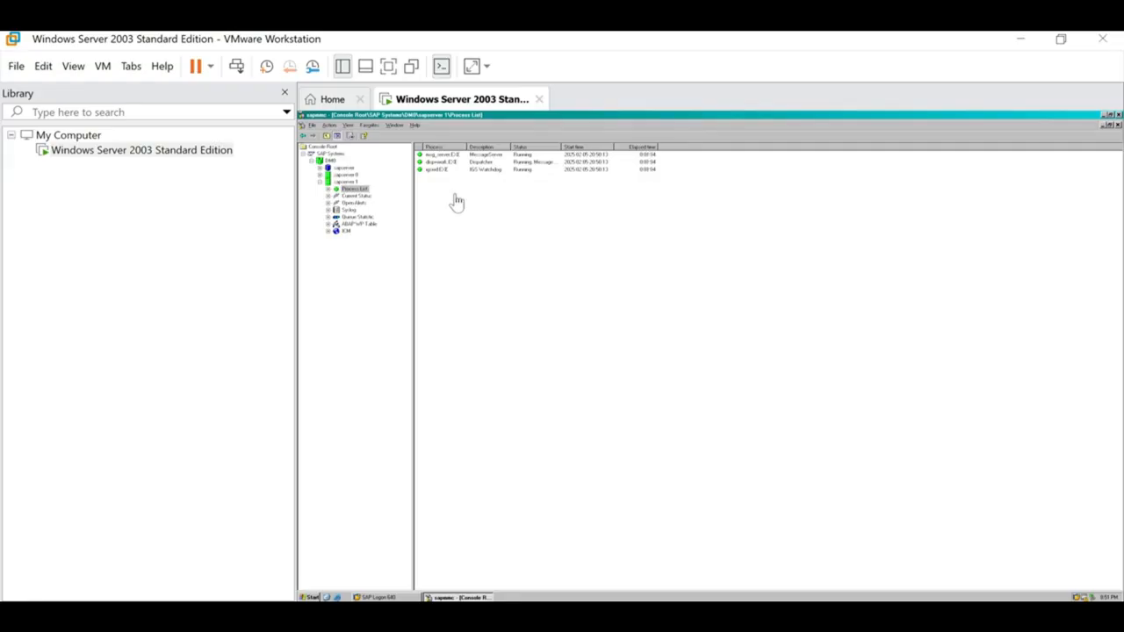
Step: Open sapserver 1's ABAP WP Table and inspect its DIA, BTC and UP2 work process rows
{"action": "left_click", "coordinate": [347, 224]}
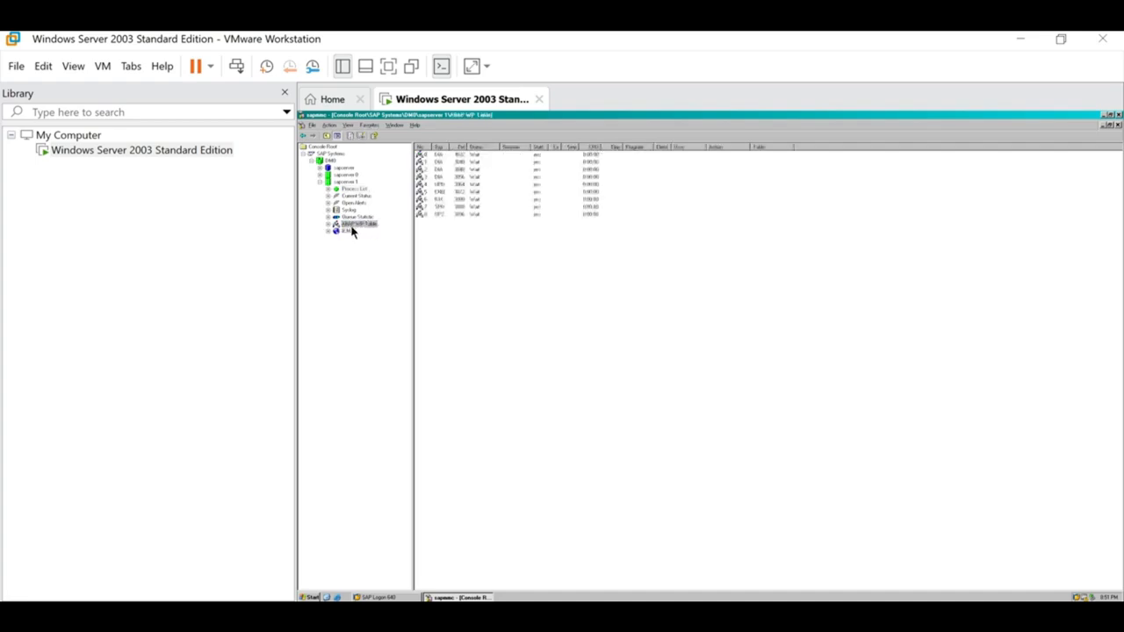
{"action": "left_click", "coordinate": [479, 156]}
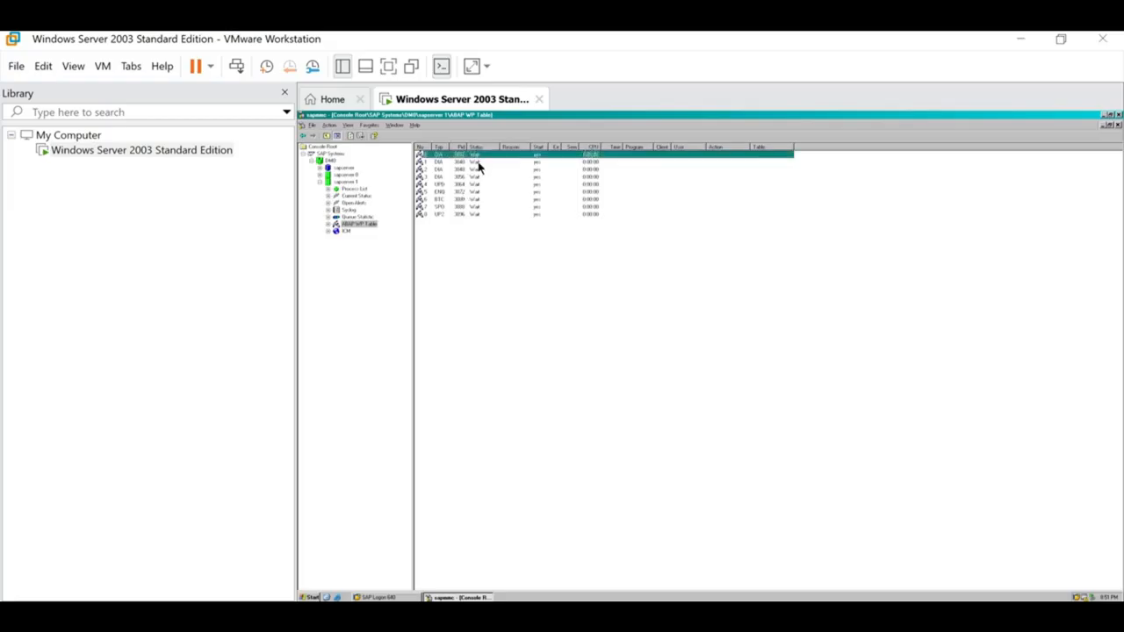
{"action": "left_click", "coordinate": [479, 169]}
{"action": "left_click", "coordinate": [478, 184]}
{"action": "left_click", "coordinate": [479, 192]}
{"action": "left_click", "coordinate": [480, 199]}
{"action": "left_click", "coordinate": [481, 207]}
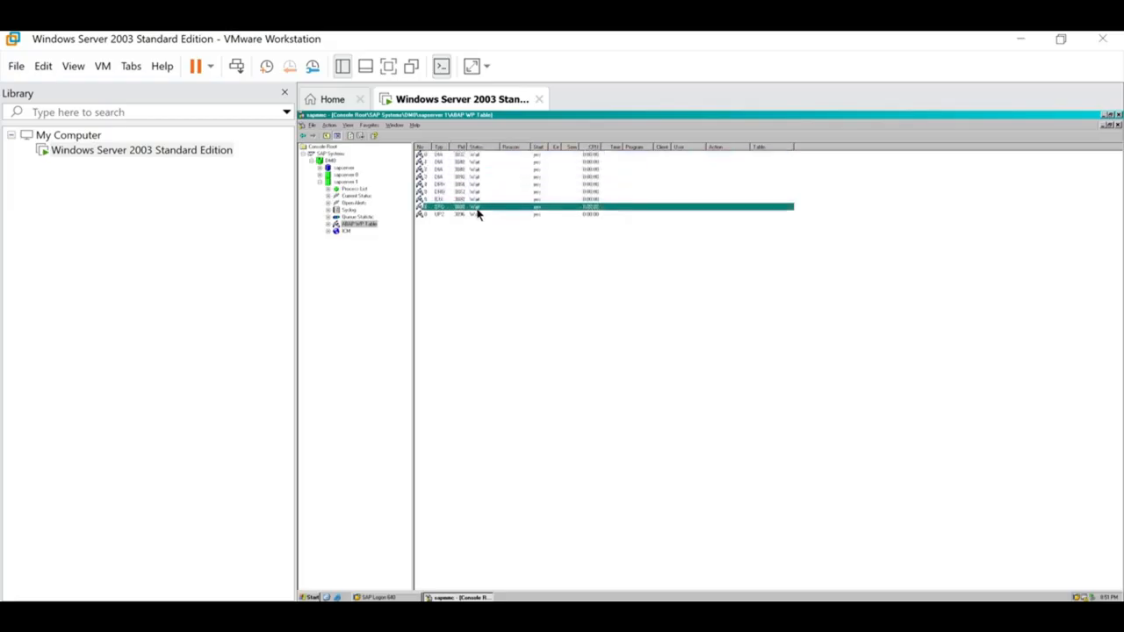
{"action": "left_click", "coordinate": [477, 214]}
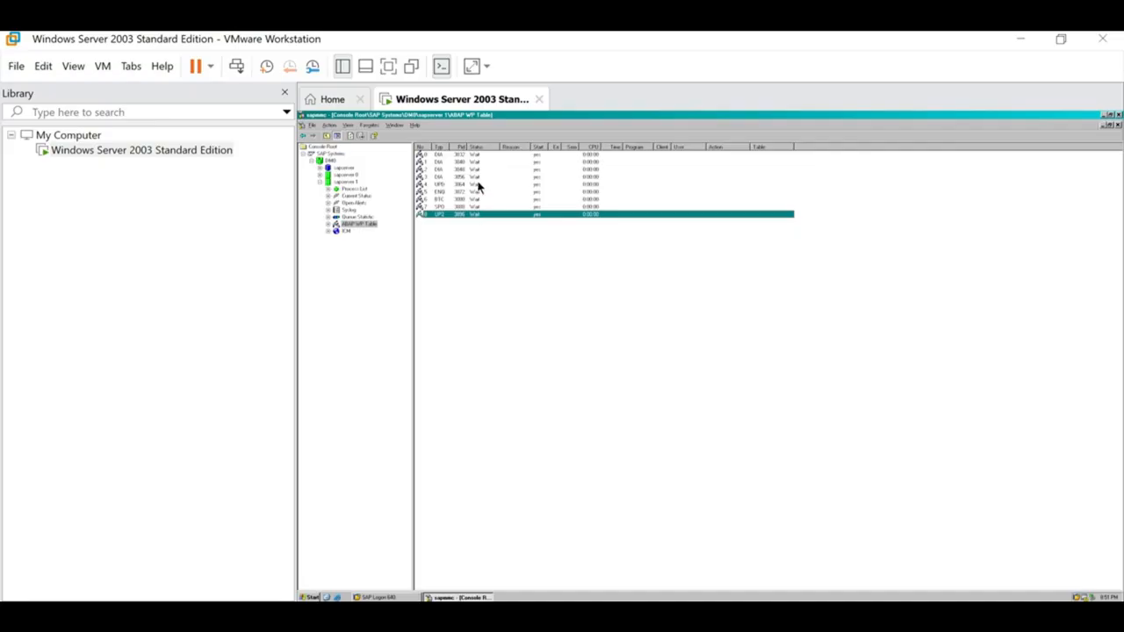
{"action": "left_click", "coordinate": [474, 157]}
{"action": "left_click", "coordinate": [474, 172]}
{"action": "left_click", "coordinate": [476, 200]}
{"action": "left_click", "coordinate": [476, 216]}
Step: Close the SAP Management Console saving its settings, and move SAP Logon up-left
{"action": "left_click", "coordinate": [1117, 116]}
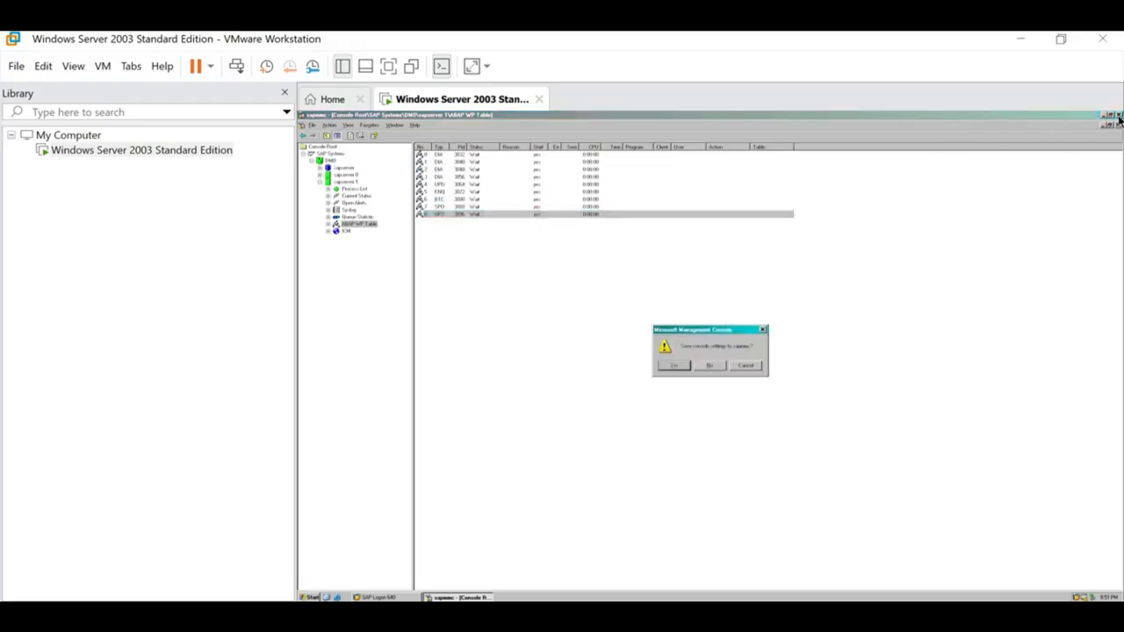
{"action": "left_click", "coordinate": [675, 367]}
{"action": "left_click_drag", "start_coordinate": [794, 283], "coordinate": [645, 187]}
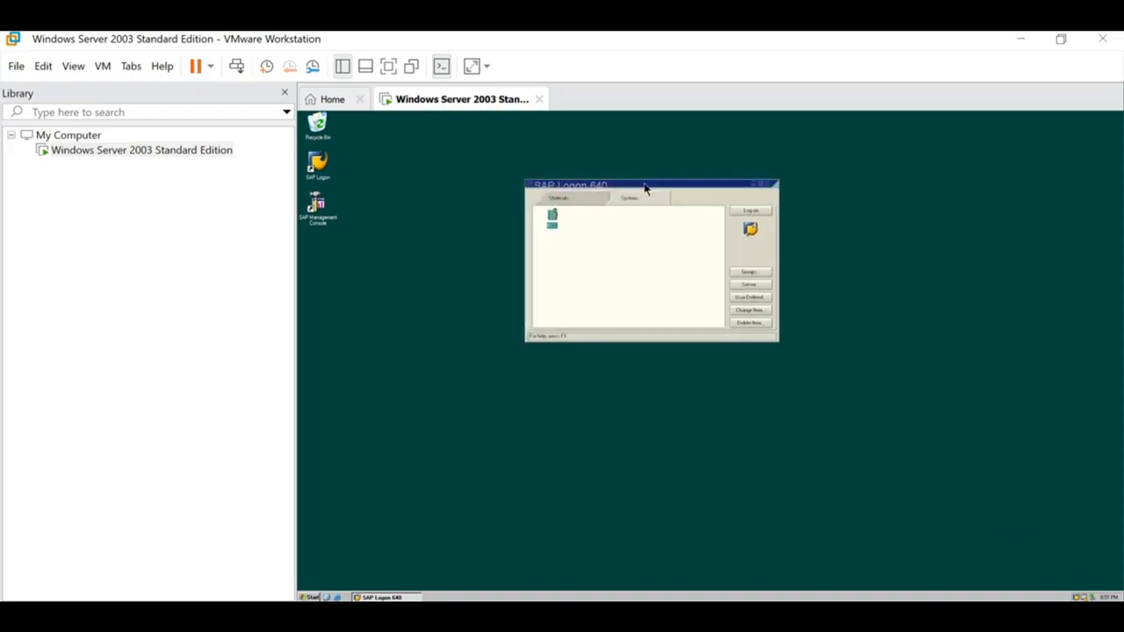
Step: Open the SAP client 800 logon screen, then bring the key.txt notes forward
{"action": "left_click", "coordinate": [760, 212]}
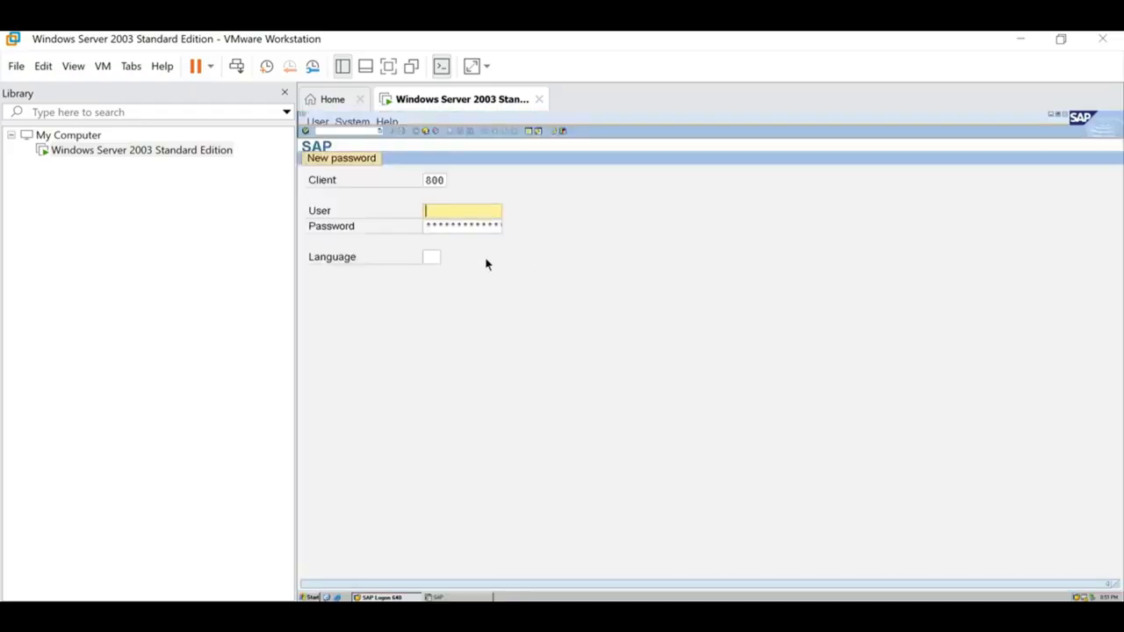
{"action": "left_click", "coordinate": [426, 180]}
{"action": "left_click_drag", "start_coordinate": [453, 184], "coordinate": [462, 188]}
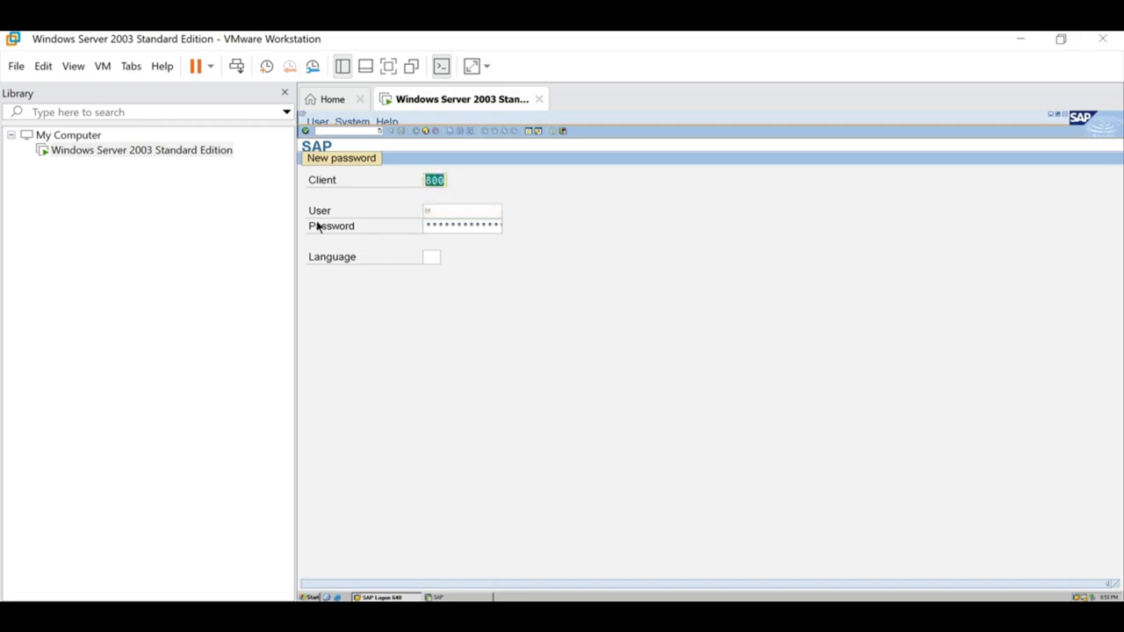
{"action": "left_click", "coordinate": [439, 211]}
{"action": "left_click", "coordinate": [440, 226]}
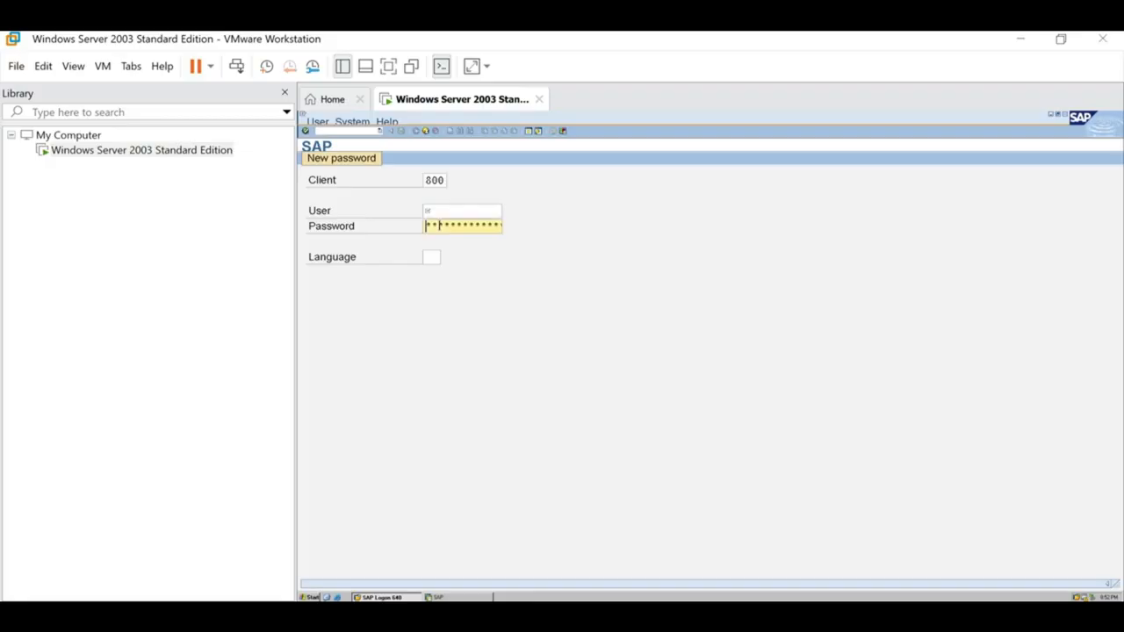
{"action": "mouse_move", "coordinate": [606, 601]}
{"action": "left_click", "coordinate": [576, 455]}
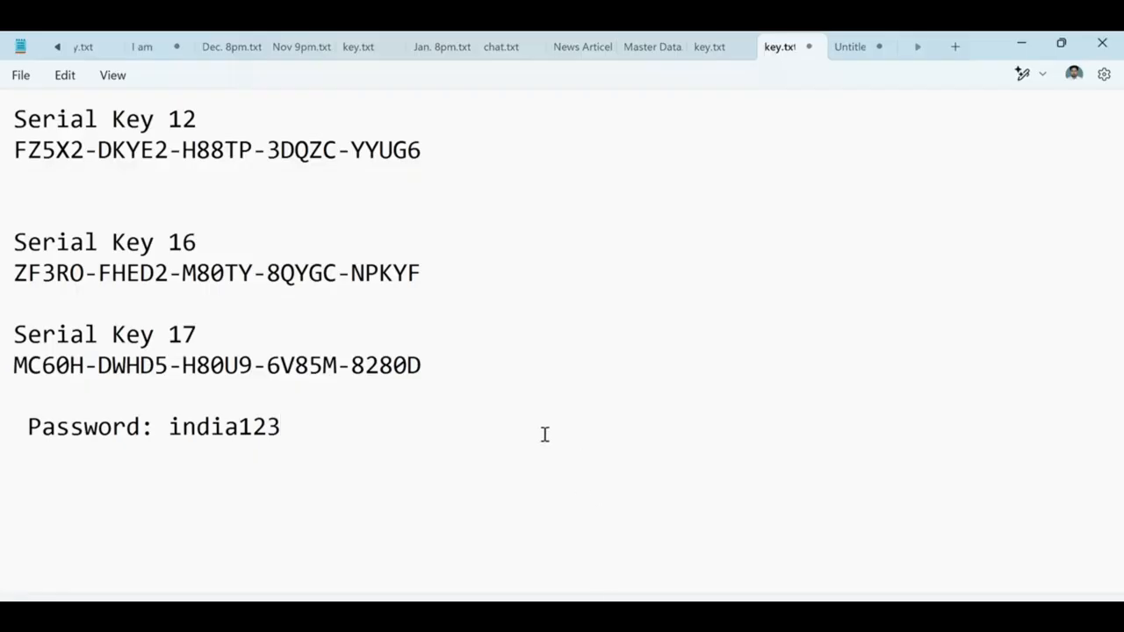
Step: Add a Username line with the SAP user name above key.txt's Password line, then return to SAP logon
{"action": "left_click", "coordinate": [68, 397]}
{"action": "key", "text": "Return"}
{"action": "type", "text": "User"}
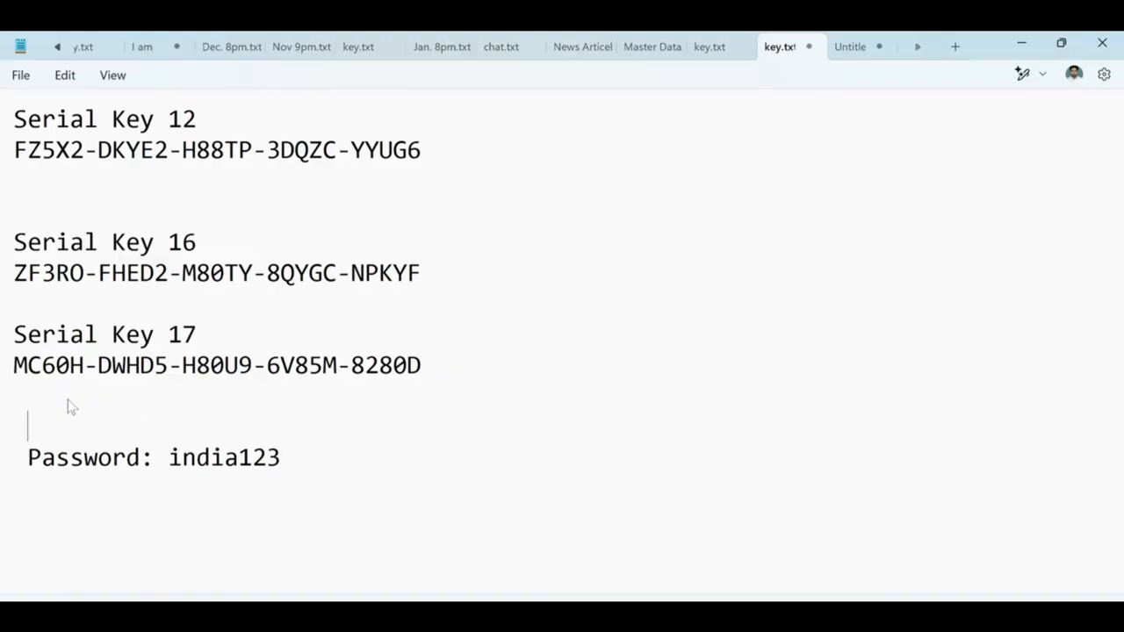
{"action": "type", "text": "name: "}
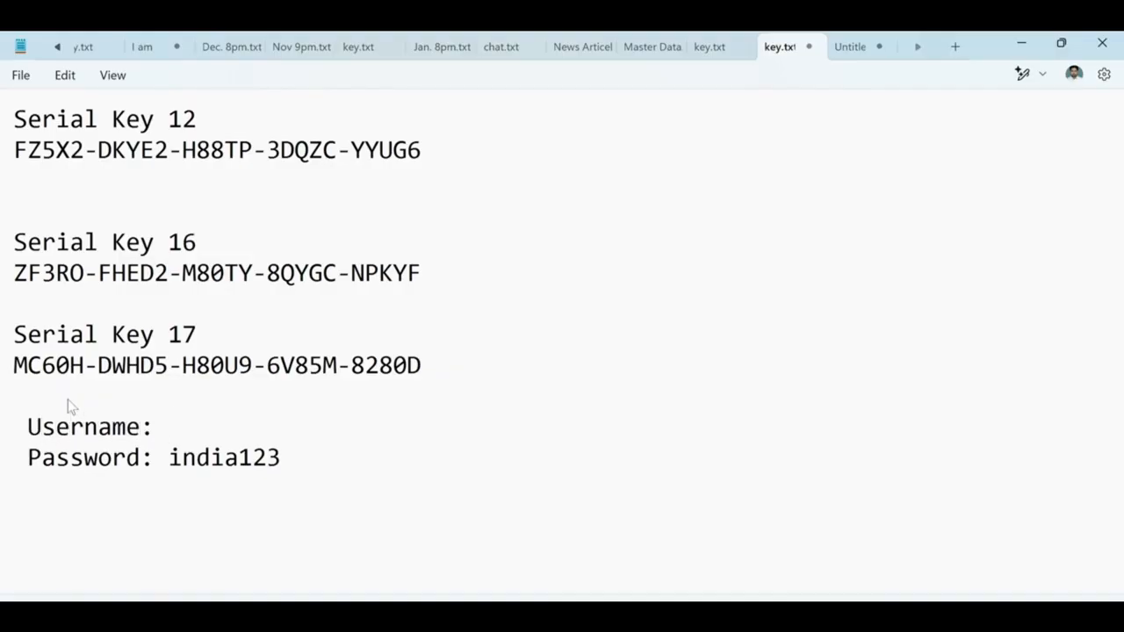
{"action": "type", "text": "sapuser"}
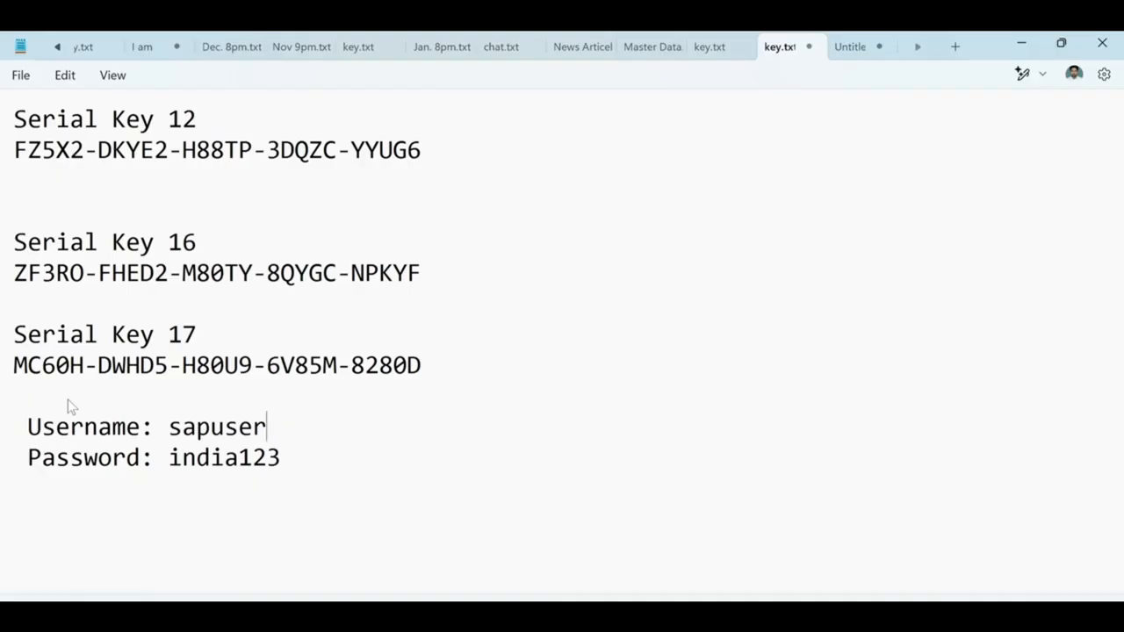
{"action": "left_click", "coordinate": [68, 401]}
{"action": "left_click", "coordinate": [389, 413]}
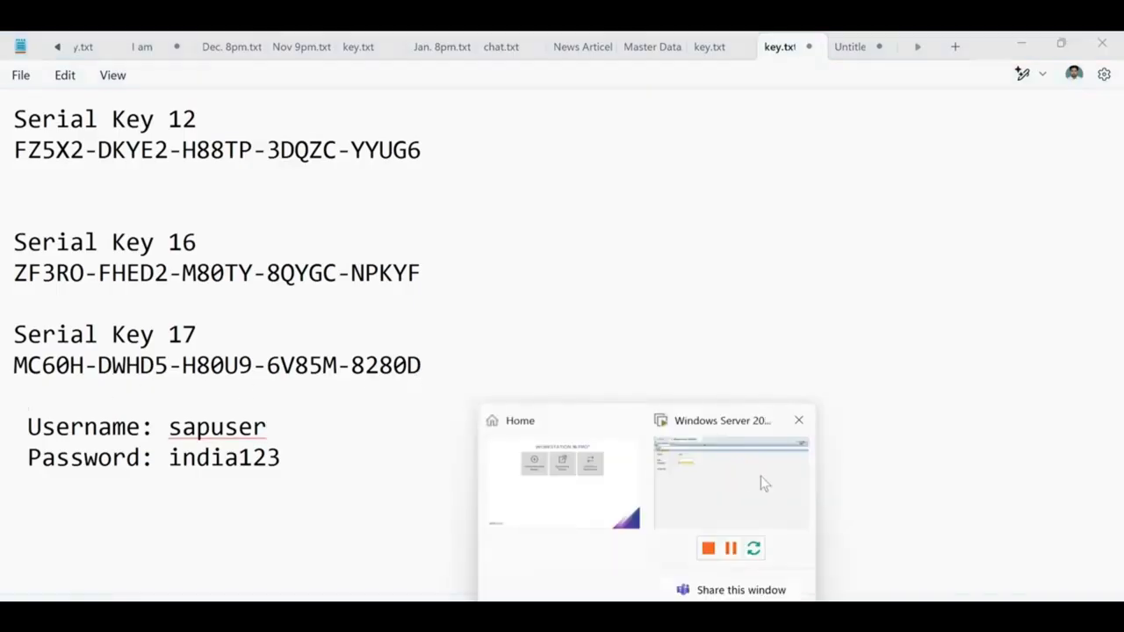
{"action": "left_click", "coordinate": [761, 476]}
{"action": "left_click", "coordinate": [447, 213]}
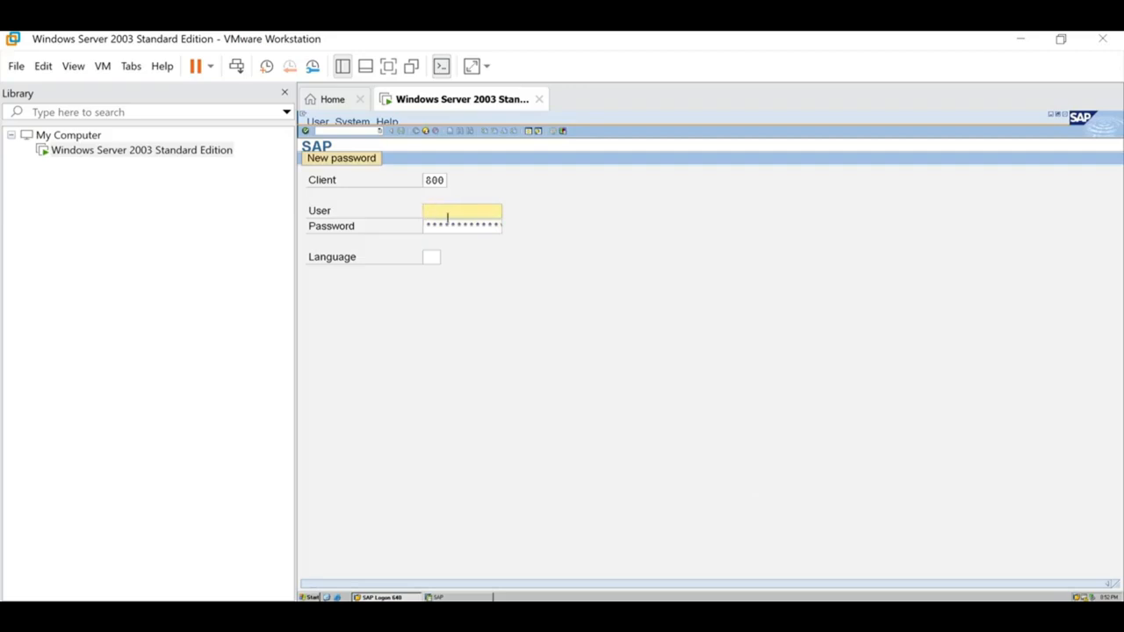
Step: Log in to SAP client 800 with the SAP user name and password
{"action": "type", "text": "sapuser"}
{"action": "key", "text": "Tab"}
{"action": "type", "text": "*******"}
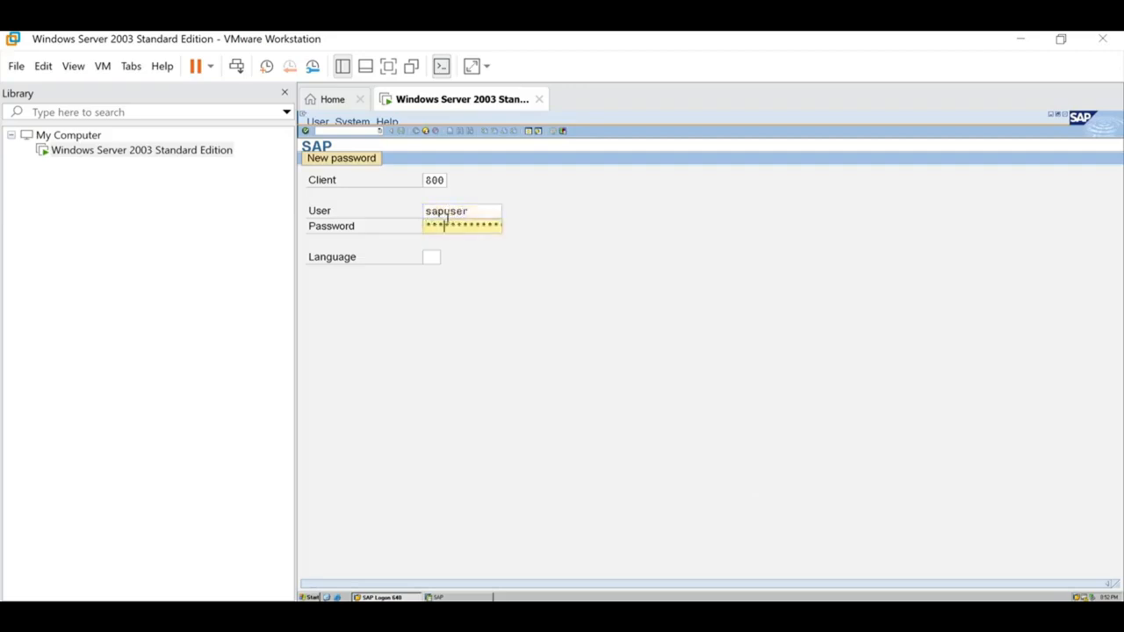
{"action": "type", "text": "*"}
{"action": "key", "text": "Return"}
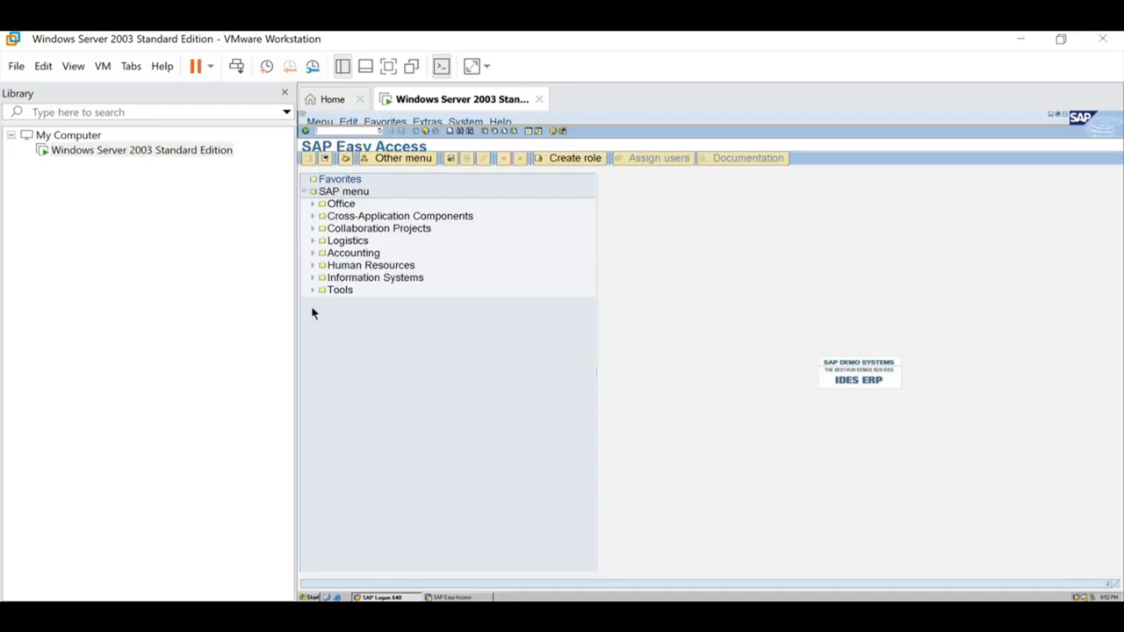
Step: Switch the virtual machine to full screen via View > Full Screen
{"action": "left_click", "coordinate": [73, 67]}
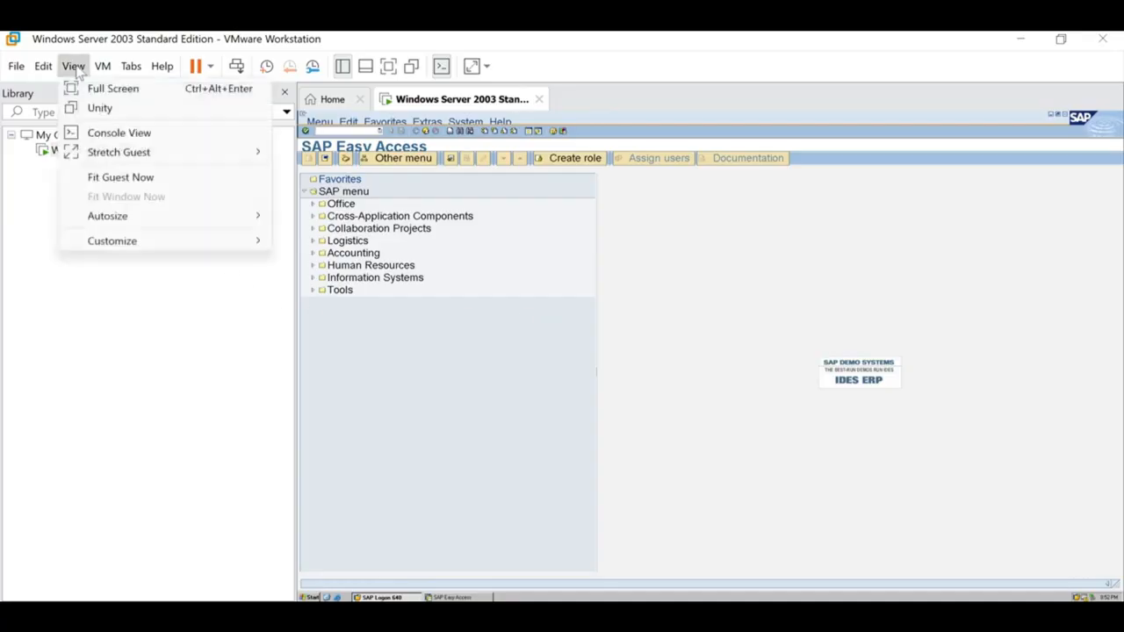
{"action": "left_click", "coordinate": [105, 90]}
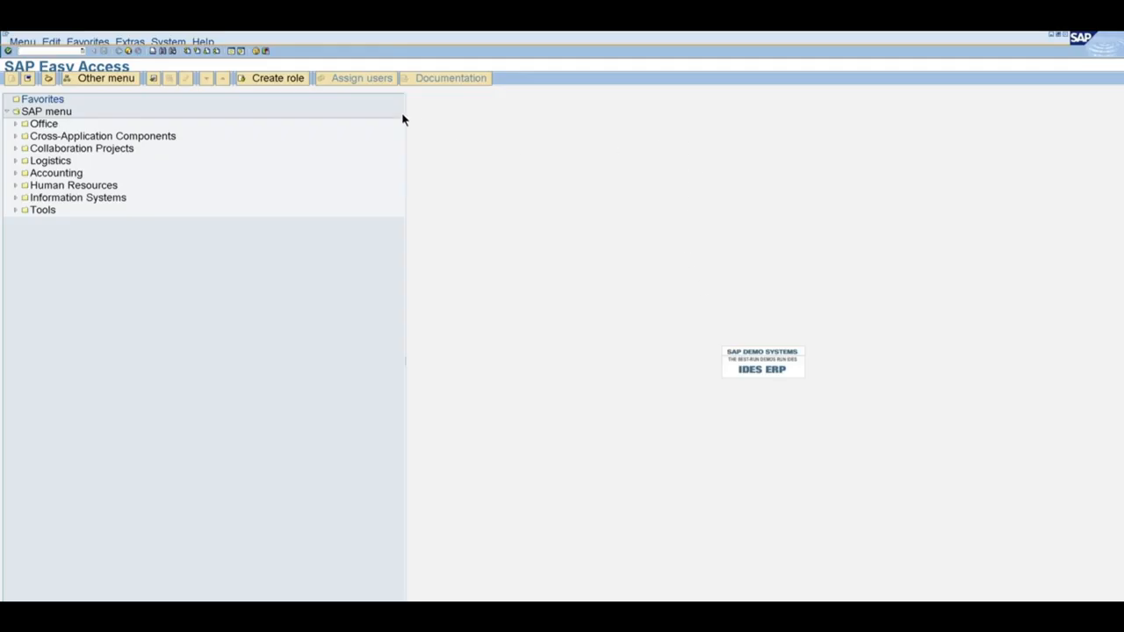
Step: Apply a larger SAP GUI font size via Customizing of Local Layout > Font
{"action": "left_click", "coordinate": [267, 51]}
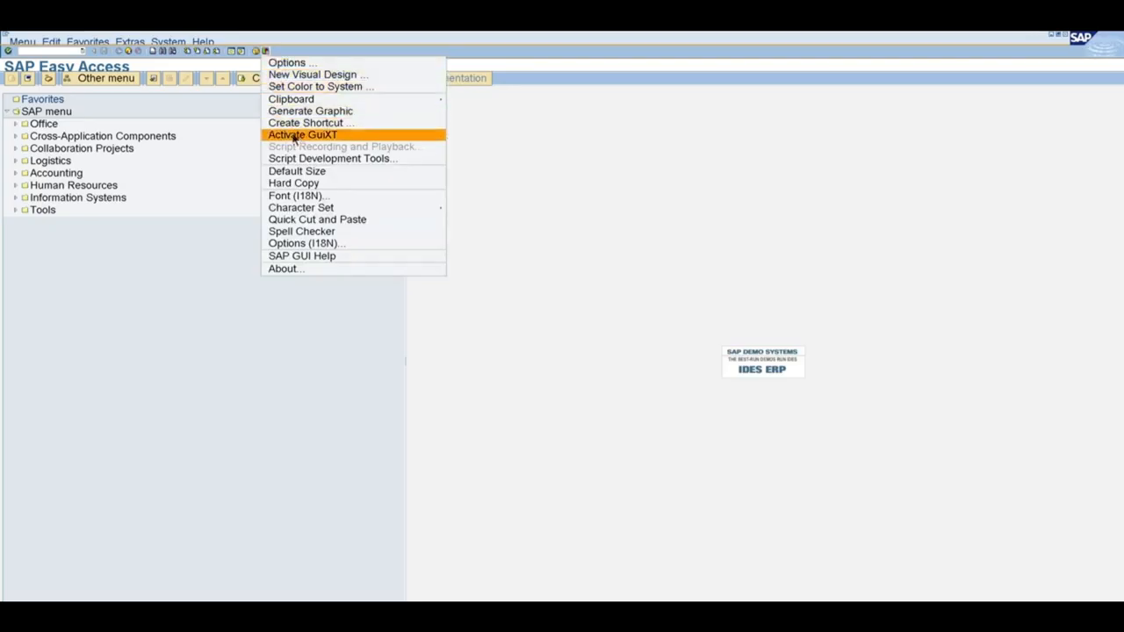
{"action": "left_click", "coordinate": [312, 197]}
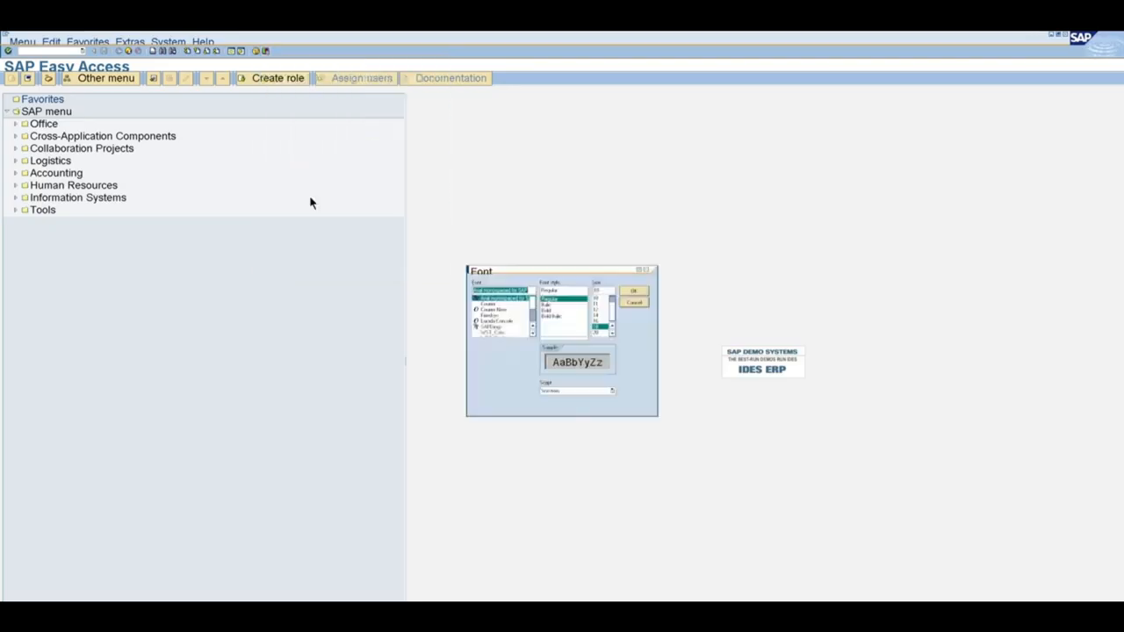
{"action": "left_click", "coordinate": [599, 334]}
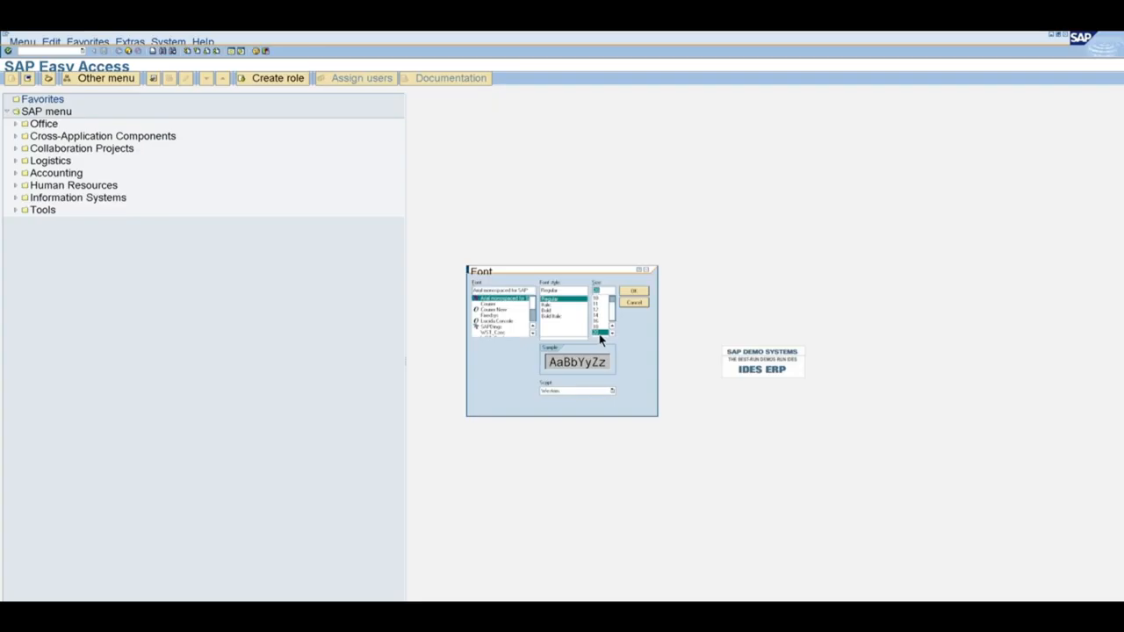
{"action": "left_click", "coordinate": [634, 291]}
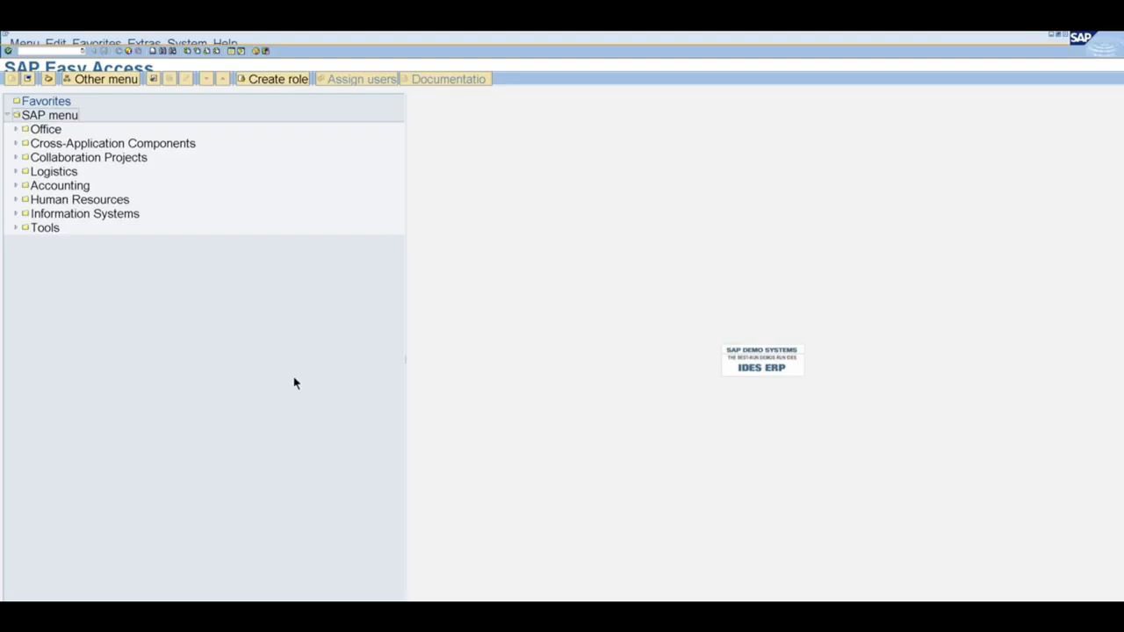
Step: Readjust the SAP GUI font size twice more until it suits
{"action": "left_click", "coordinate": [266, 51]}
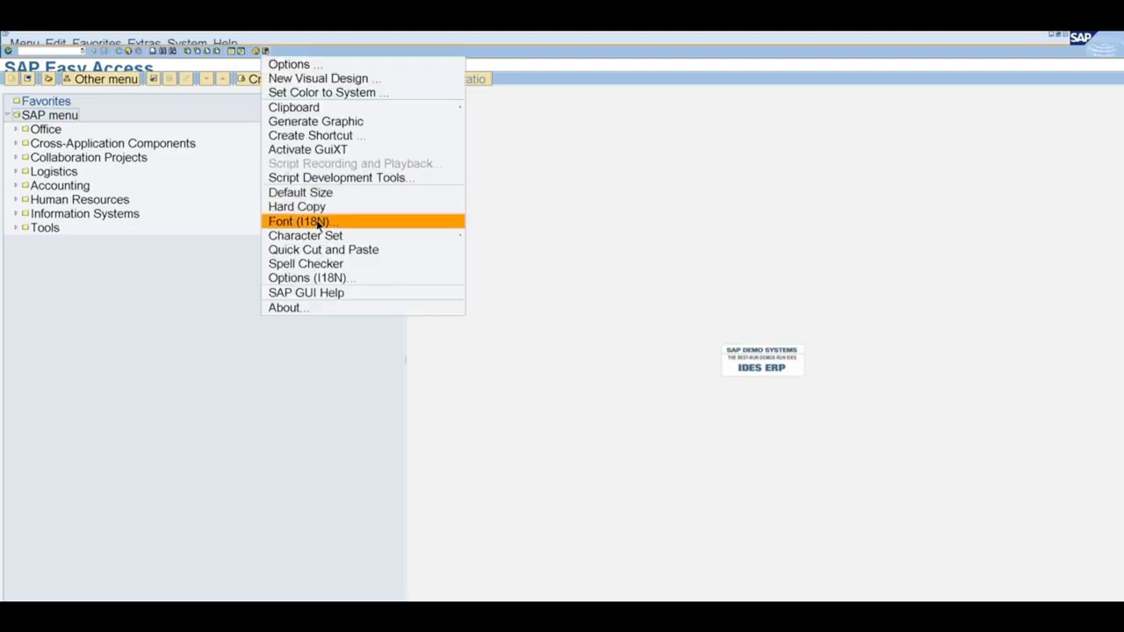
{"action": "left_click", "coordinate": [318, 227]}
{"action": "left_click", "coordinate": [597, 318]}
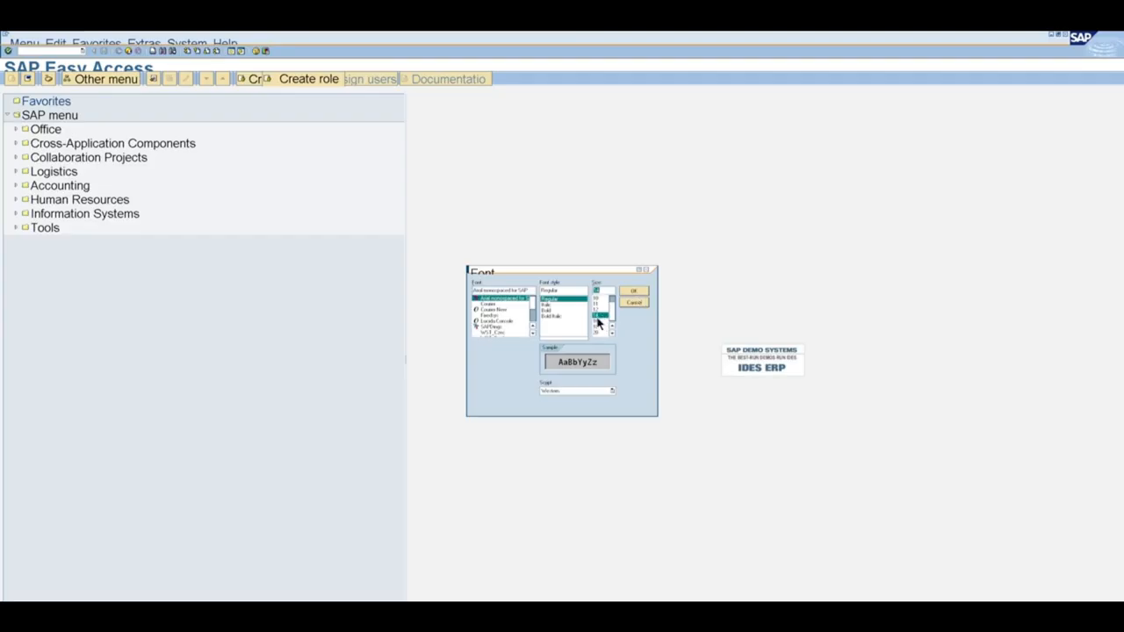
{"action": "left_click", "coordinate": [633, 298]}
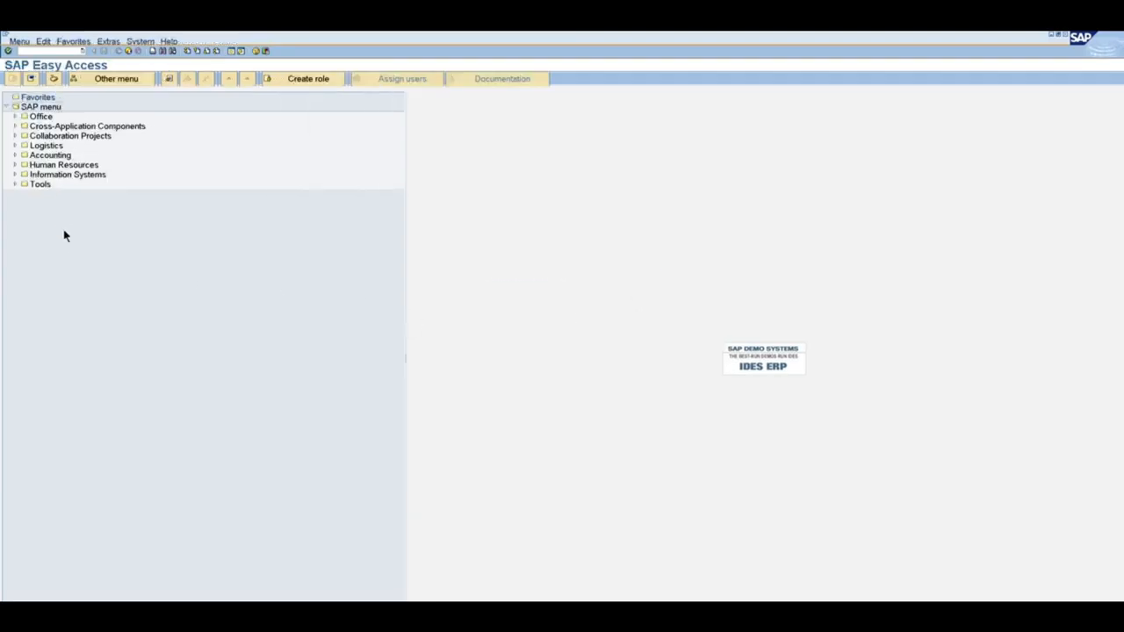
{"action": "left_click", "coordinate": [266, 51]}
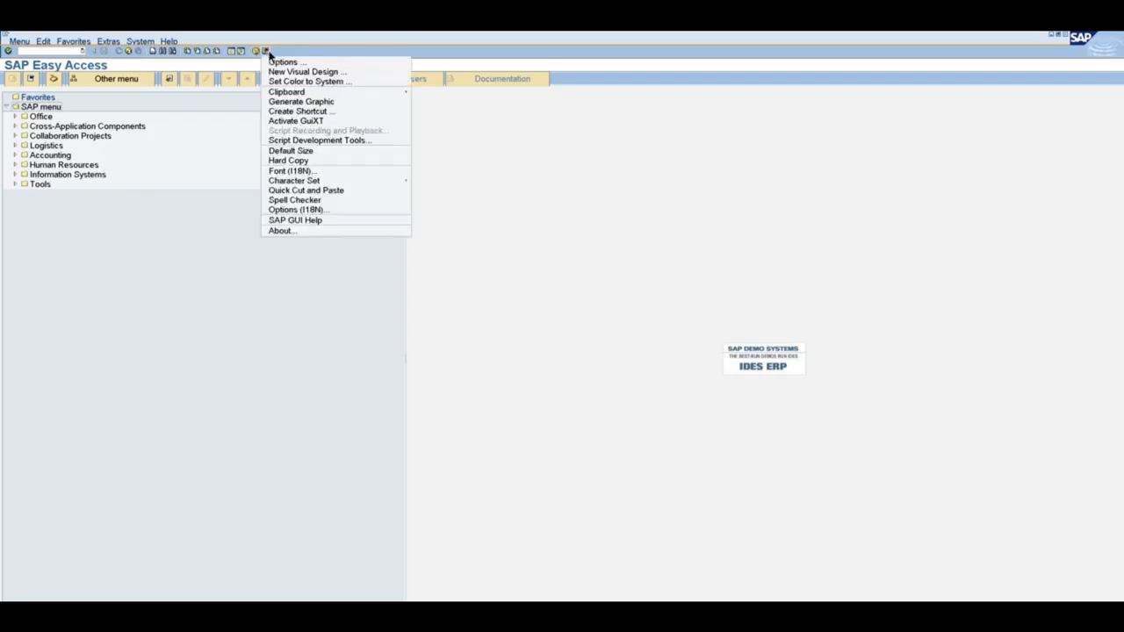
{"action": "left_click", "coordinate": [324, 171]}
{"action": "left_click", "coordinate": [608, 327]}
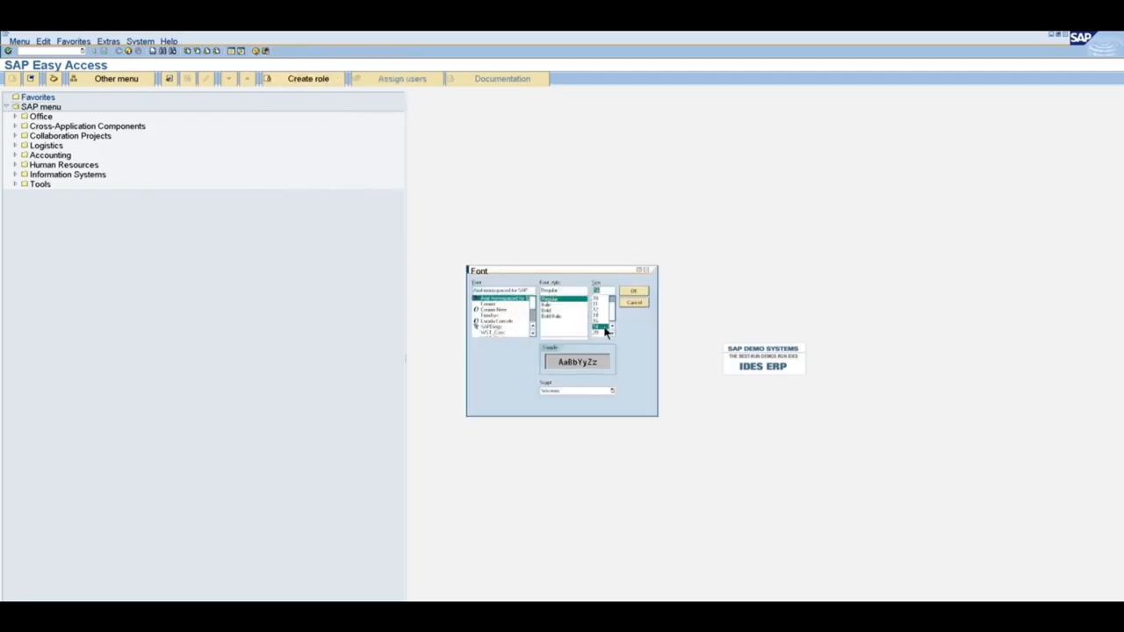
{"action": "left_click", "coordinate": [635, 296]}
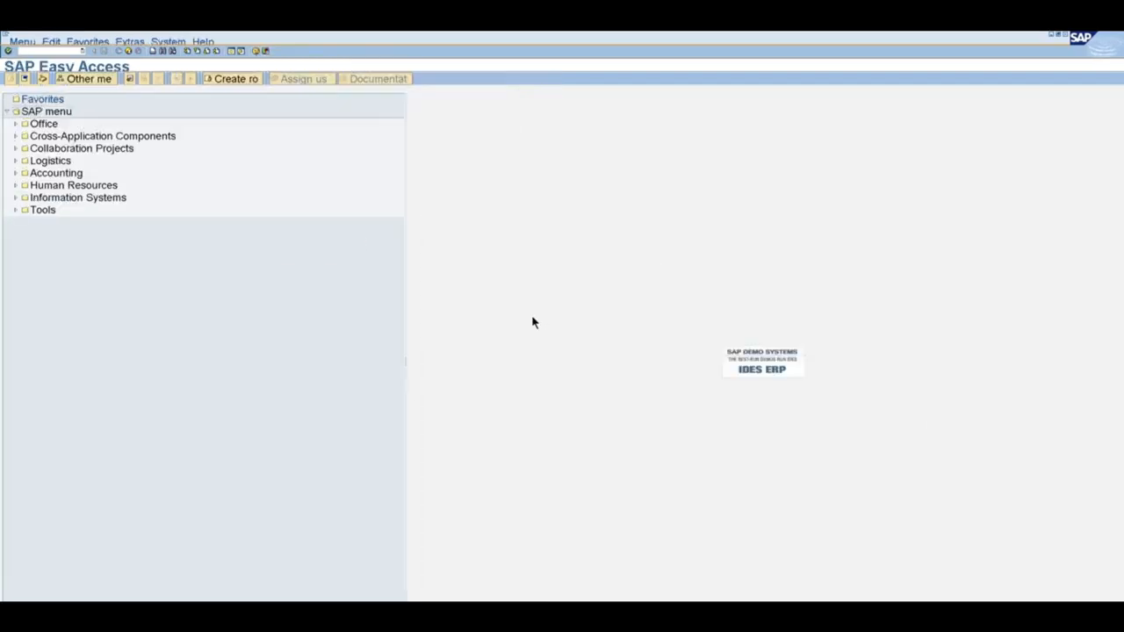